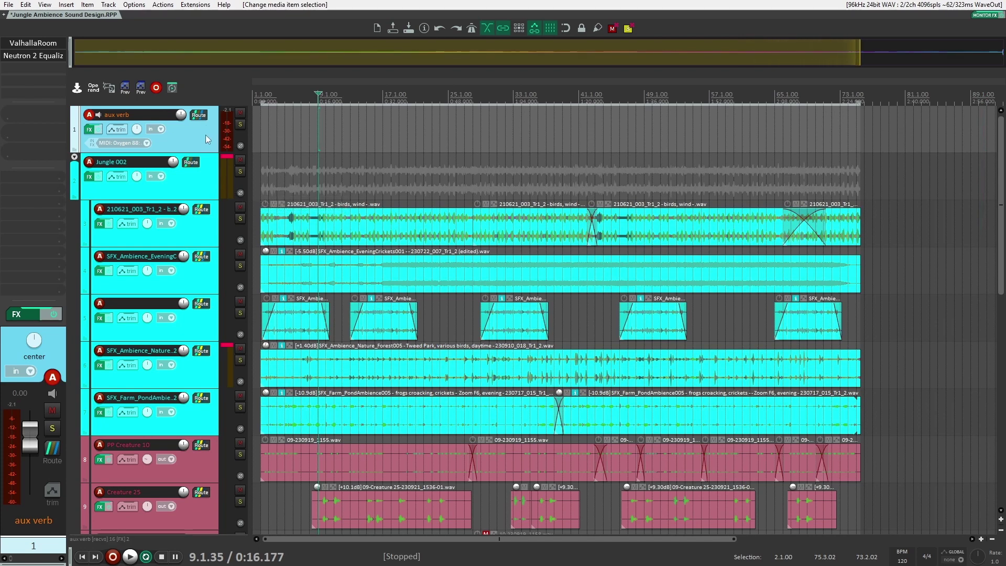
mouse_move(206, 134)
mouse_down()
mouse_move(199, 168)
mouse_move(194, 134)
mouse_up()
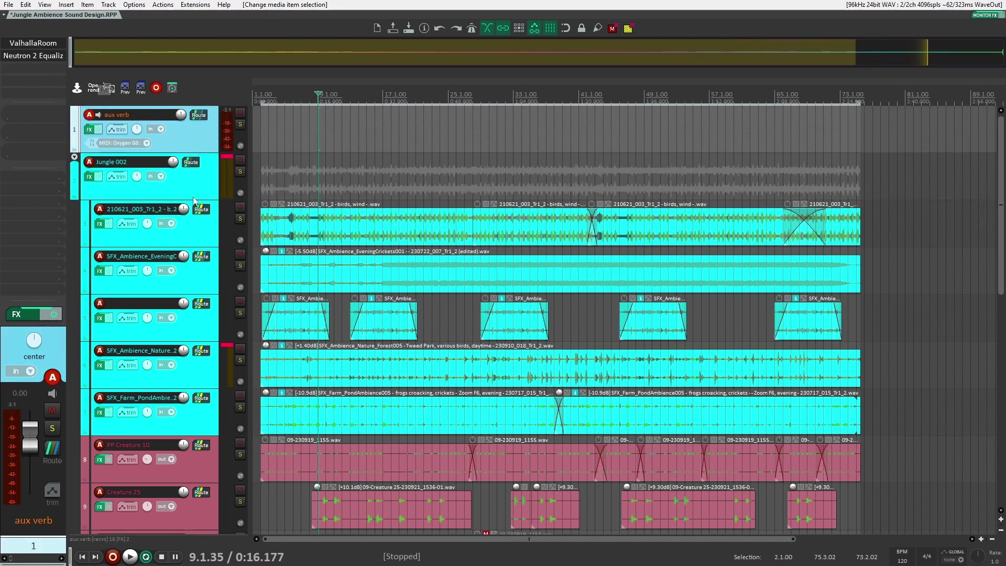
click(207, 188)
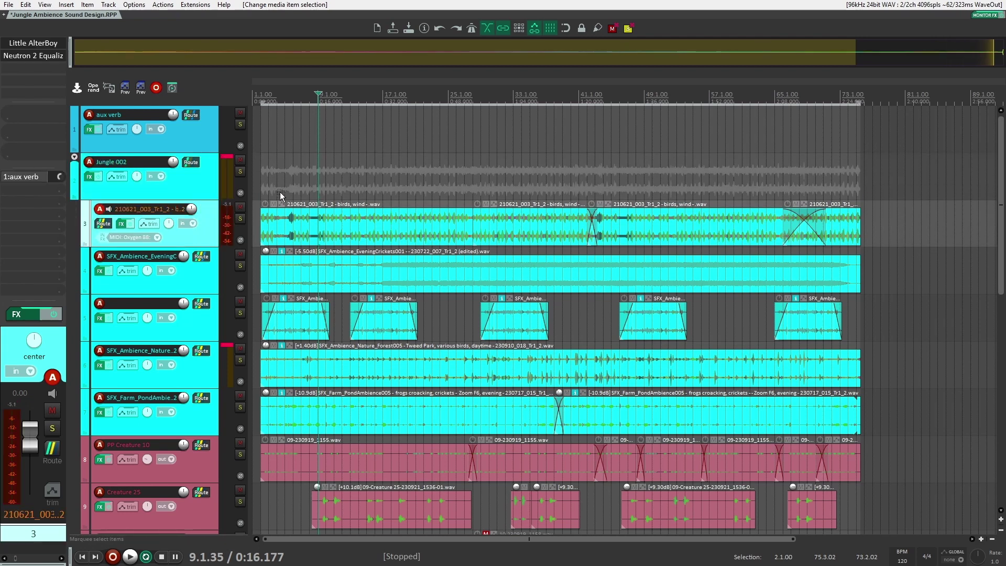
click(281, 195)
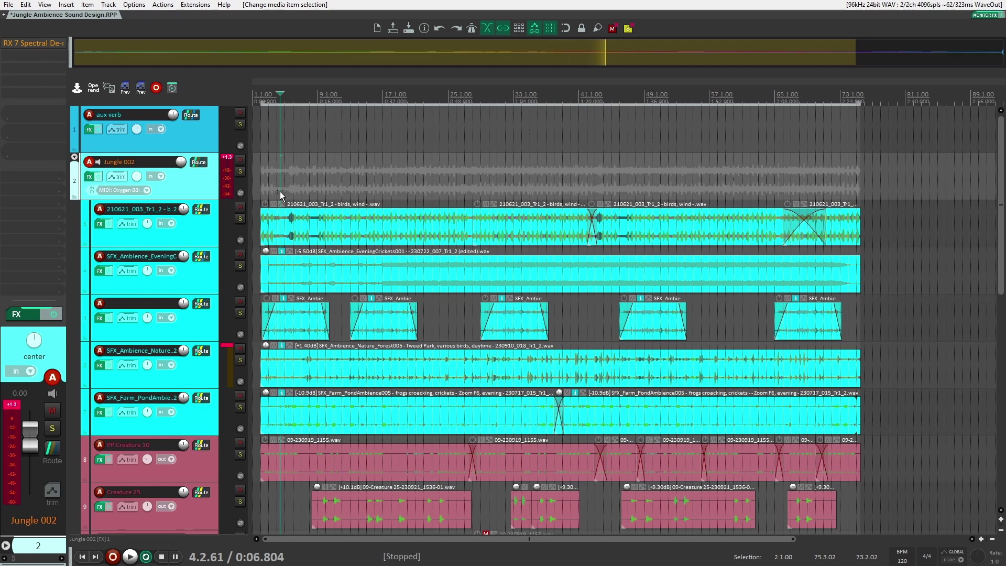
click(374, 196)
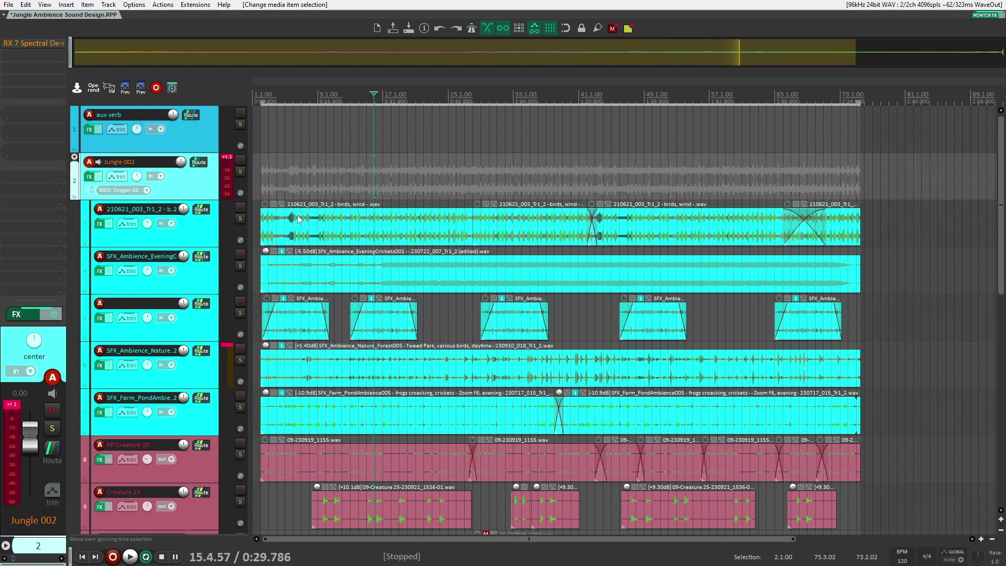
click(293, 193)
click(336, 189)
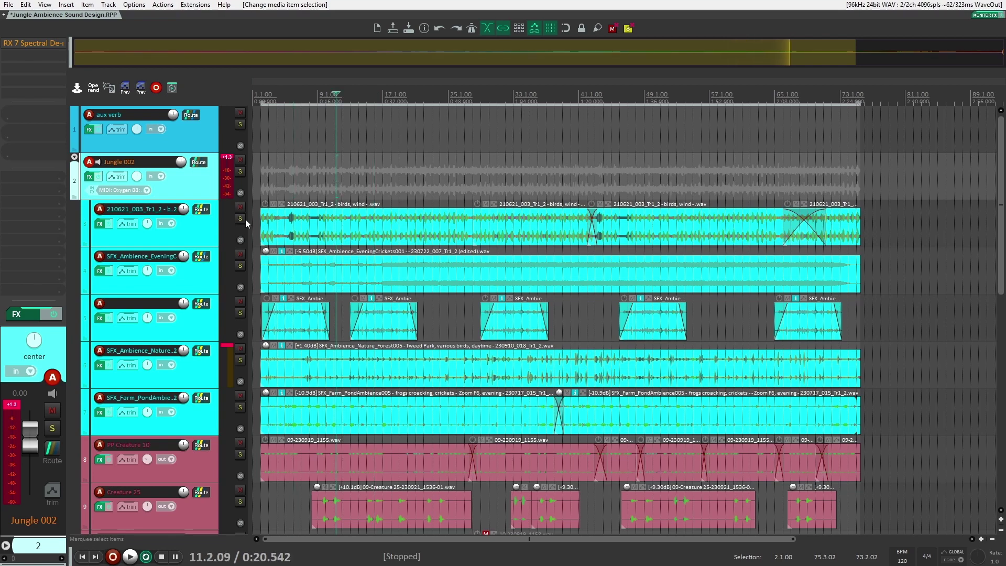
- Solo the birds, wind track and play it from about 12 seconds
click(209, 235)
scroll(330, 179, up, 4)
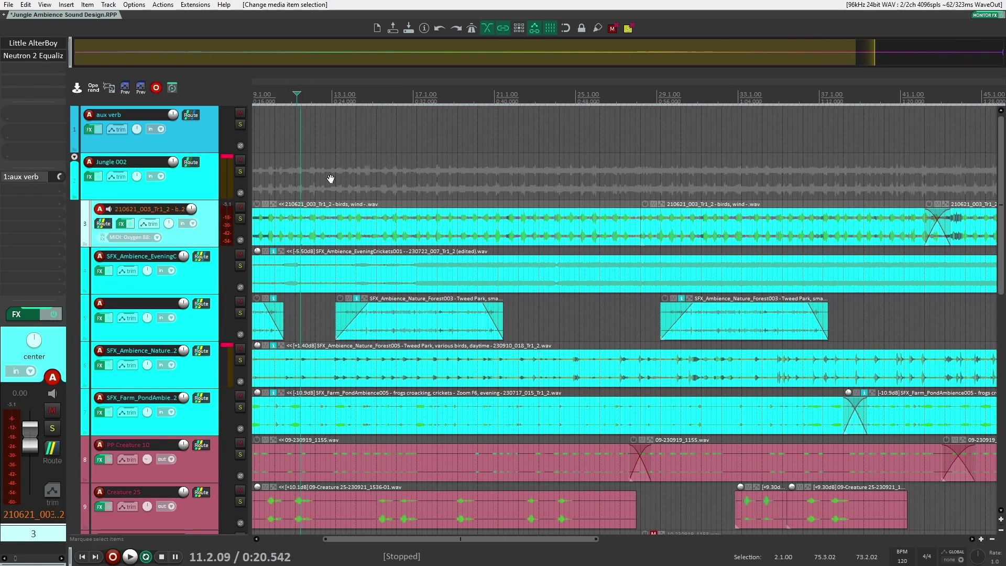
scroll(330, 179, left, 3)
click(240, 219)
scroll(325, 188, down, 3)
click(325, 188)
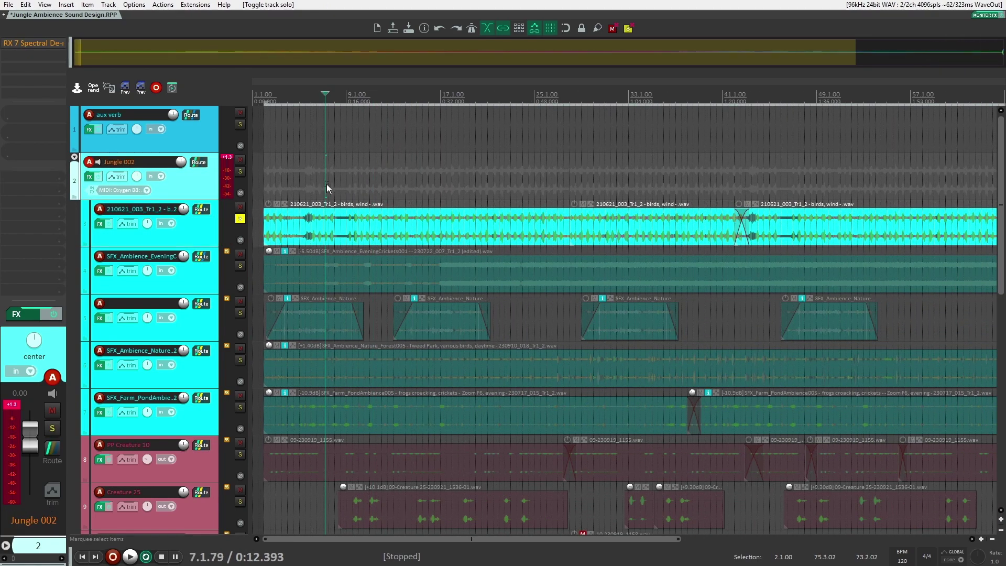
key(space)
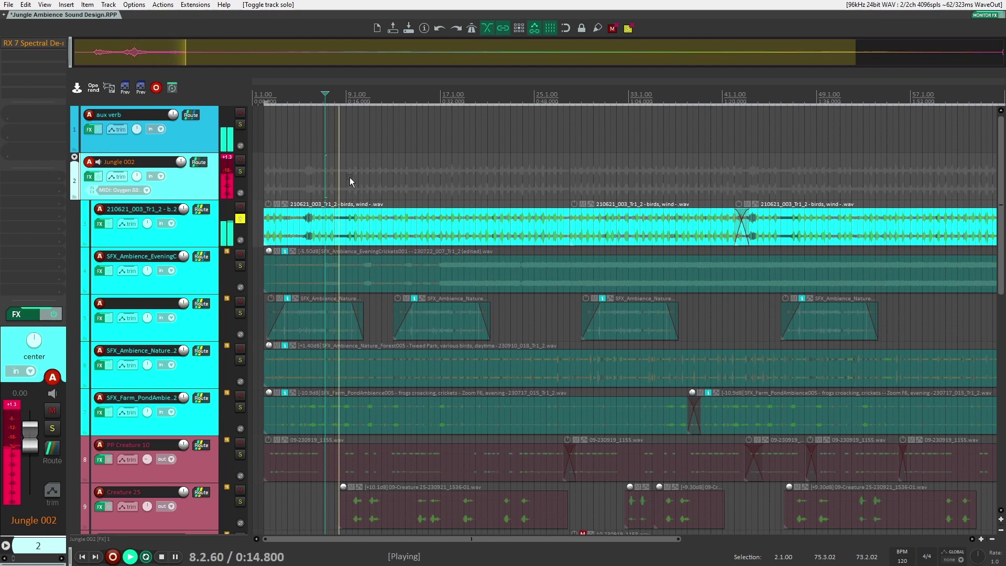
- Compare the birds without reverb by temporarily muting the aux verb track, stop playback, and clear the solo on the birds track
click(242, 113)
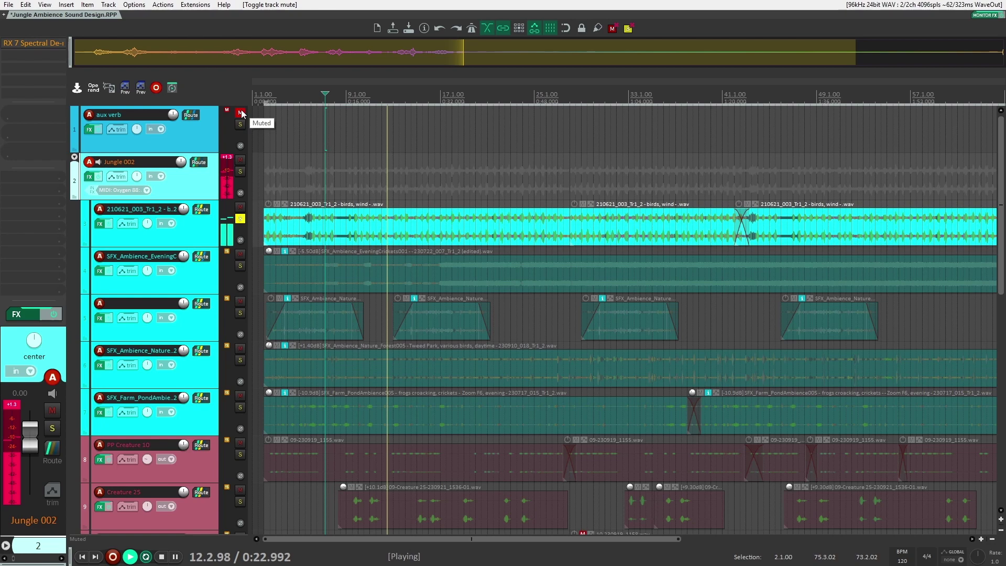
key(space)
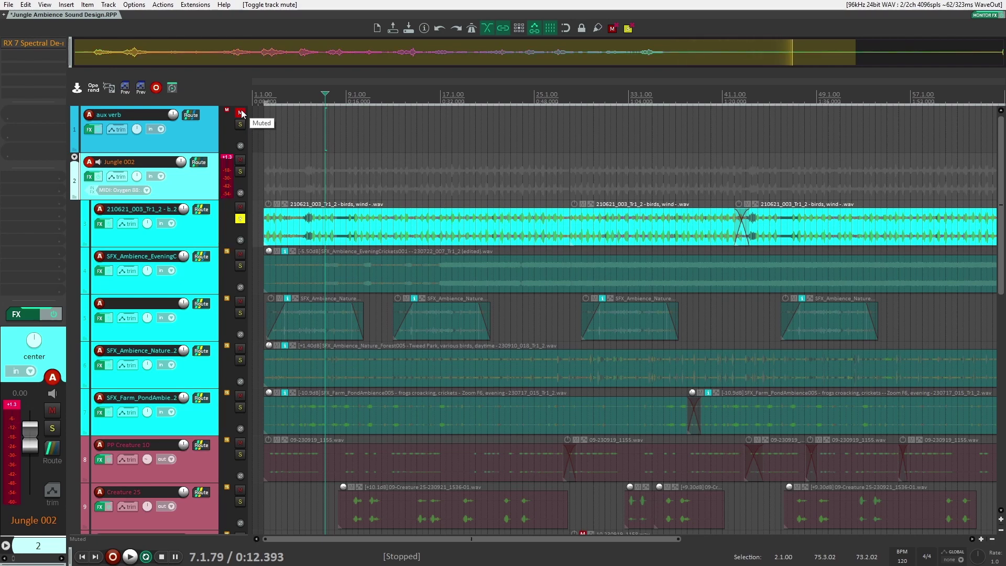
click(241, 113)
click(199, 141)
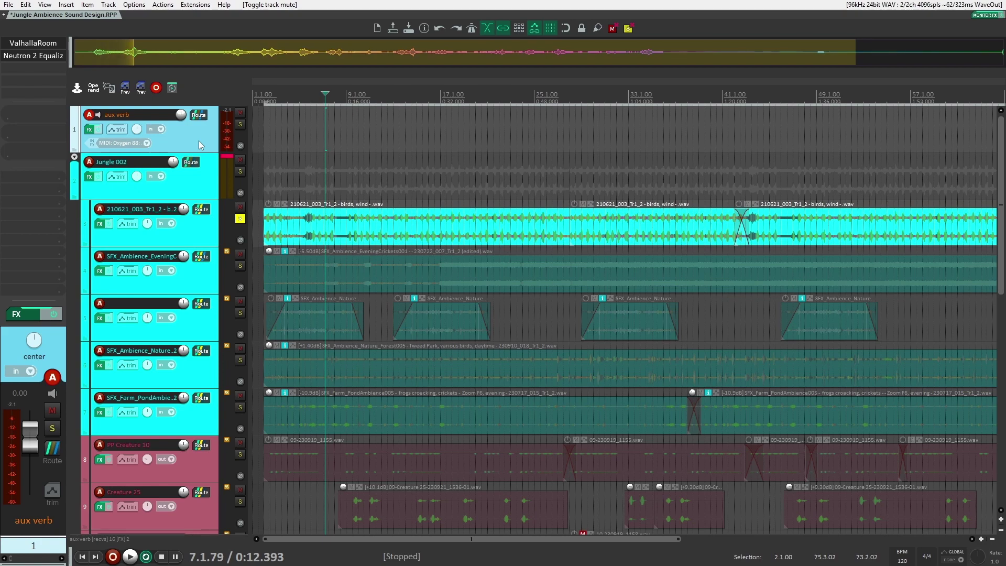
click(364, 173)
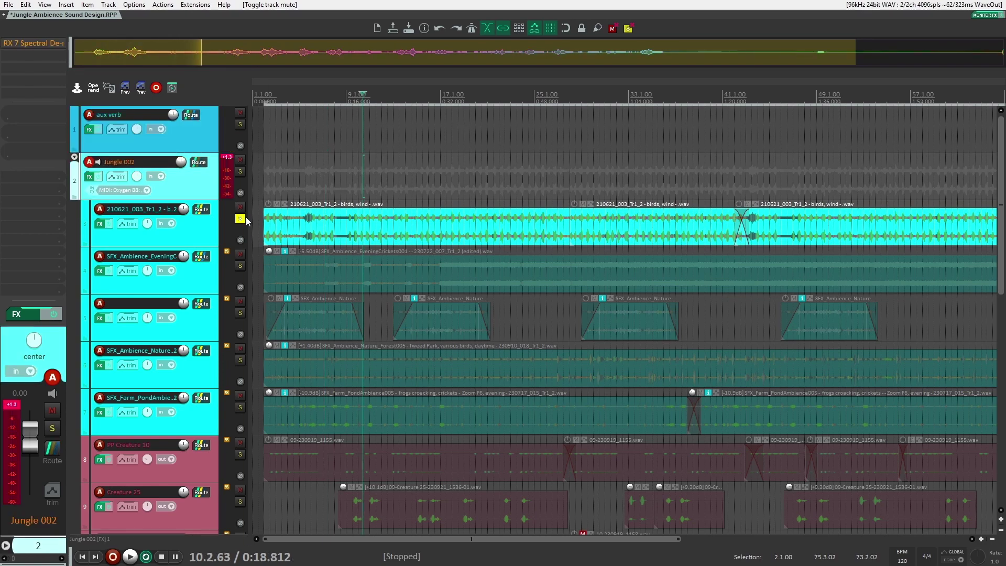
key(alt+s)
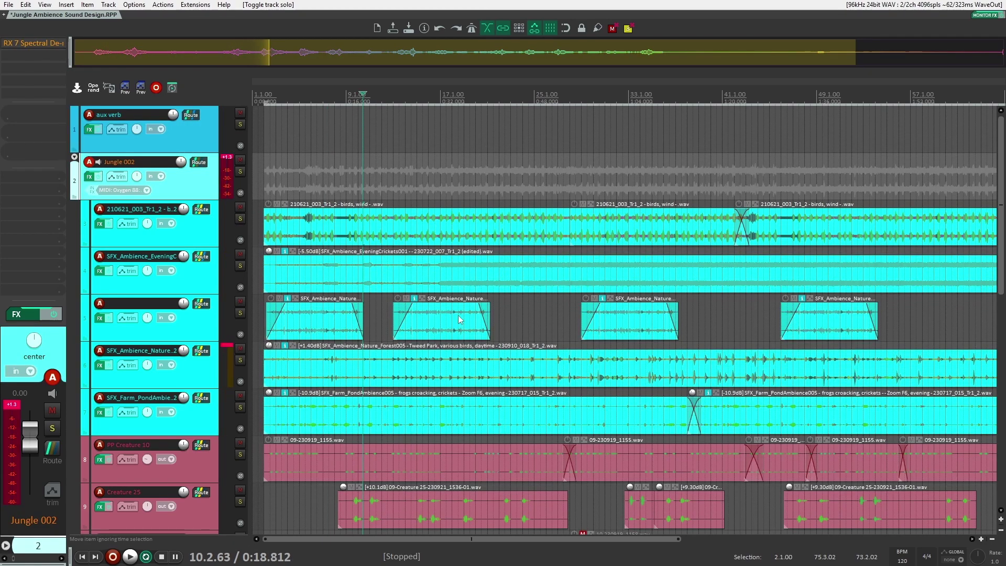
scroll(567, 271, down, 2)
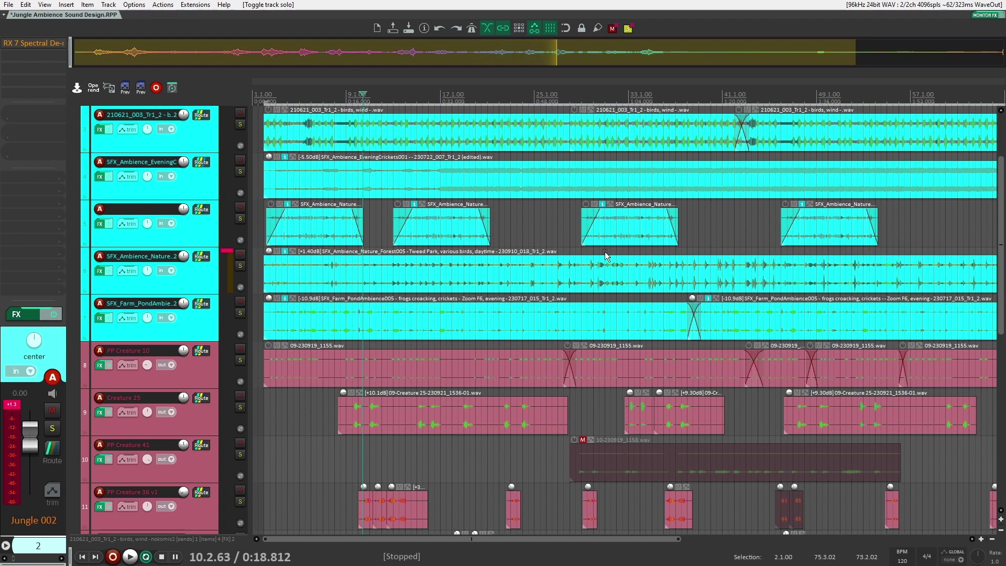
scroll(606, 256, up, 2)
- Examine the ValhallaRoom and Neutron 2 Equalizer settings on the aux verb track, closing each plug-in window
click(201, 140)
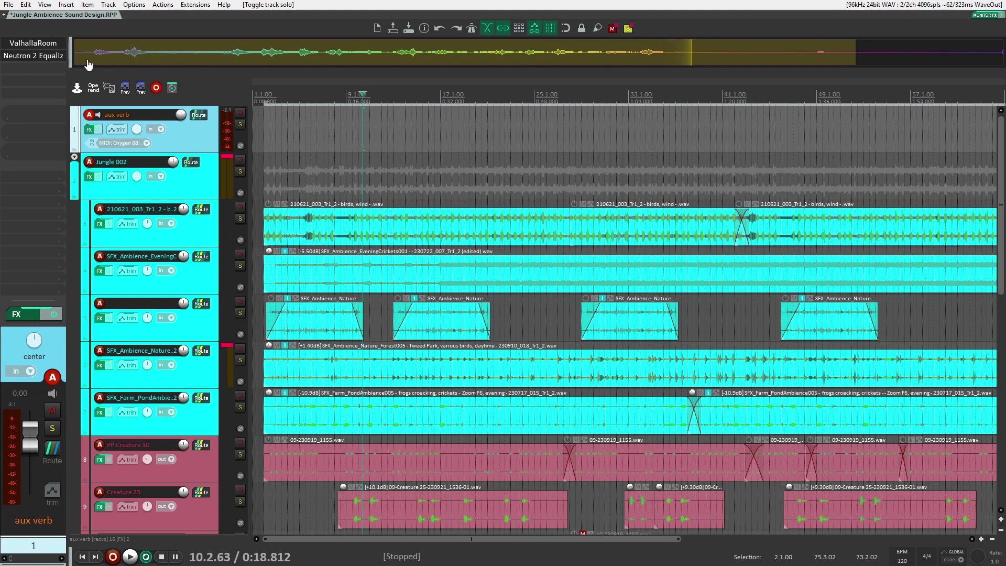
click(43, 44)
drag(247, 38, 490, 51)
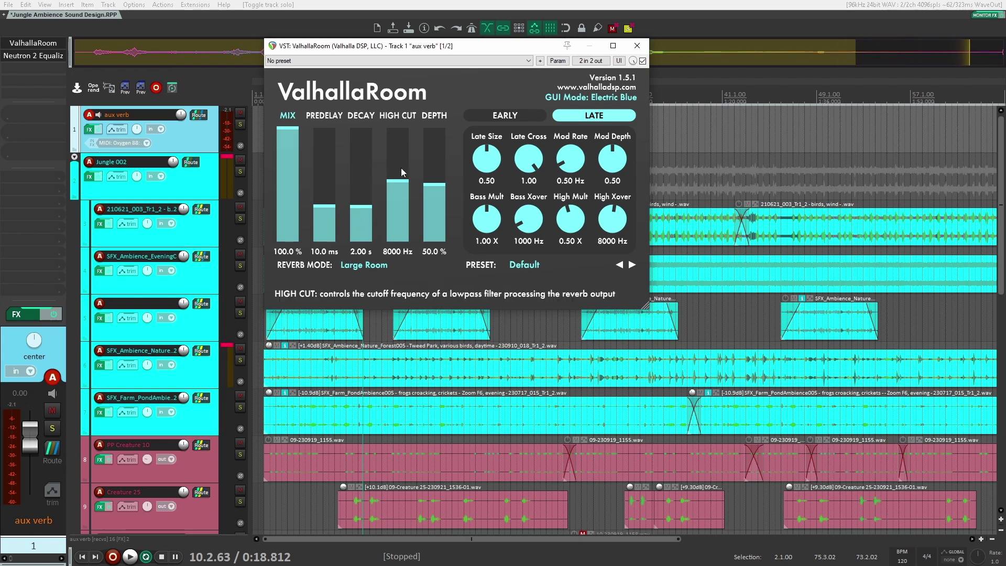
click(637, 46)
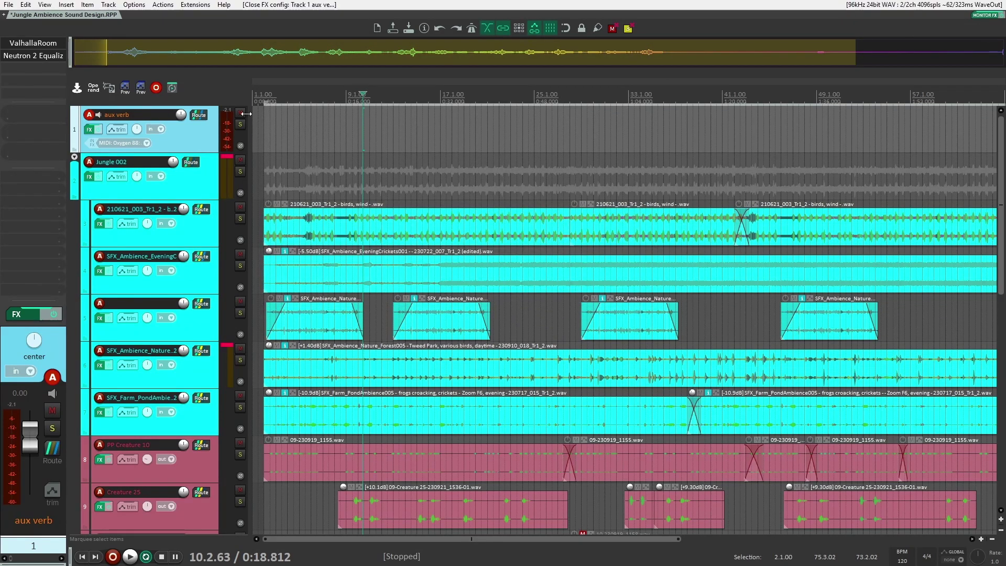
click(33, 56)
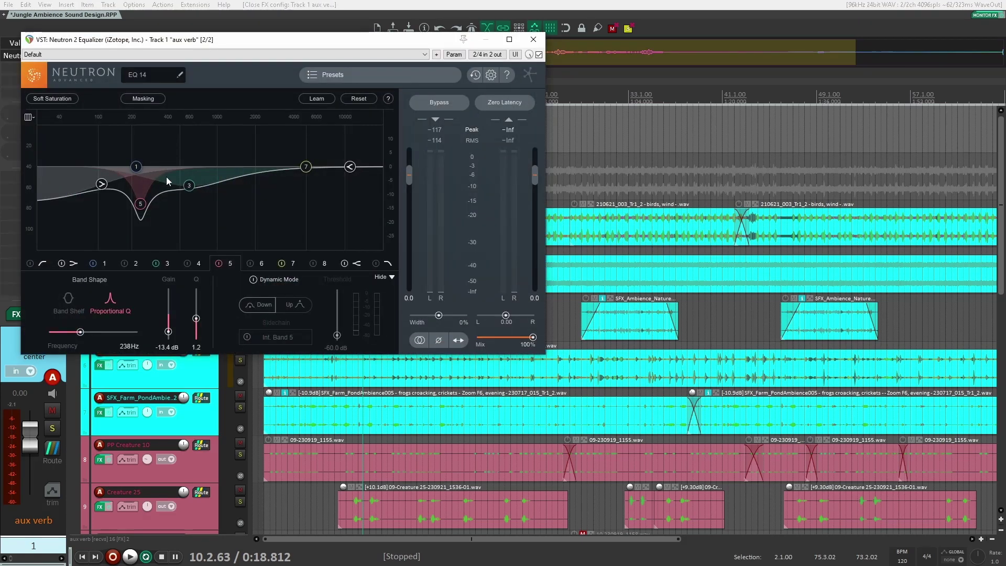
click(533, 40)
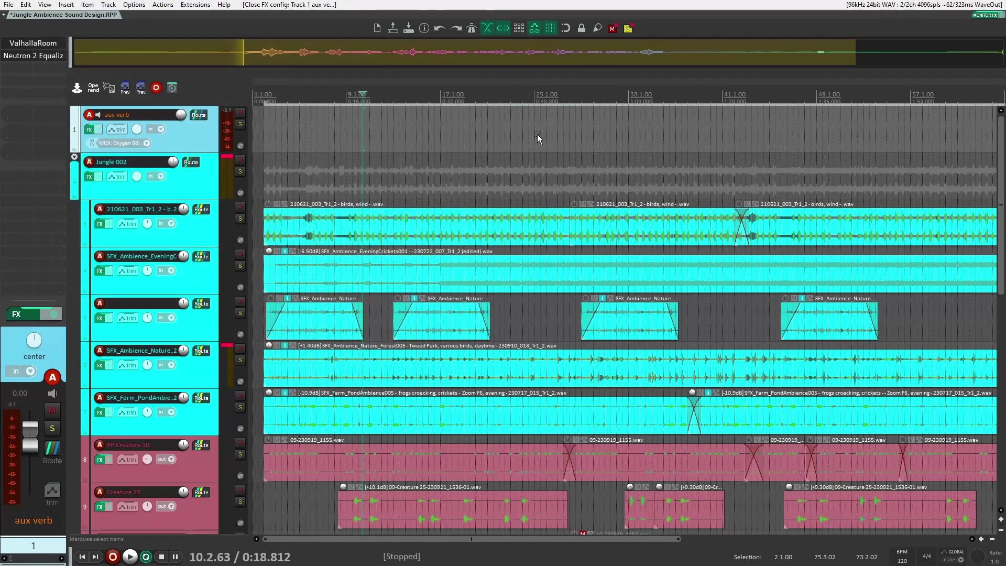
scroll(716, 173, right, 2)
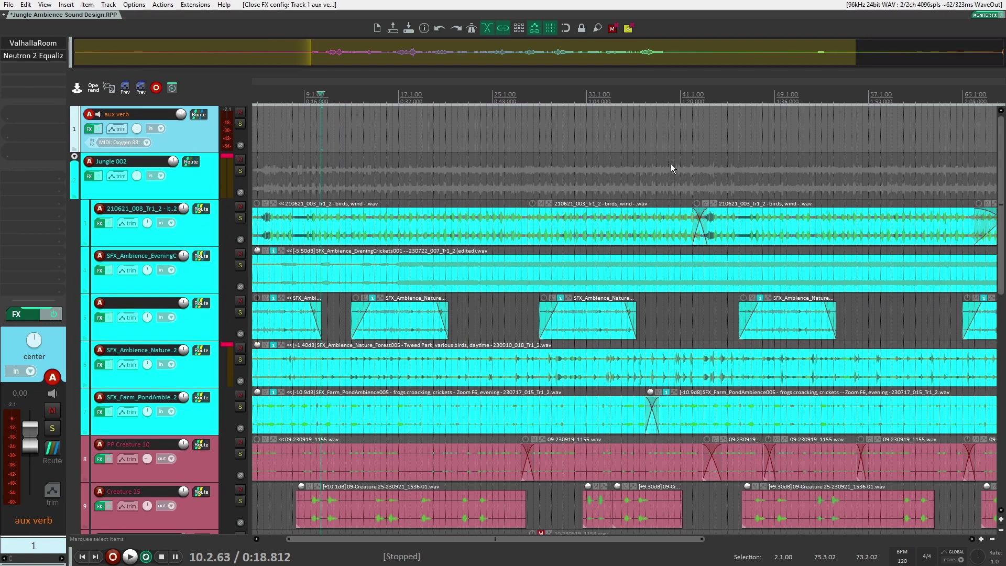
scroll(670, 164, down, 3)
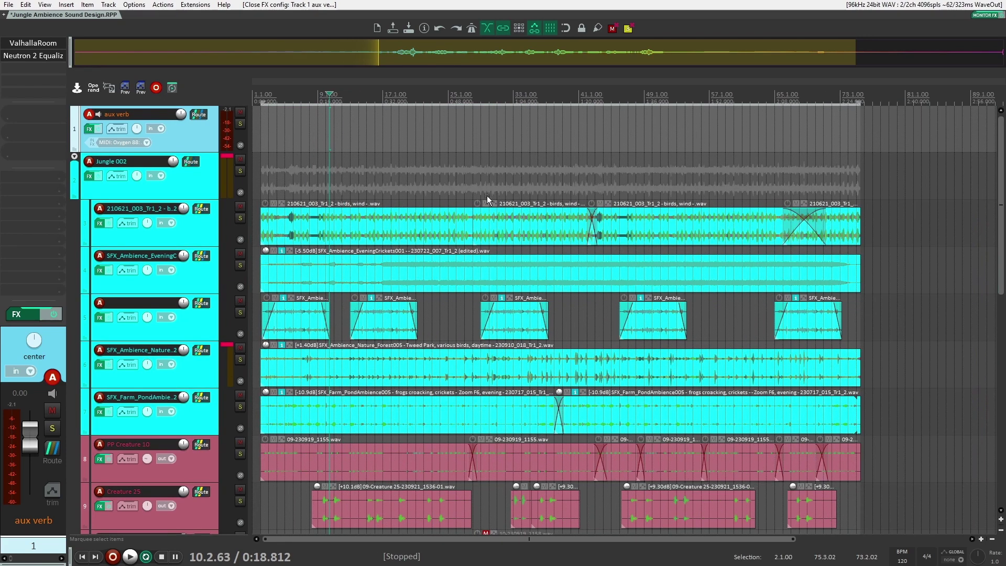
click(192, 275)
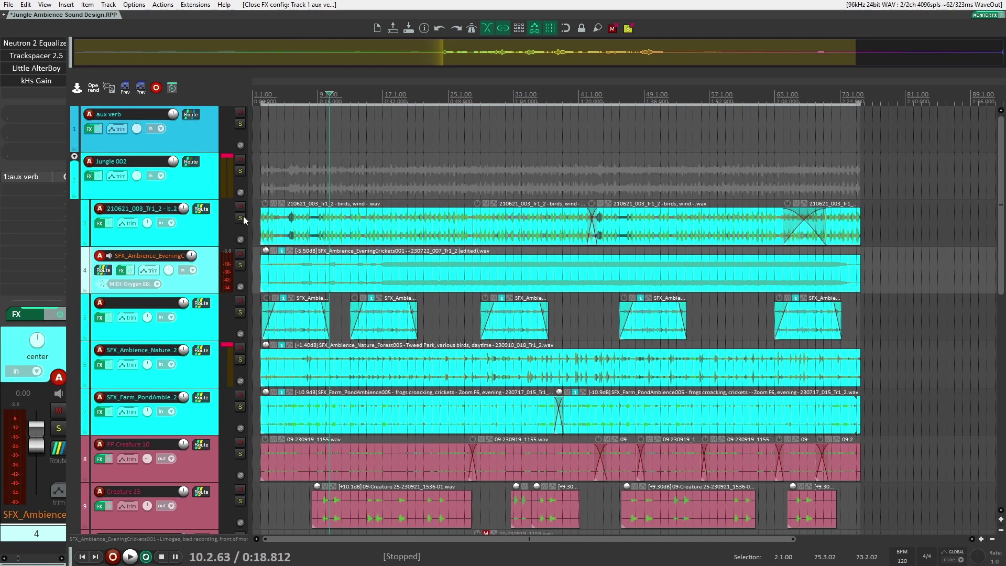
click(240, 218)
click(207, 226)
key(Up)
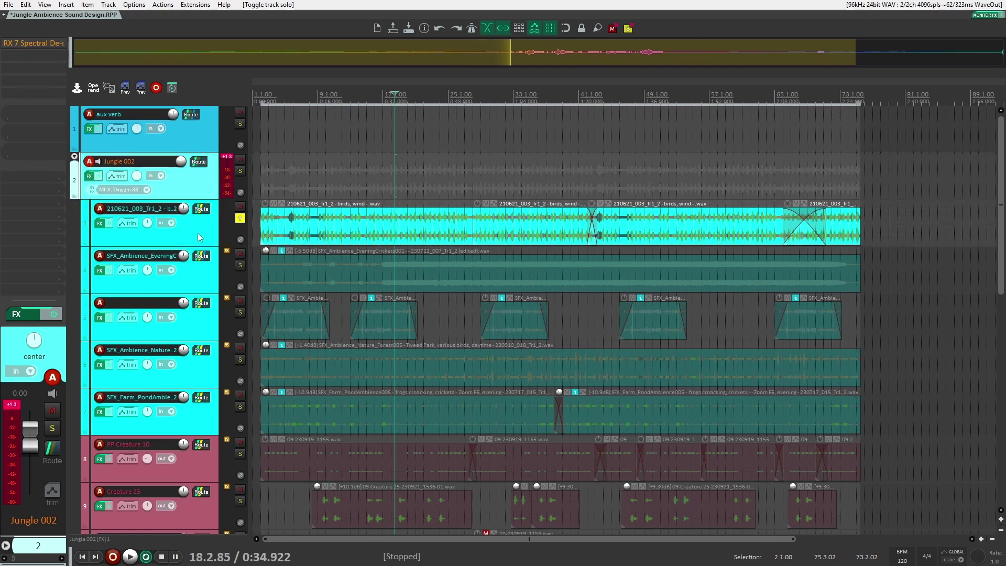
click(240, 219)
click(224, 275)
click(240, 265)
scroll(402, 157, up, 4)
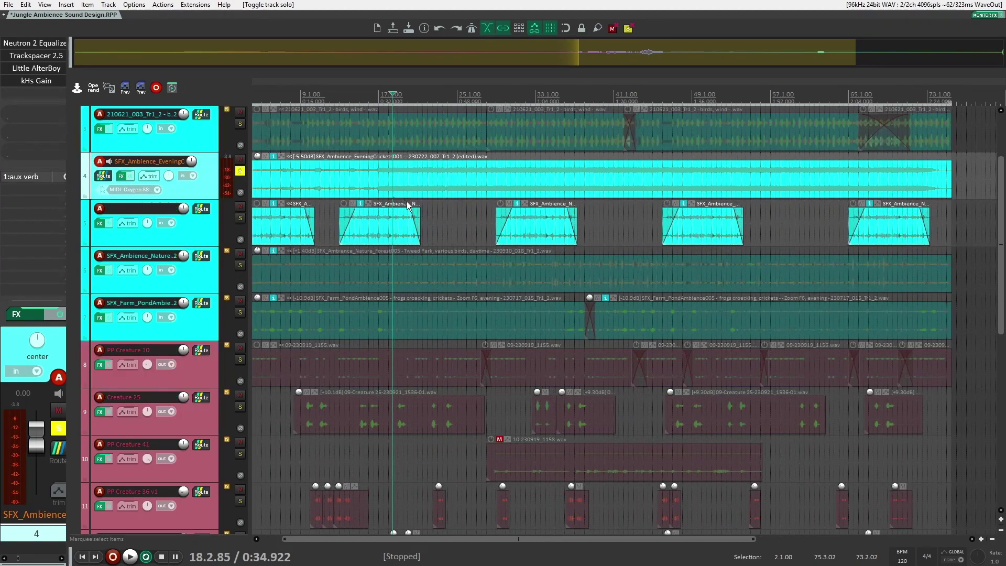
scroll(400, 149, up, 2)
click(342, 184)
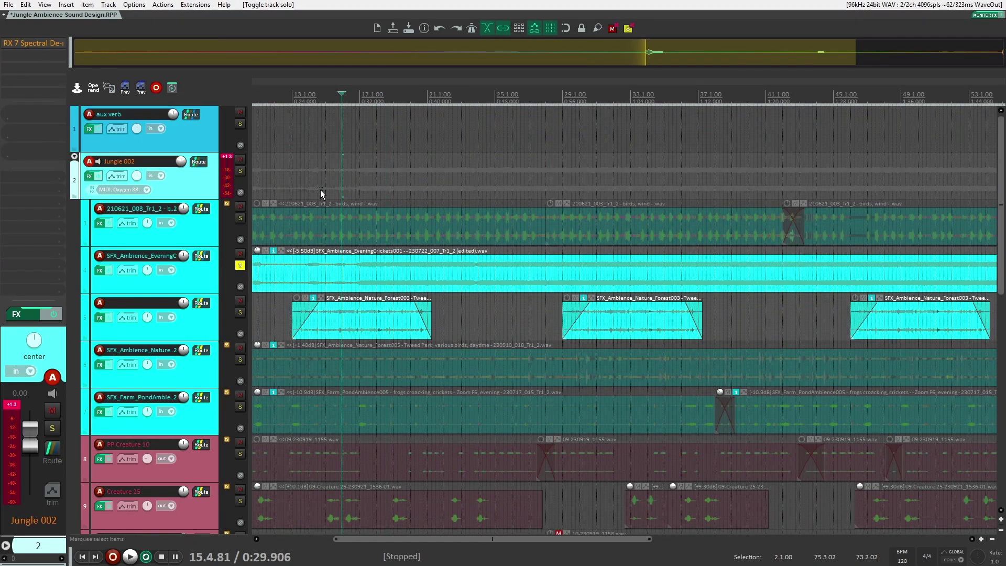
click(240, 266)
click(212, 233)
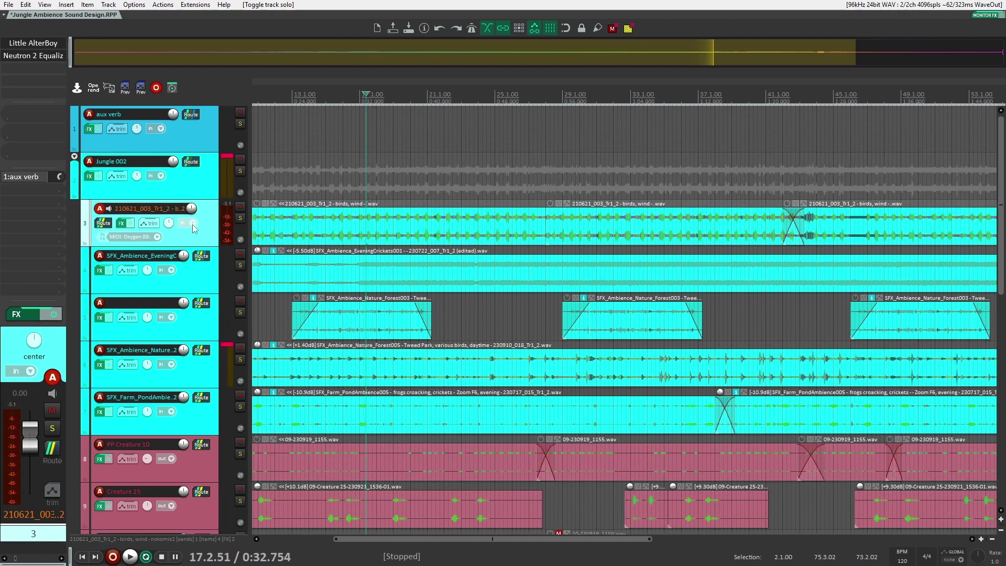
- Solo the birds, wind track with its effects bypassed and the aux verb track muted, and audition the dry recording
click(241, 218)
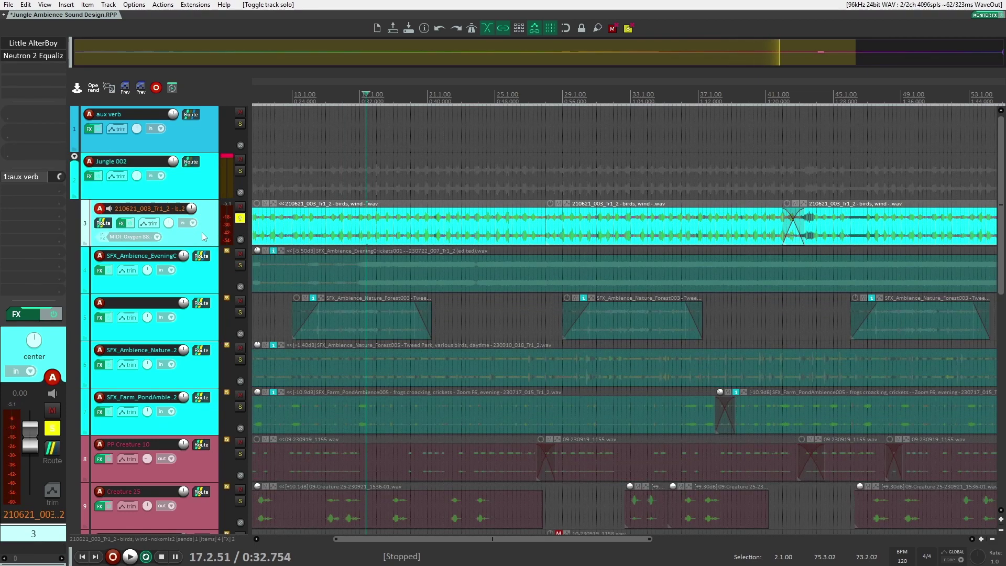
key(b)
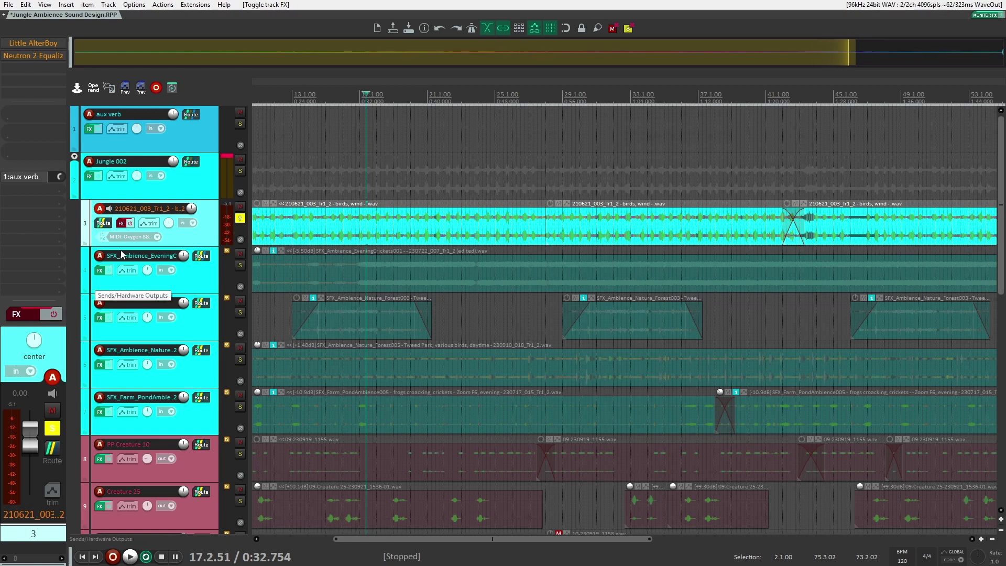
click(329, 147)
key(m)
key(space)
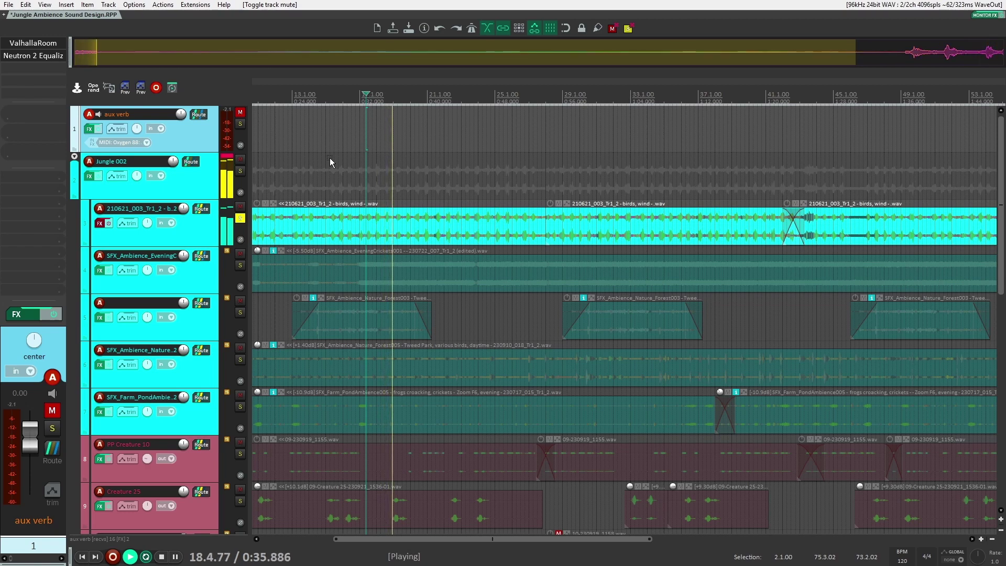
key(space)
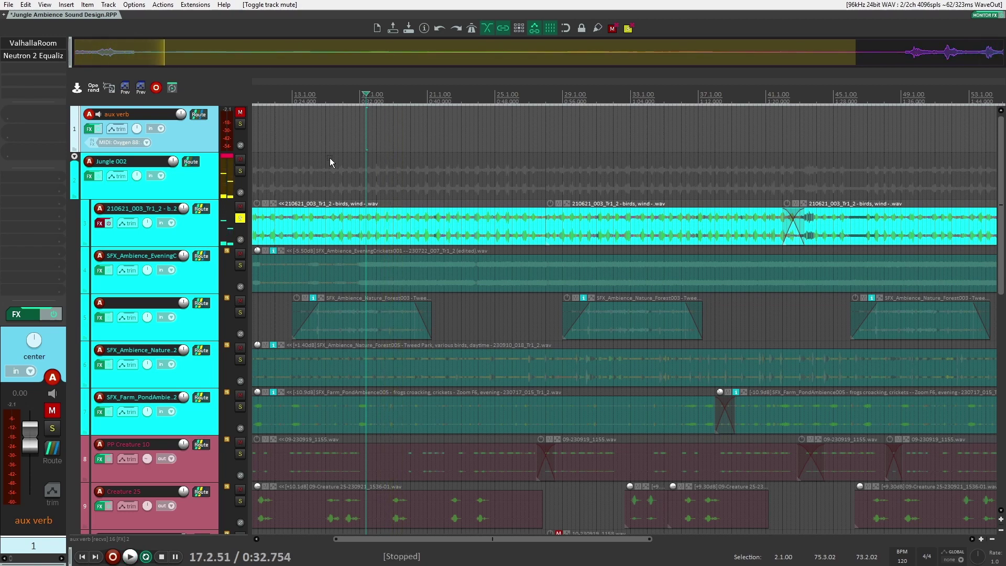
- Re-enable the birds track's effects chain with only Neutron 2 Equalizer bypassed, and check the Little AlterBoy formant setting
click(273, 204)
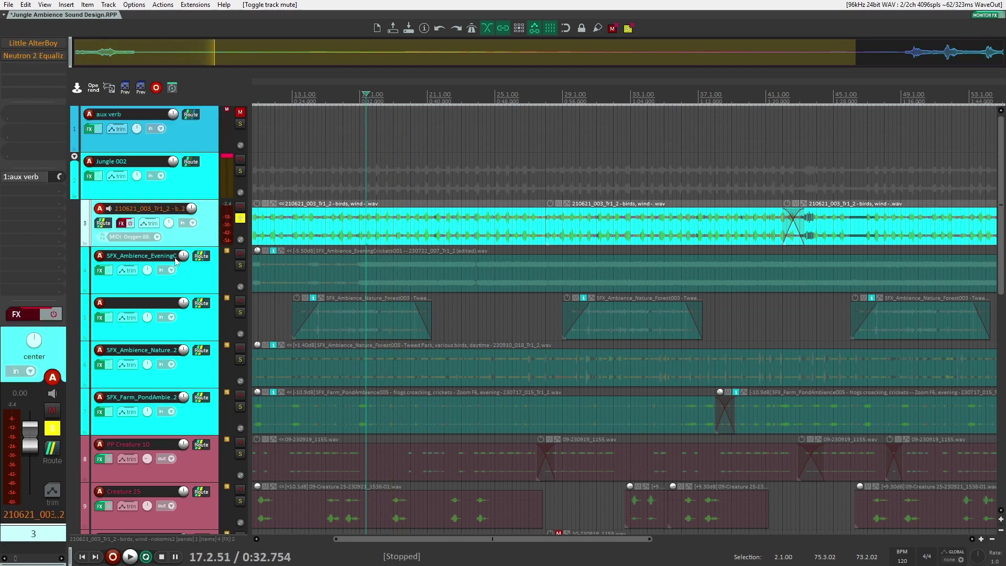
click(54, 314)
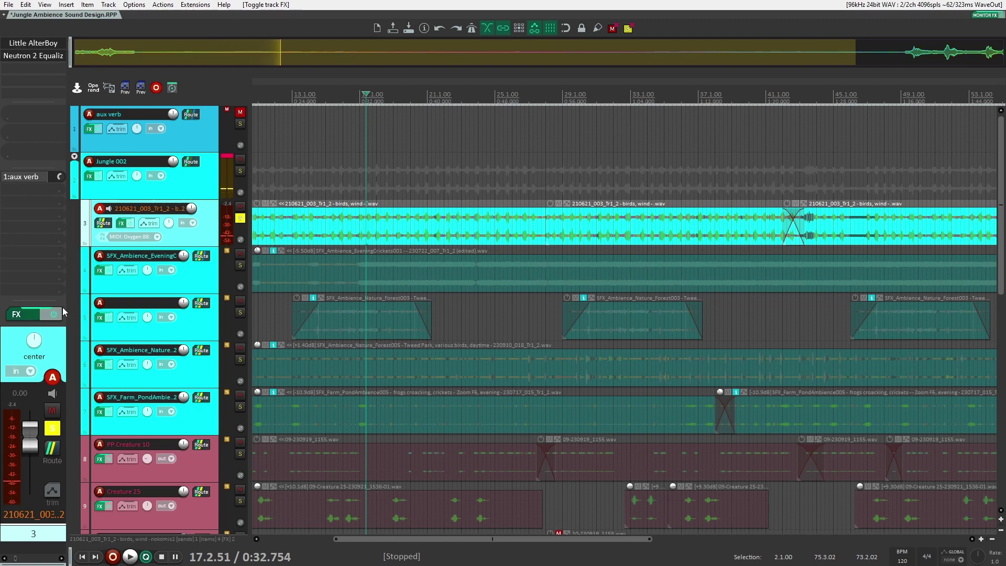
shift+click(30, 51)
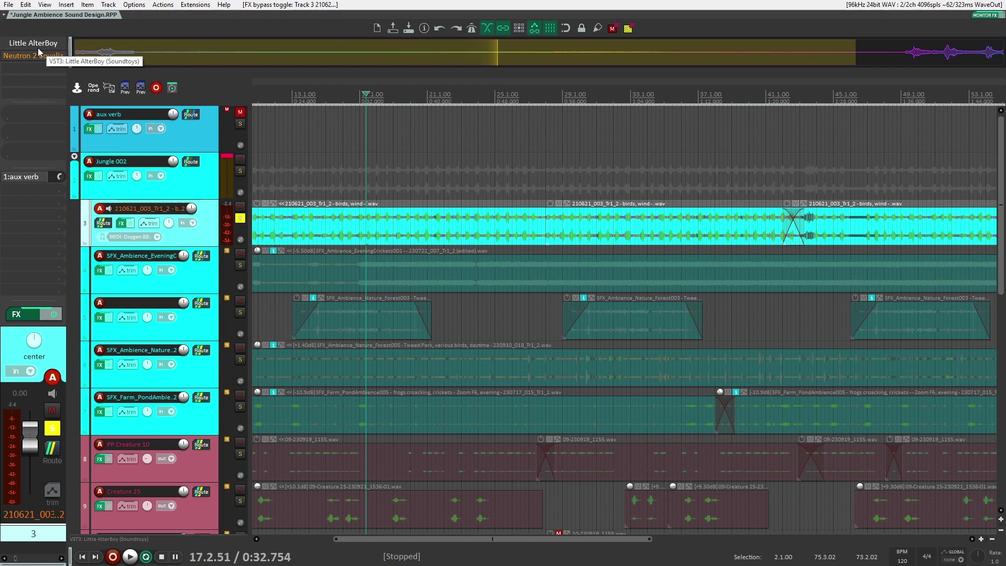
click(38, 51)
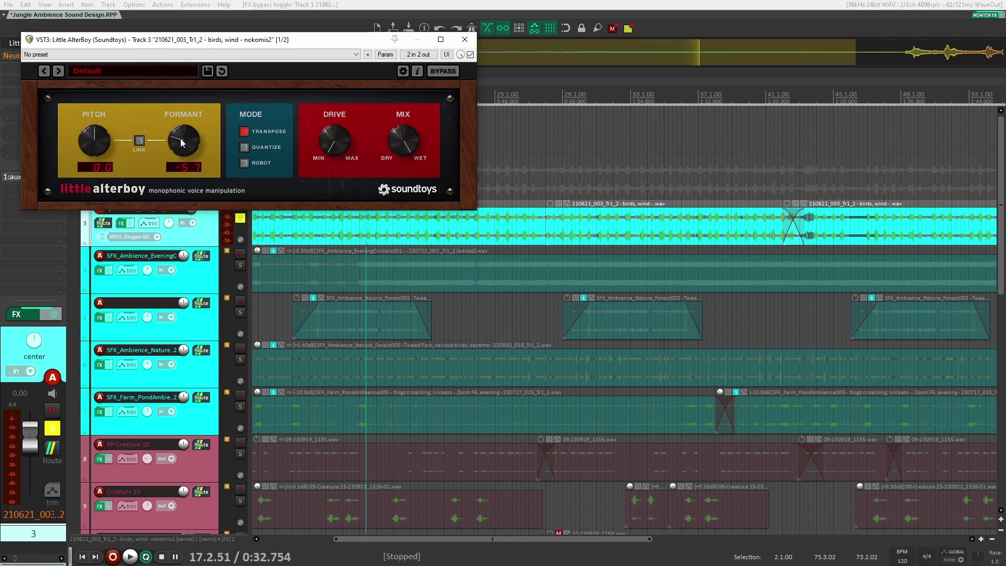
click(465, 39)
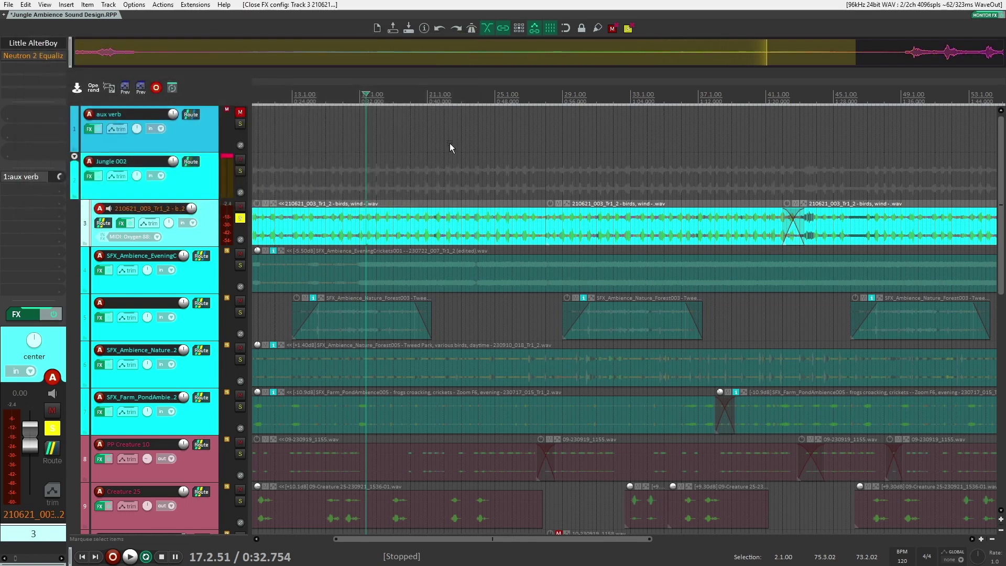
- Audition the birds with Neutron 2 Equalizer bypassed, then re-enable it, replay the recording for comparison, and close the equalizer window
key(space)
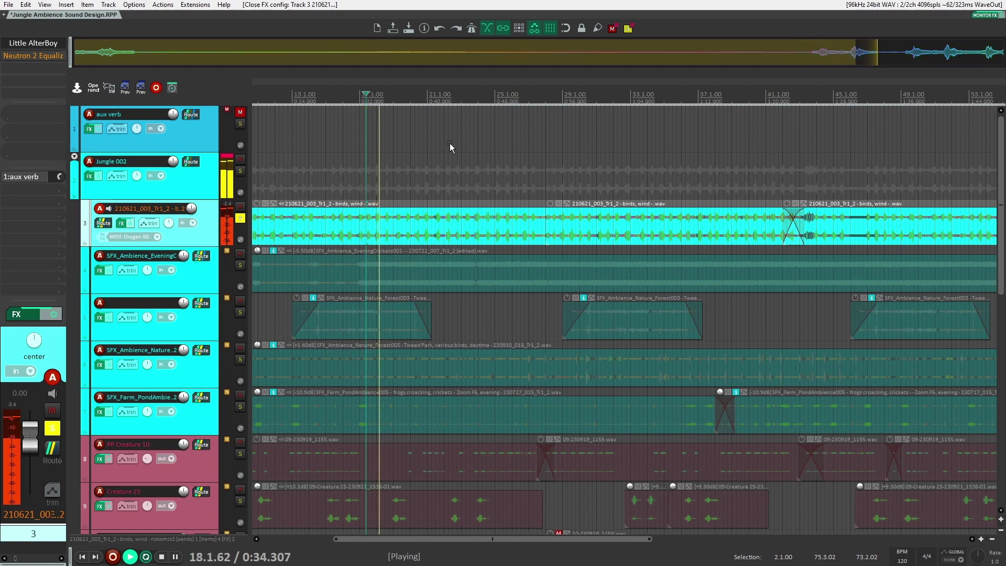
key(space)
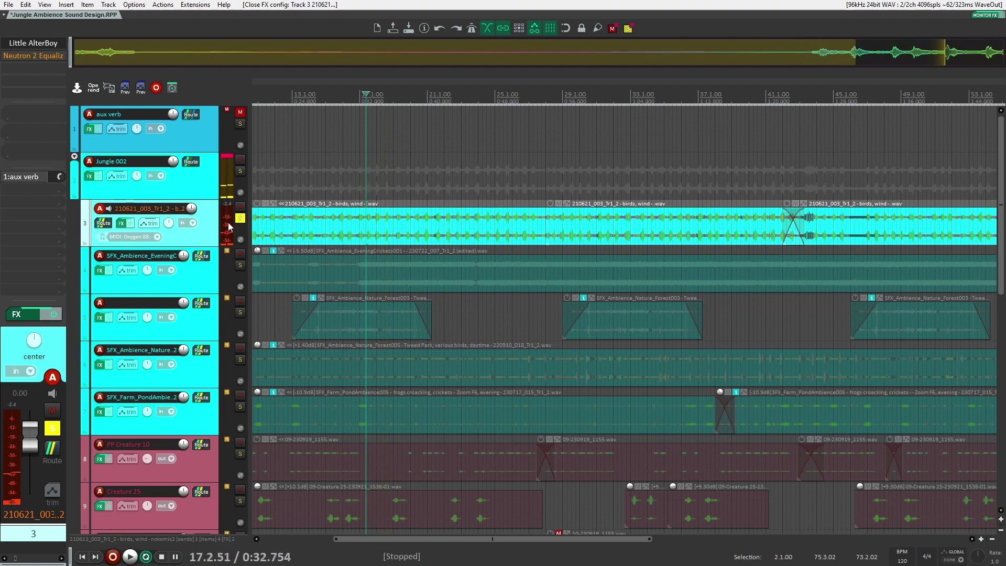
click(35, 55)
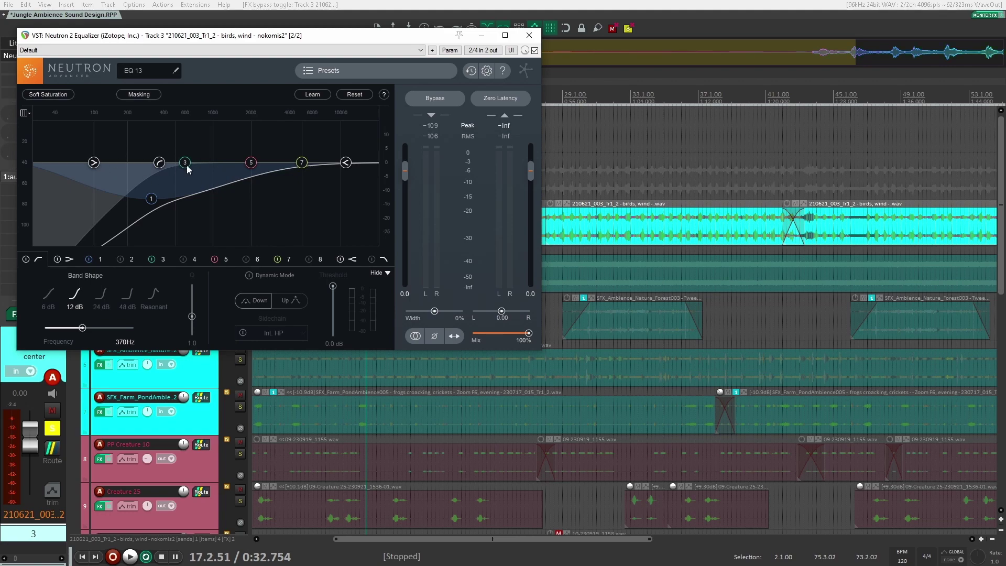
key(space)
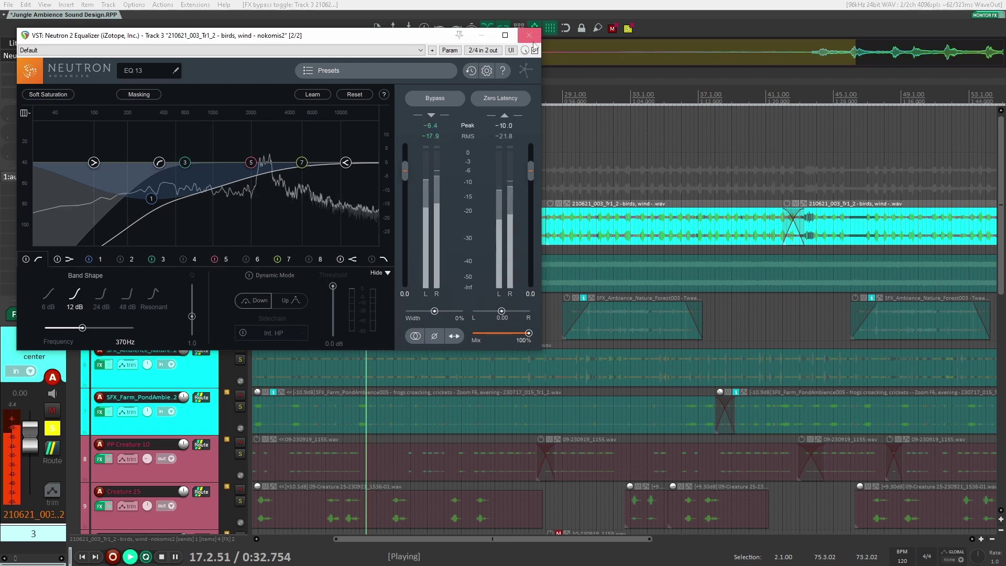
click(529, 36)
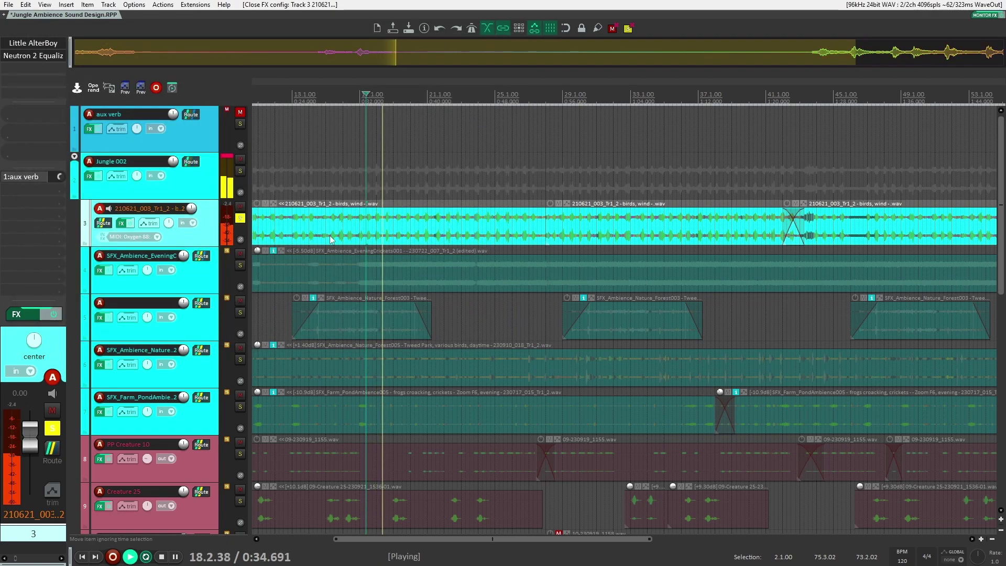
key(space)
- Switch the solo from the birds track to SFX_Ambience_EveningCrickets and audition it from different timeline positions with the aux verb track muted
click(240, 220)
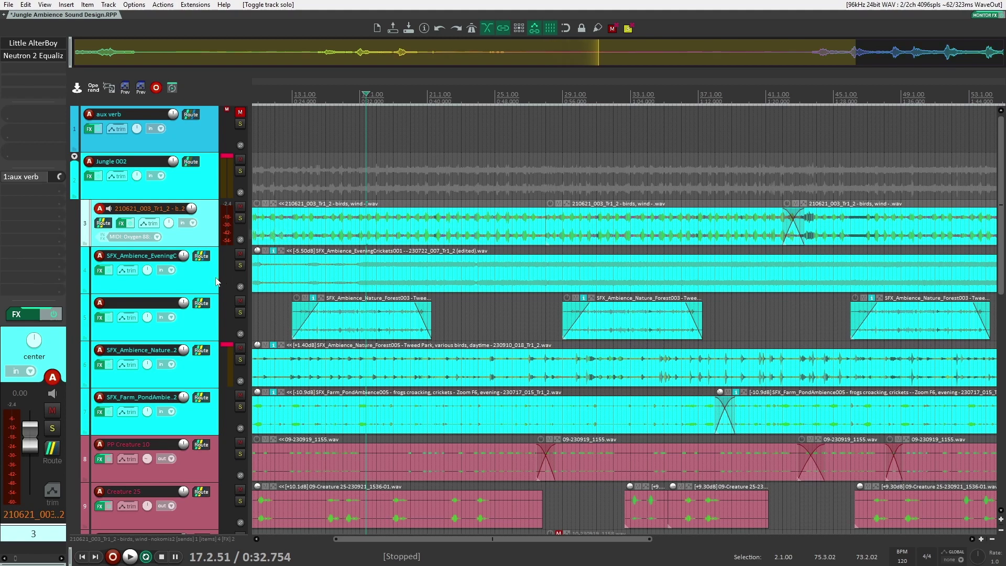
click(240, 265)
click(391, 188)
click(188, 285)
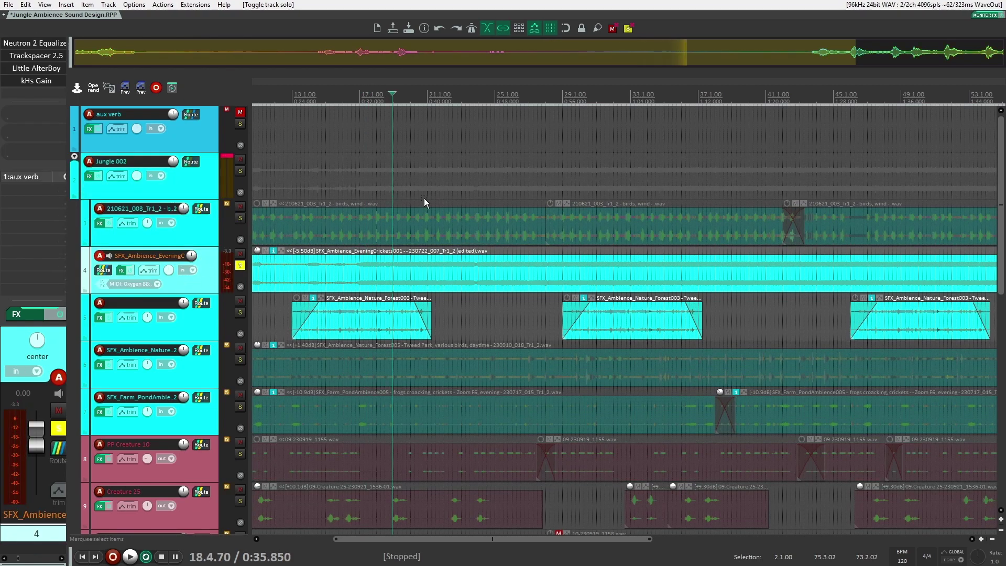
click(372, 196)
click(211, 280)
key(space)
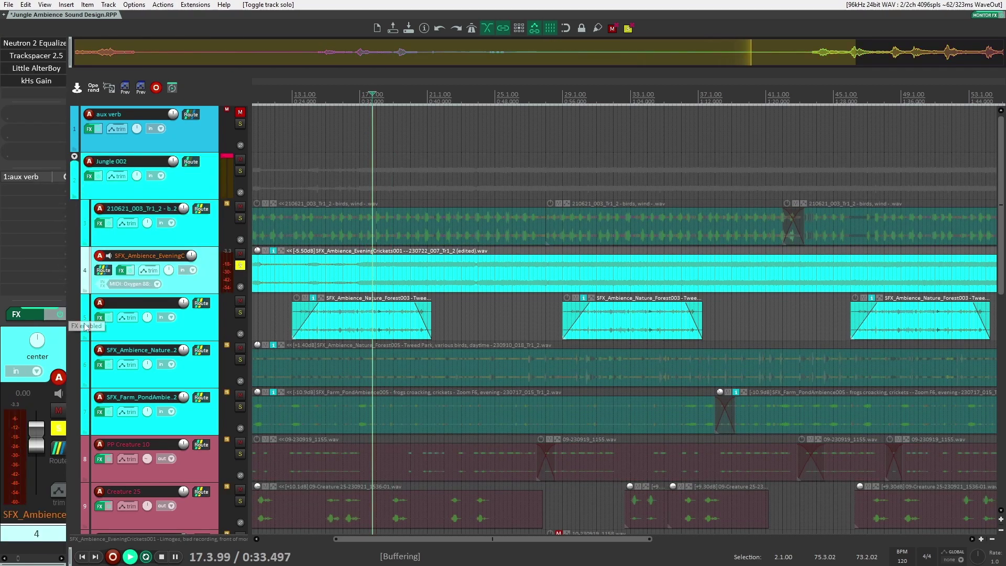
click(463, 195)
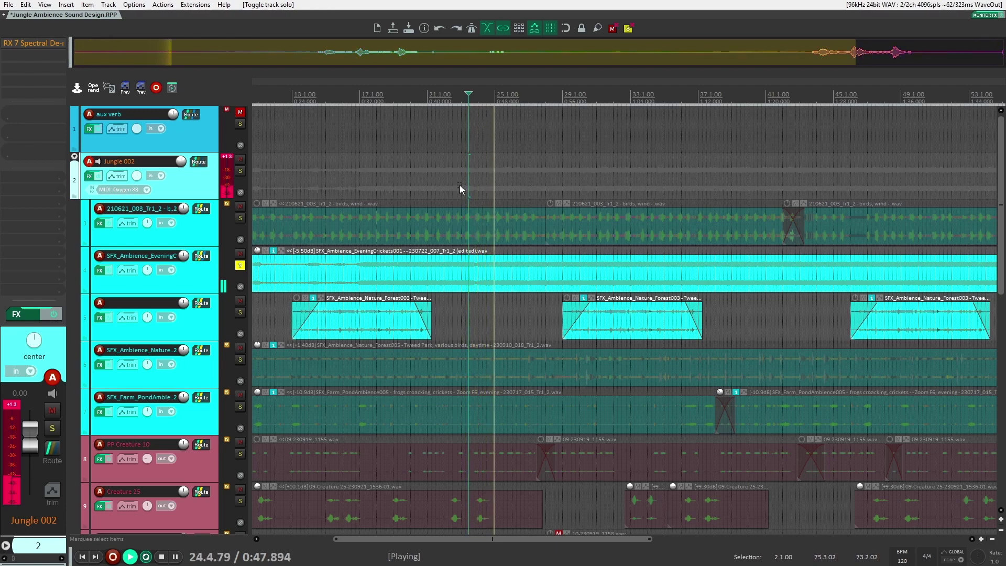
click(216, 277)
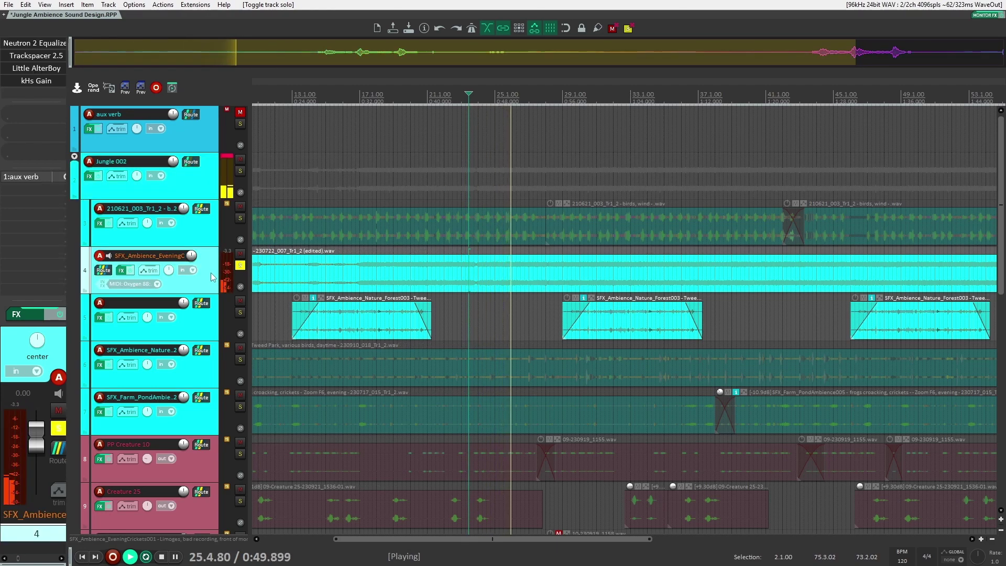
key(space)
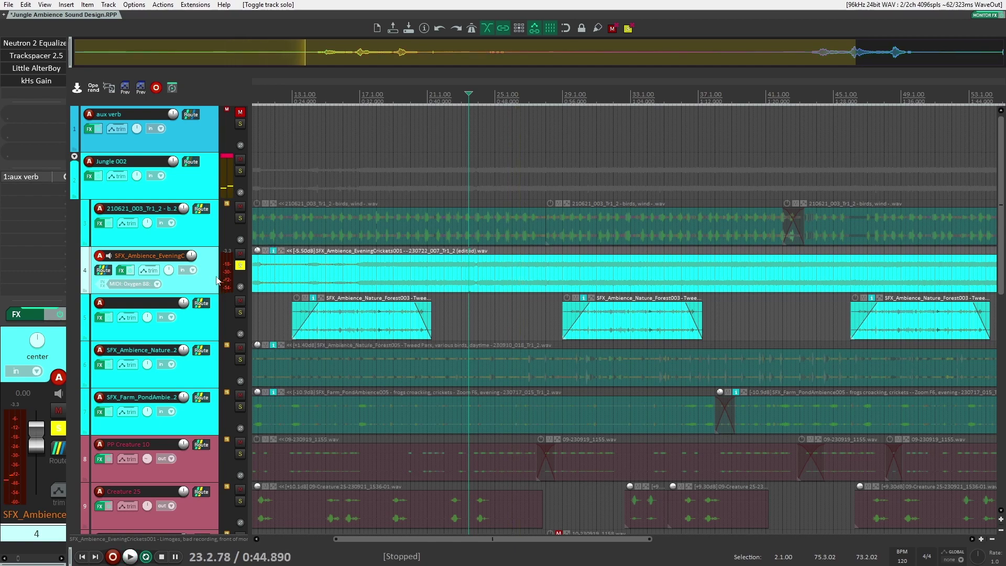
- Unmute the aux verb track and audition the evening crickets with reverb from 22.2.20
click(449, 161)
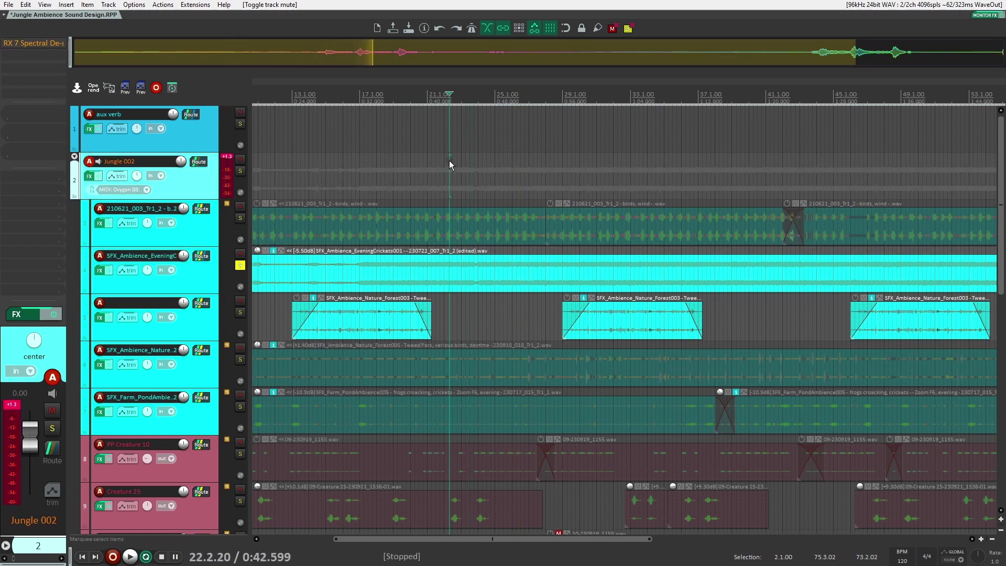
key(Up)
click(214, 282)
key(space)
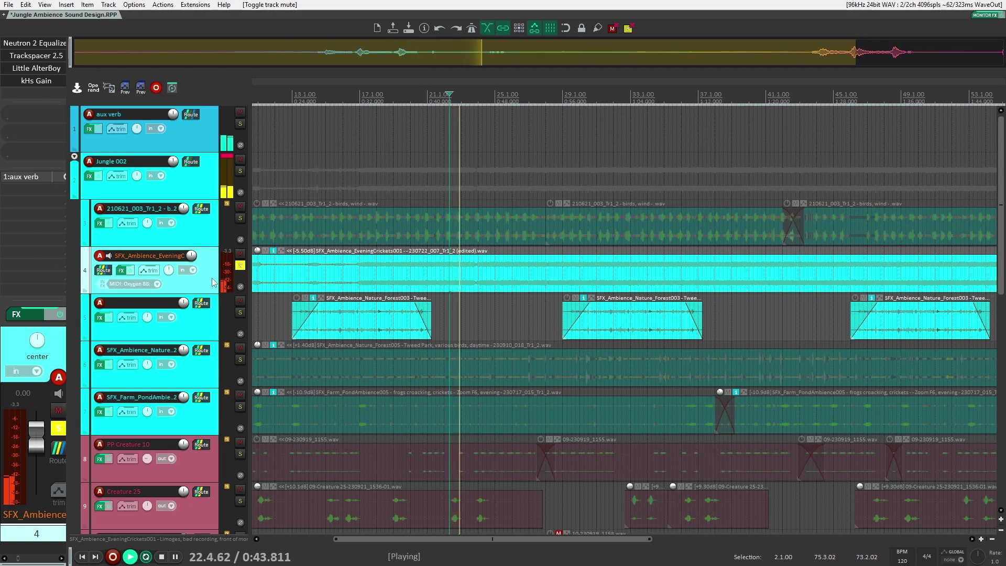
key(space)
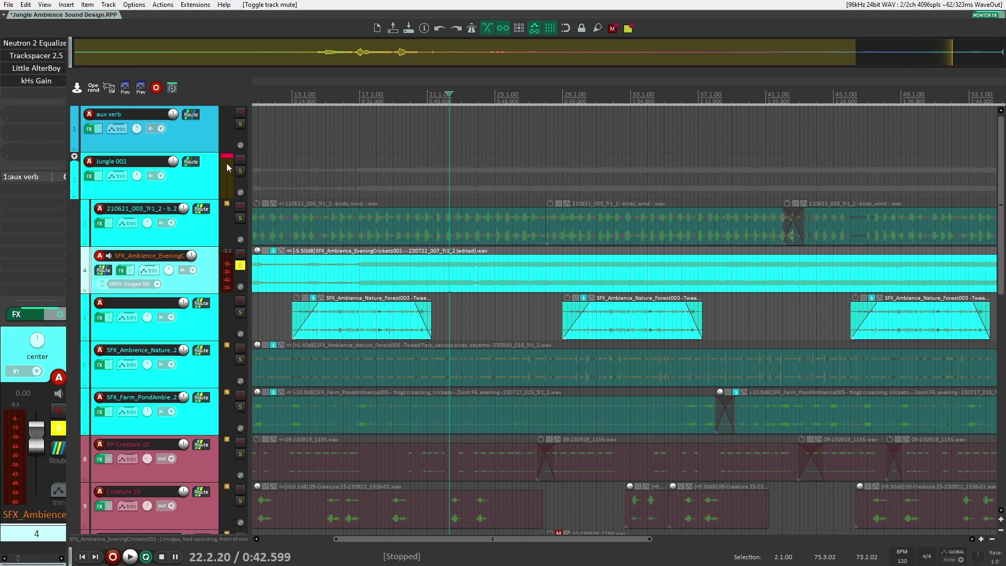
- Bypass kHs Gain, Little AlterBoy and Trackspacer 2.5 on the evening crickets track and examine its Neutron 2 Equalizer curve
click(212, 136)
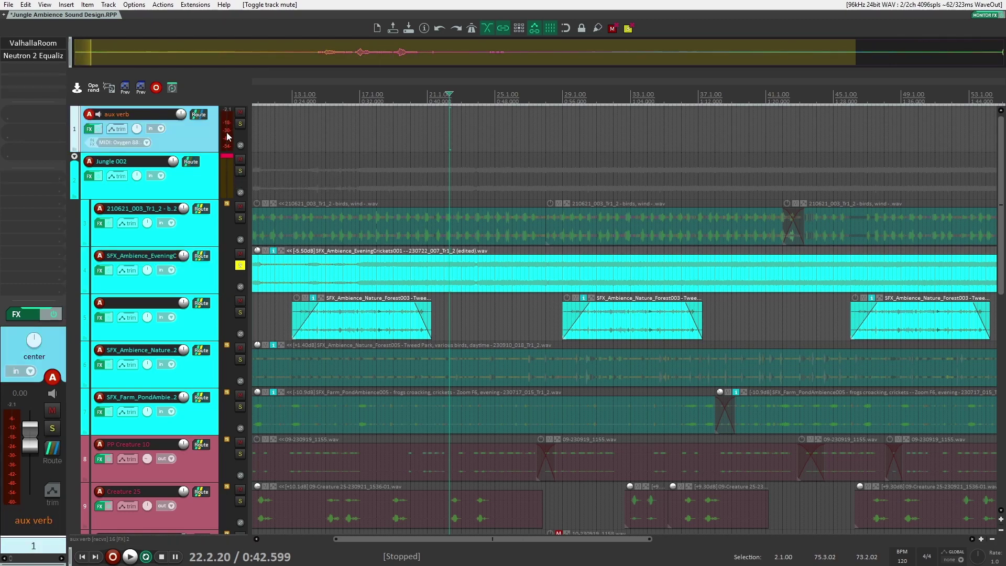
click(207, 276)
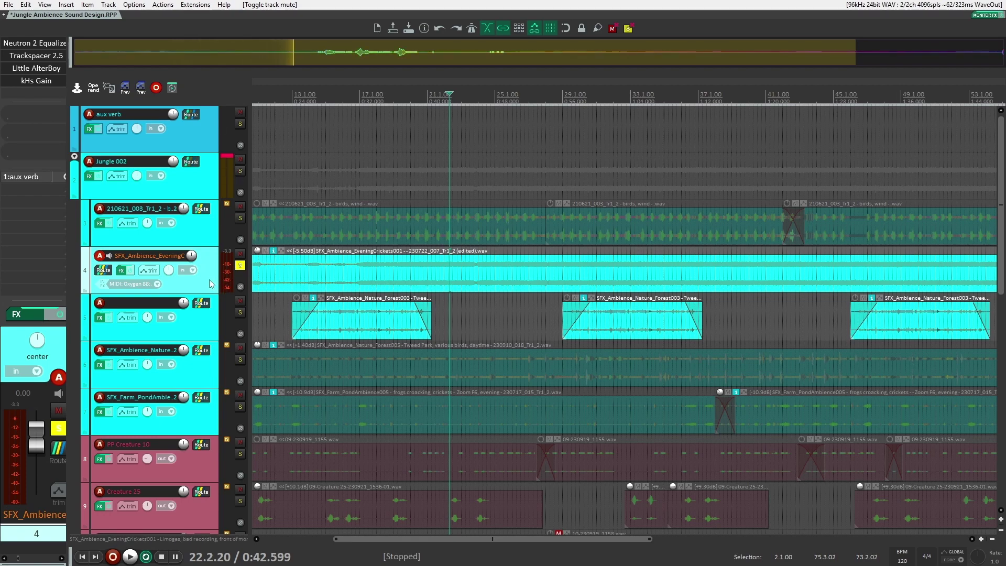
shift+click(36, 82)
shift+click(36, 68)
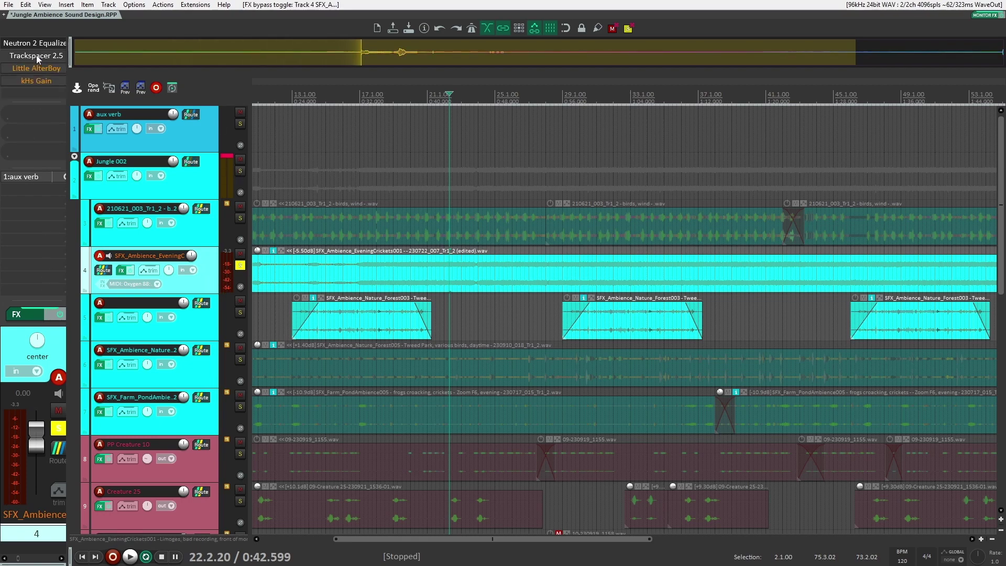
double_click(35, 44)
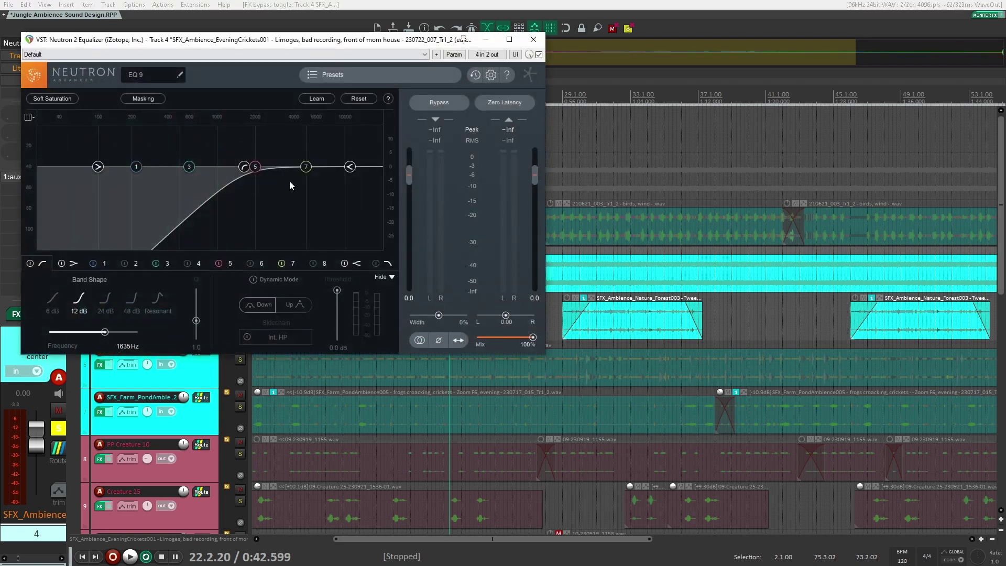
click(534, 40)
click(36, 43)
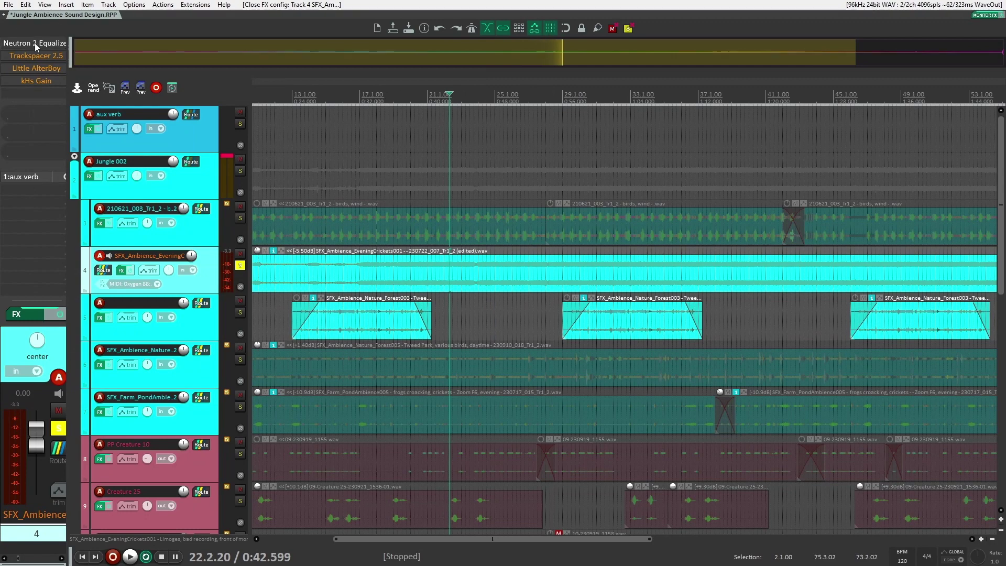
- Play the crickets with Neutron 2 Equalizer bypassed and then active, stop playback, and re-enable kHs Gain on the track
click(539, 55)
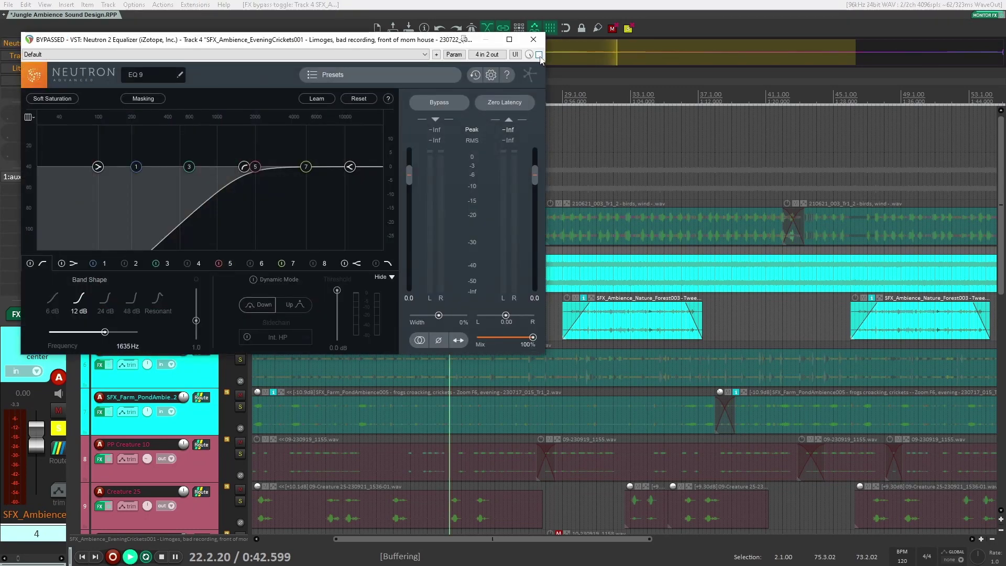
key(space)
drag(457, 45, 855, 142)
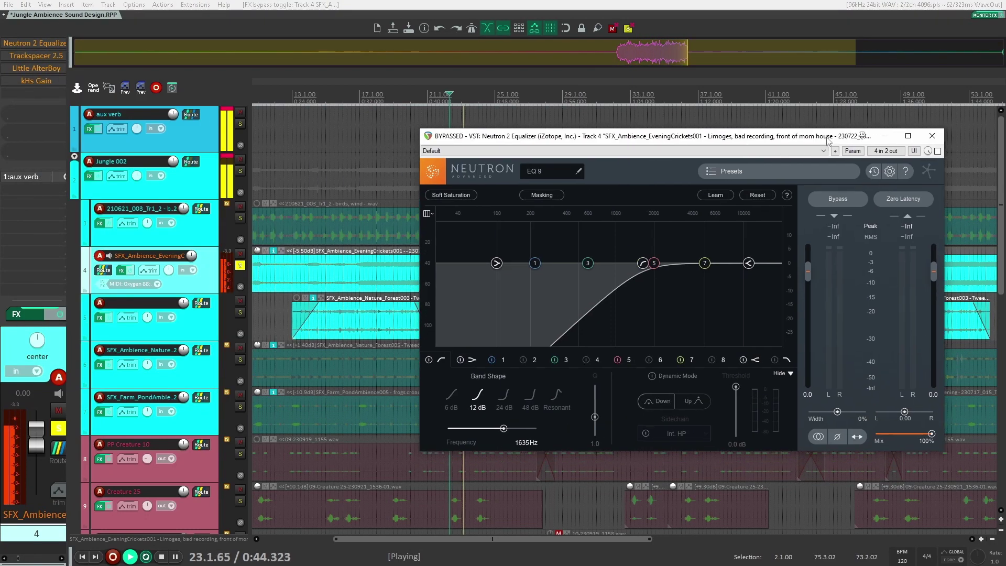
click(938, 151)
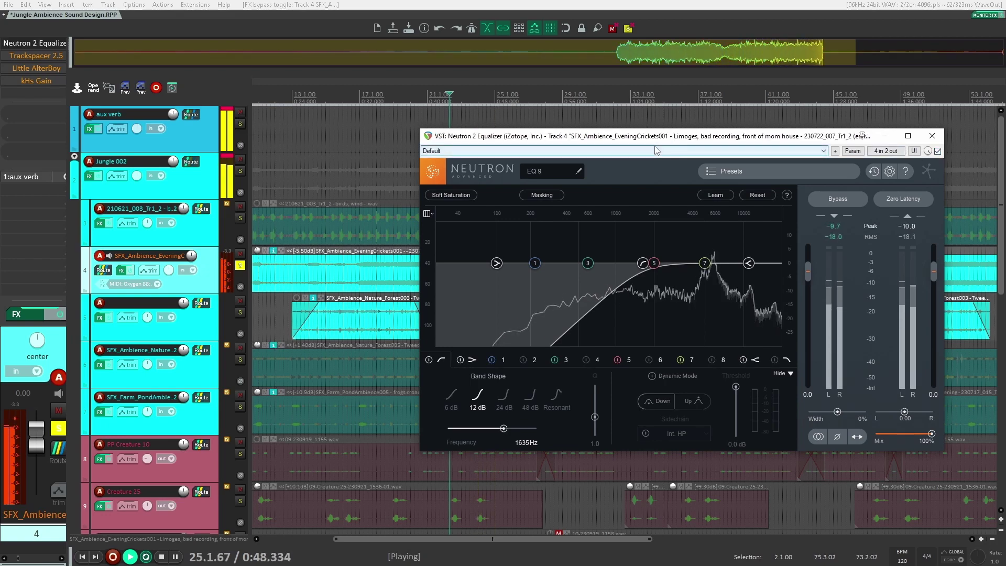
key(space)
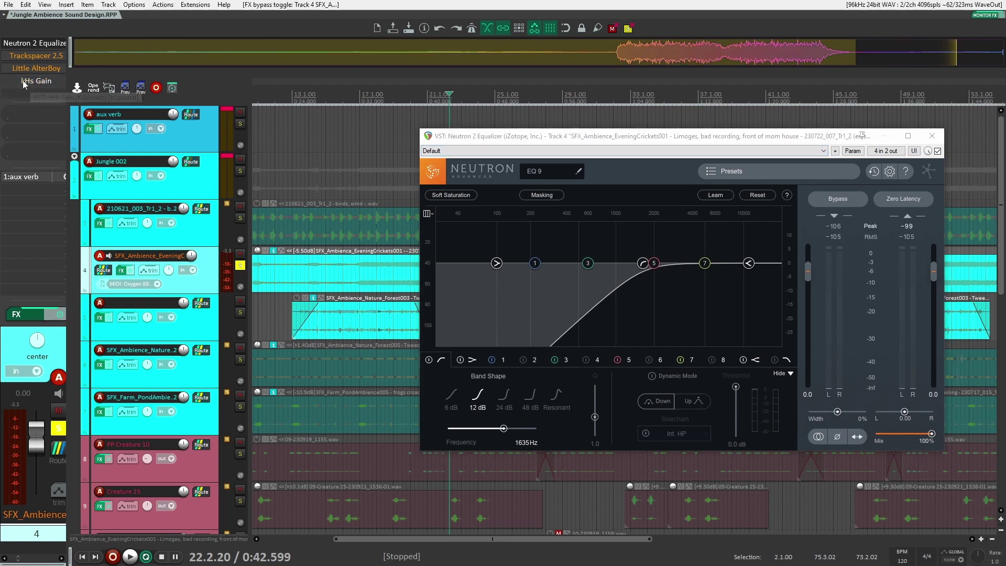
- Replay the crickets with kHs Gain active while comparing the sound with Neutron 2 Equalizer bypassed and enabled
key(space)
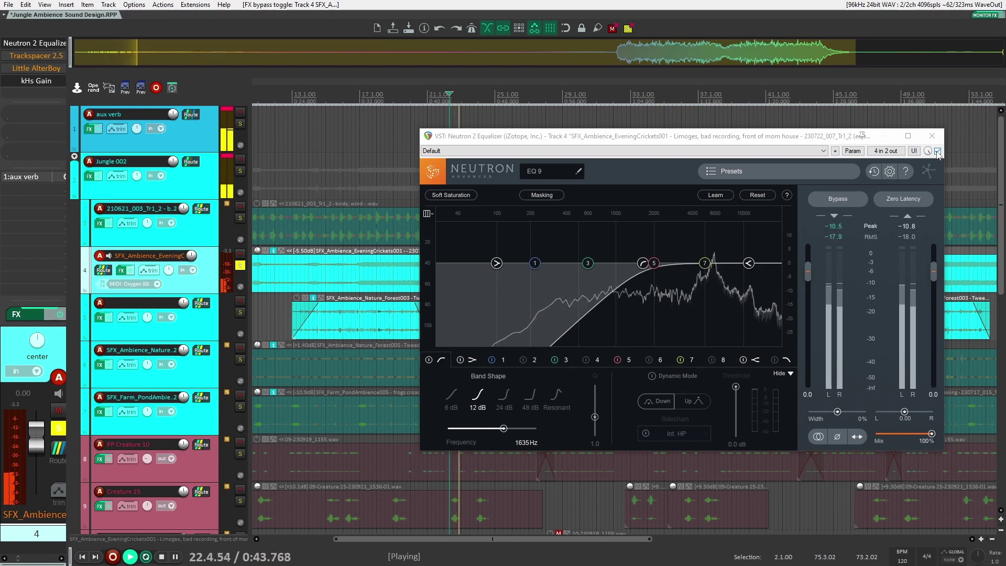
click(937, 151)
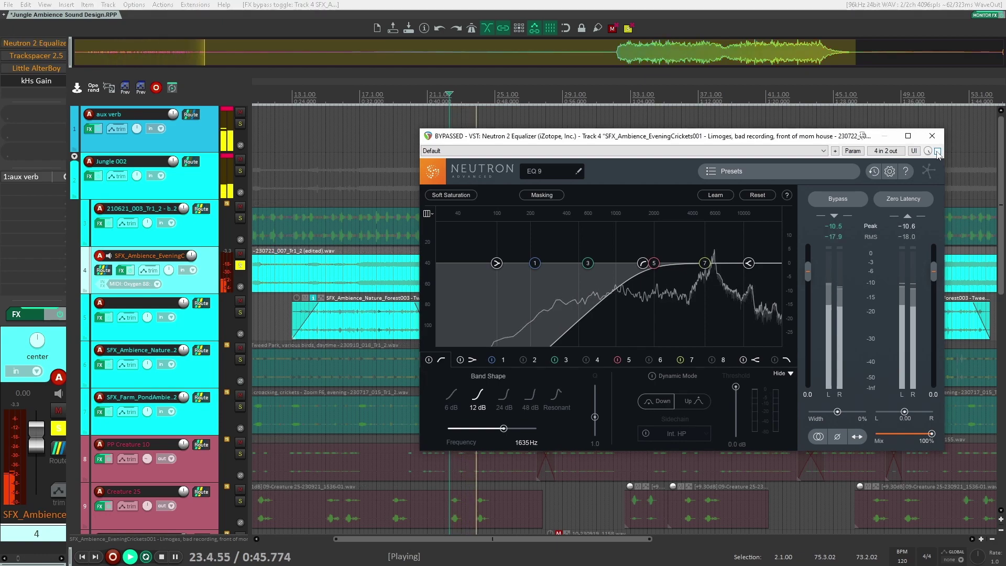
click(937, 151)
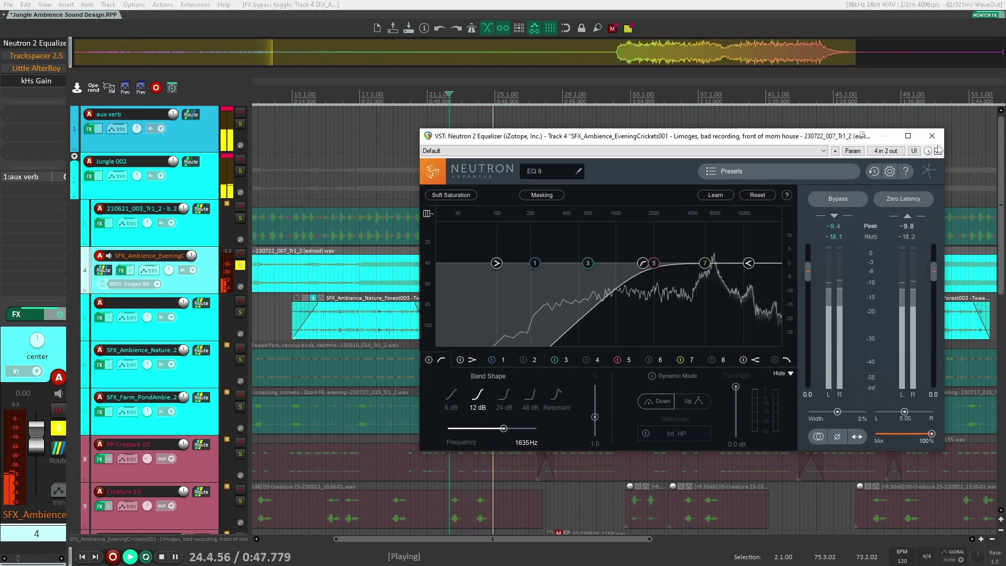
key(space)
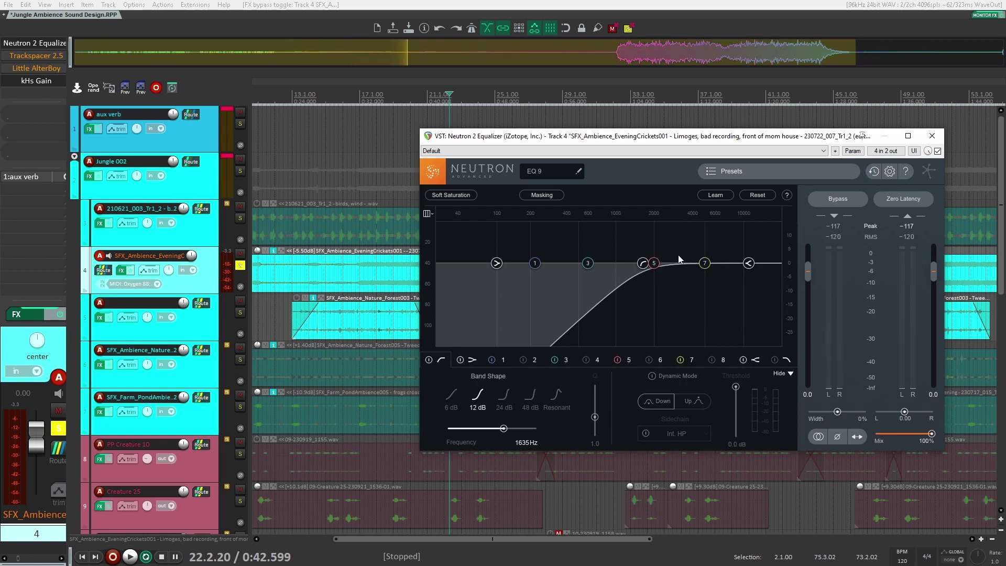
- Re-enable Trackspacer 2.5 on the evening crickets track and compare its item with the SFX_Ambience_Nature_Forest003 item on the track below
shift+click(32, 58)
drag(534, 137, 656, 127)
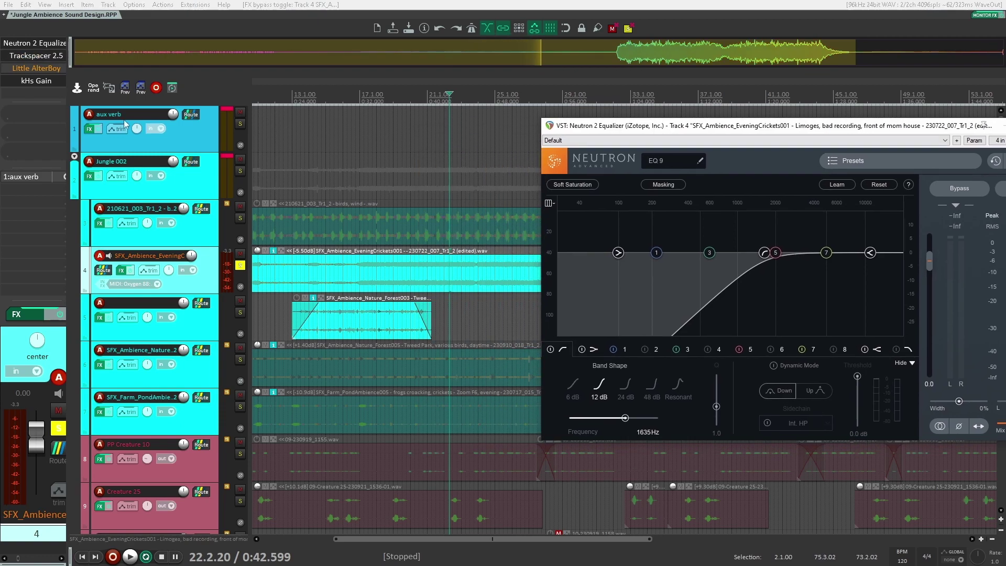
click(345, 324)
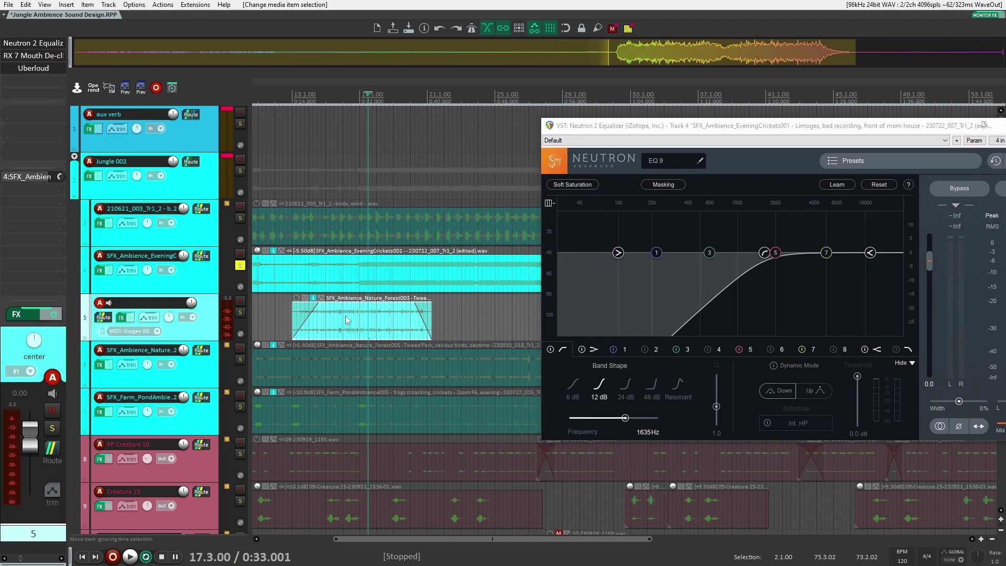
click(455, 315)
click(399, 311)
click(390, 280)
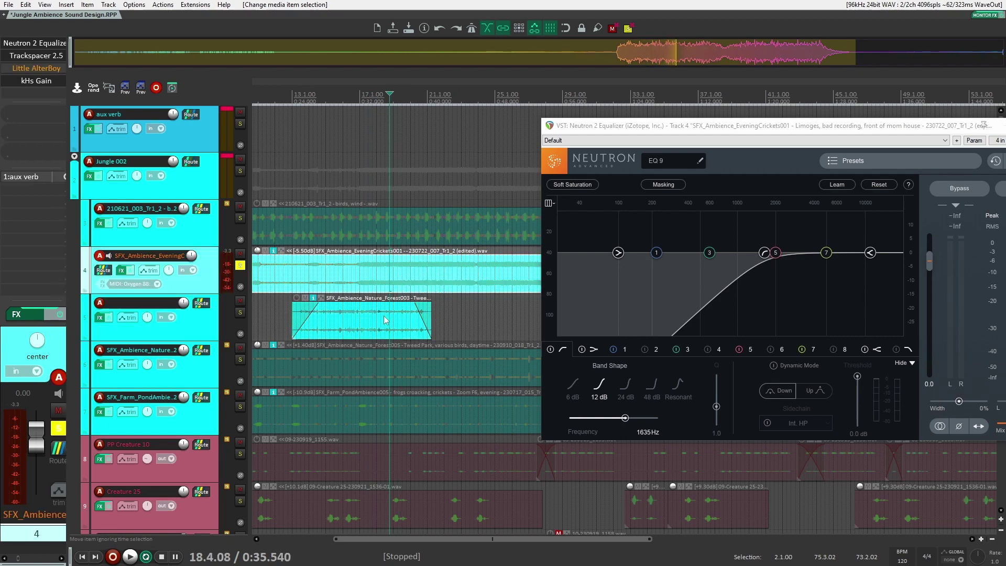
click(384, 313)
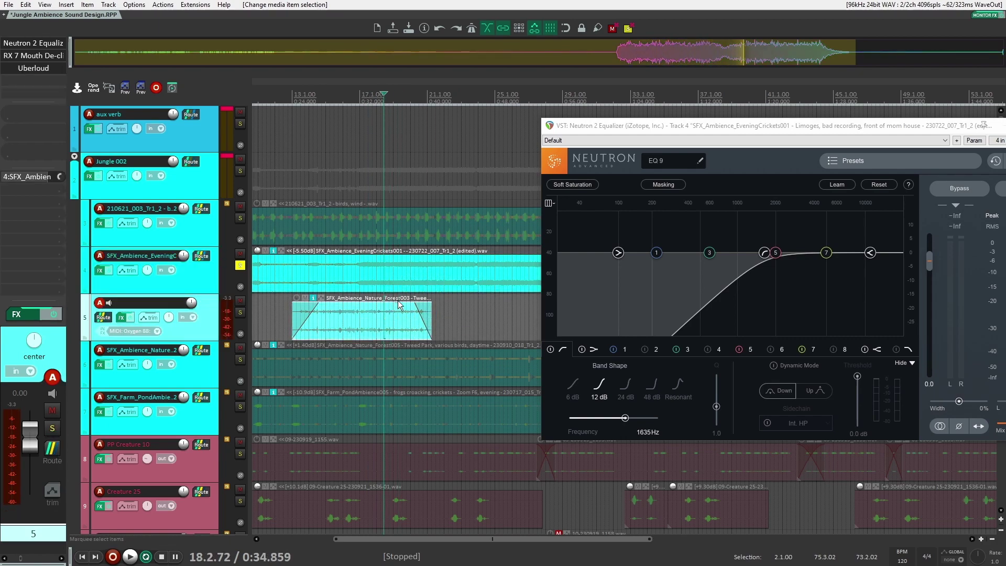
click(383, 277)
- Re-enable Little AlterBoy on the evening crickets track, check its formant setting, close its window, and place the edit cursor at 23.1.67
shift+click(35, 70)
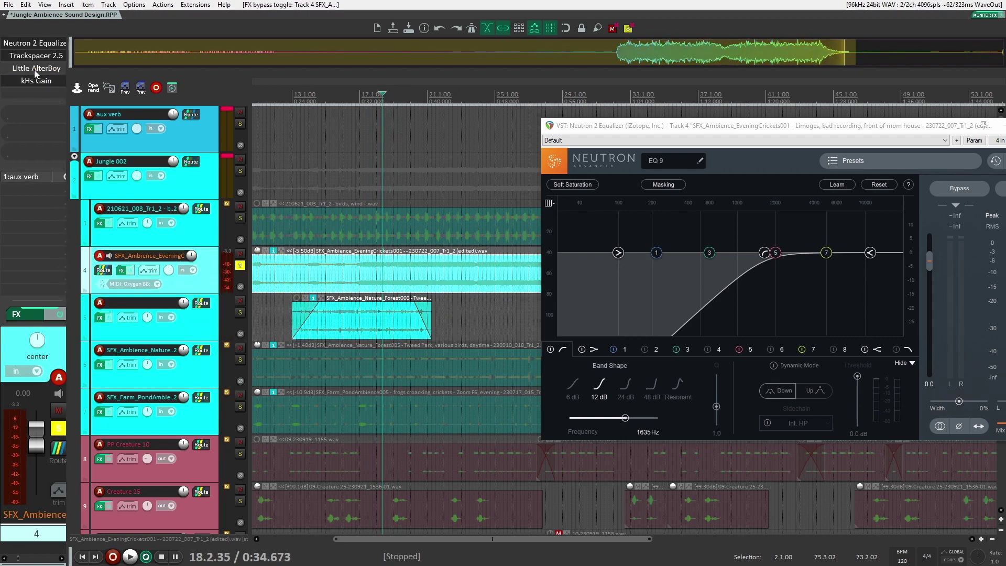
click(35, 71)
drag(257, 46, 358, 115)
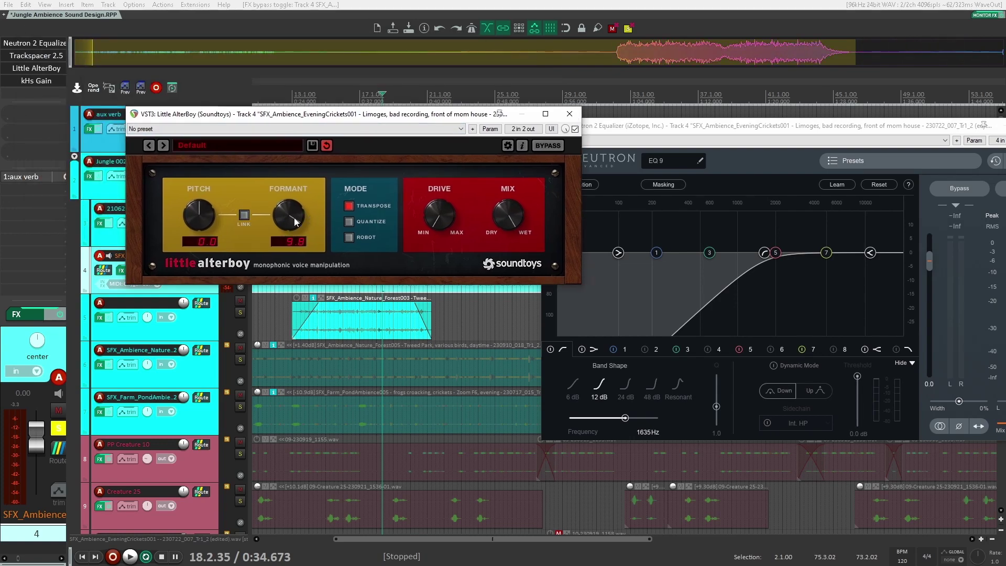
click(568, 115)
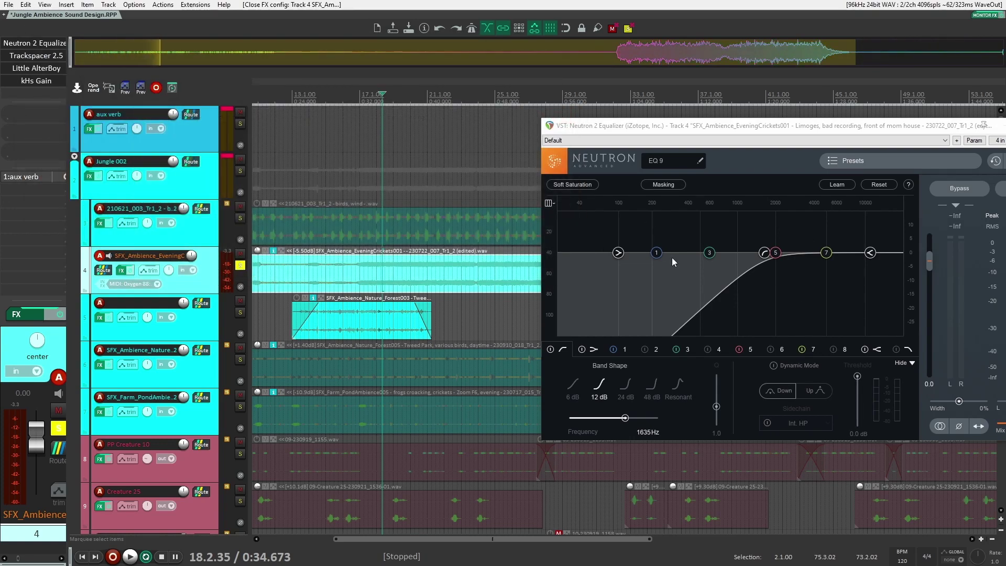
click(465, 183)
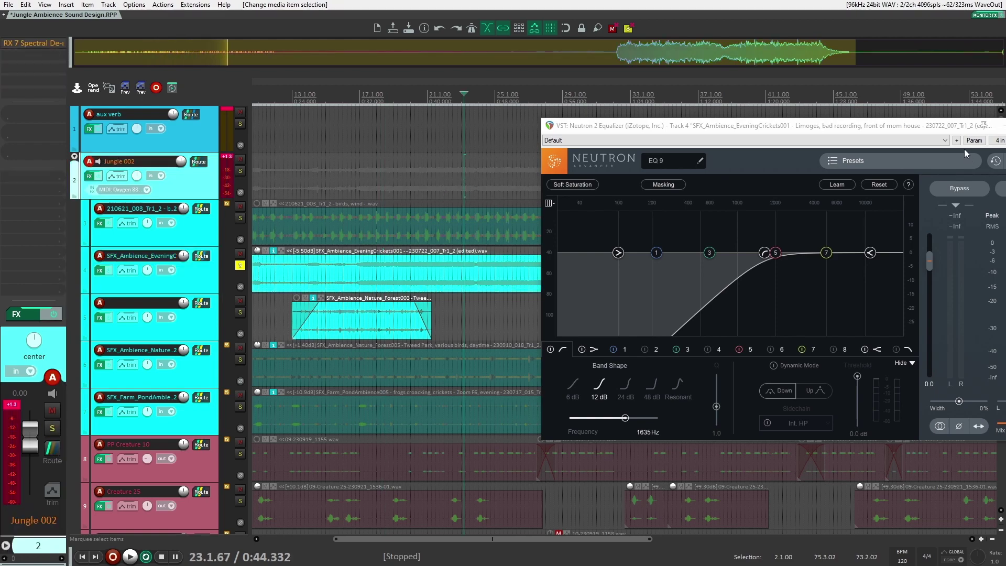
- Close the Neutron 2 Equalizer window and replay the evening crickets while comparing the sound with Little AlterBoy bypassed and enabled
drag(939, 126, 813, 131)
click(943, 126)
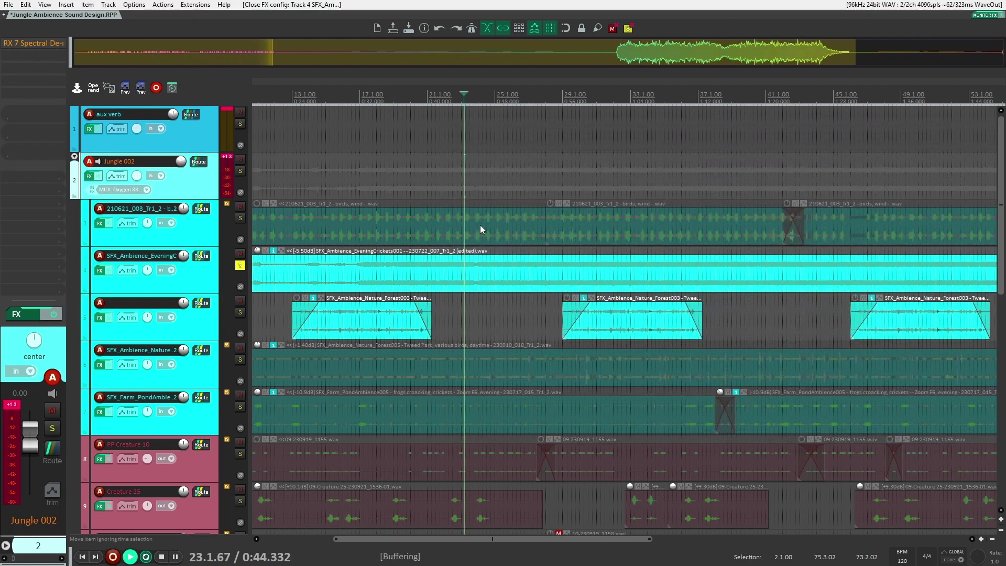
click(189, 285)
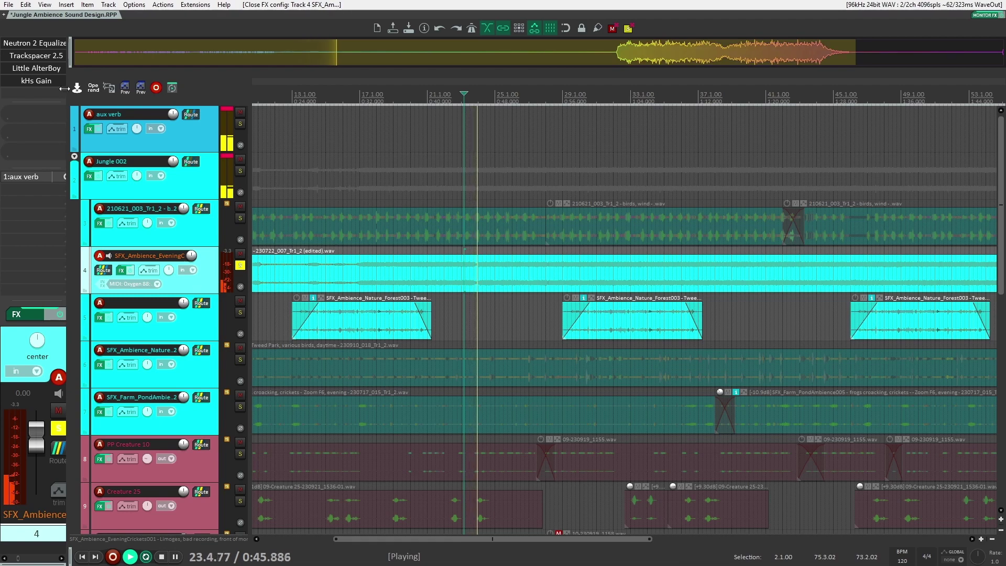
ctrl+click(49, 69)
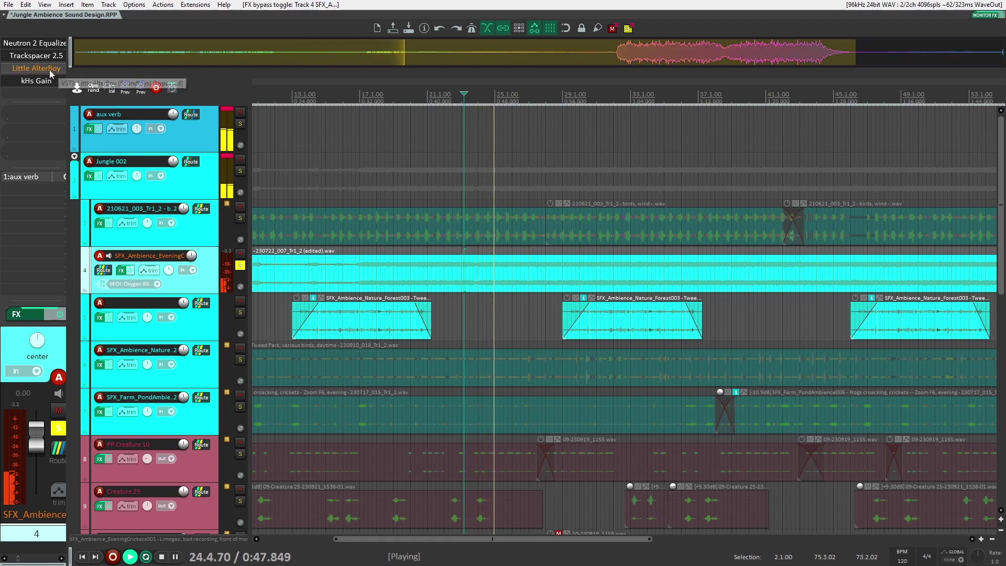
ctrl+click(50, 70)
key(space)
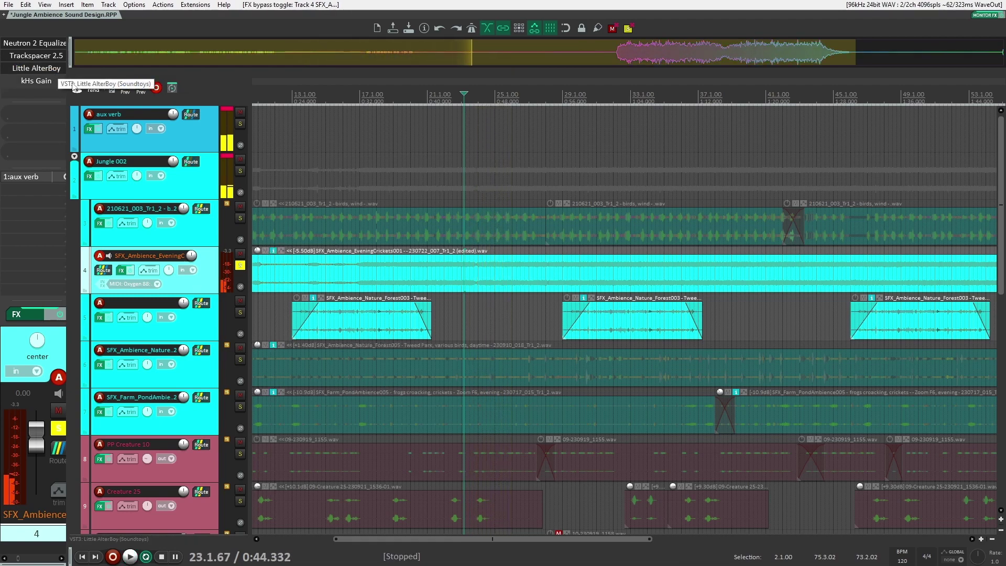
- Solo the birds, evening crickets and aux verb tracks together and play the mix from 21.4.59
key(ctrl+a)
ctrl+click(471, 271)
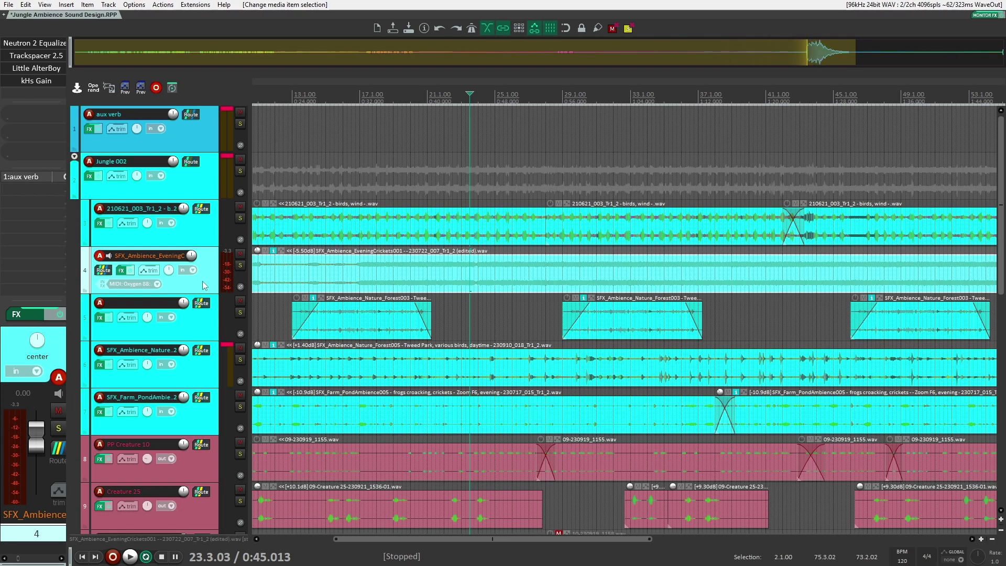
click(240, 265)
click(240, 218)
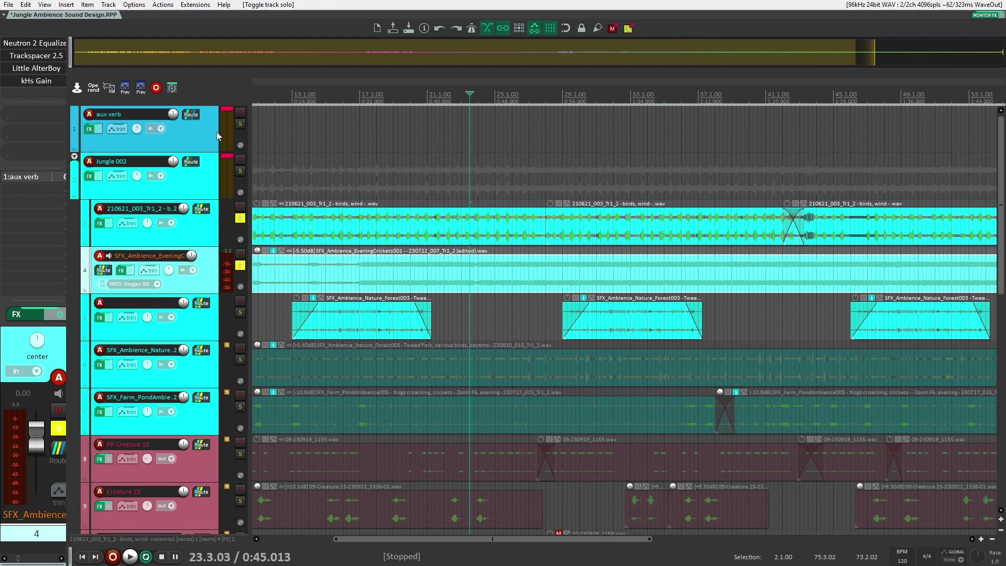
click(240, 124)
click(443, 190)
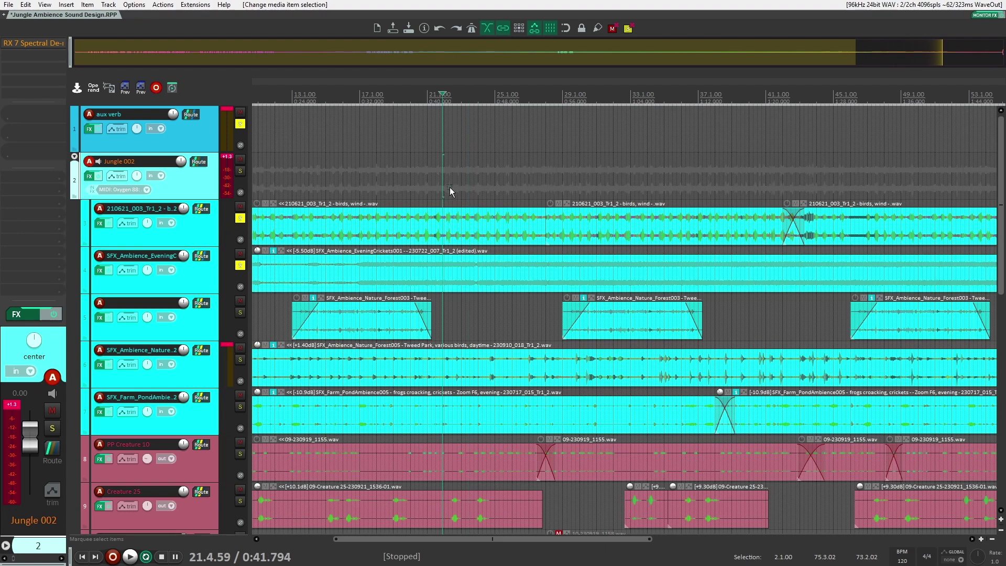
key(space)
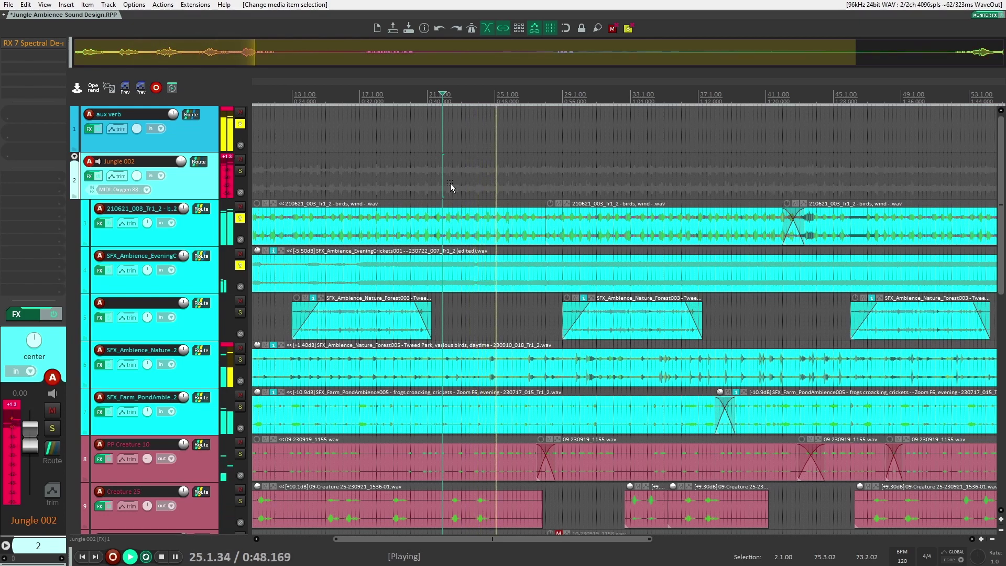
key(space)
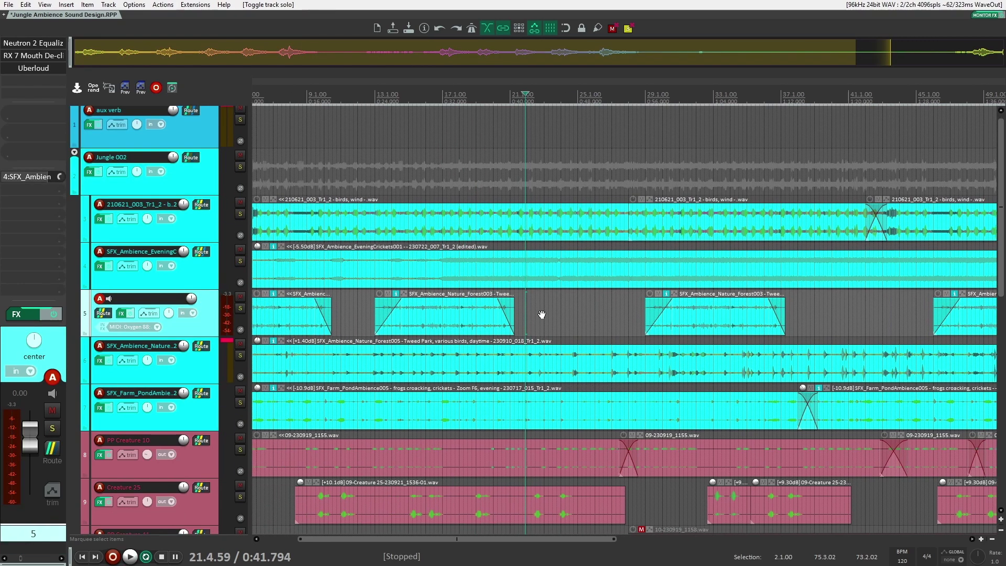
- Audition the SFX_Ambience_Nature_Forest003 track in solo from 15.4.07, stop playback, and turn its solo off
click(412, 172)
click(193, 325)
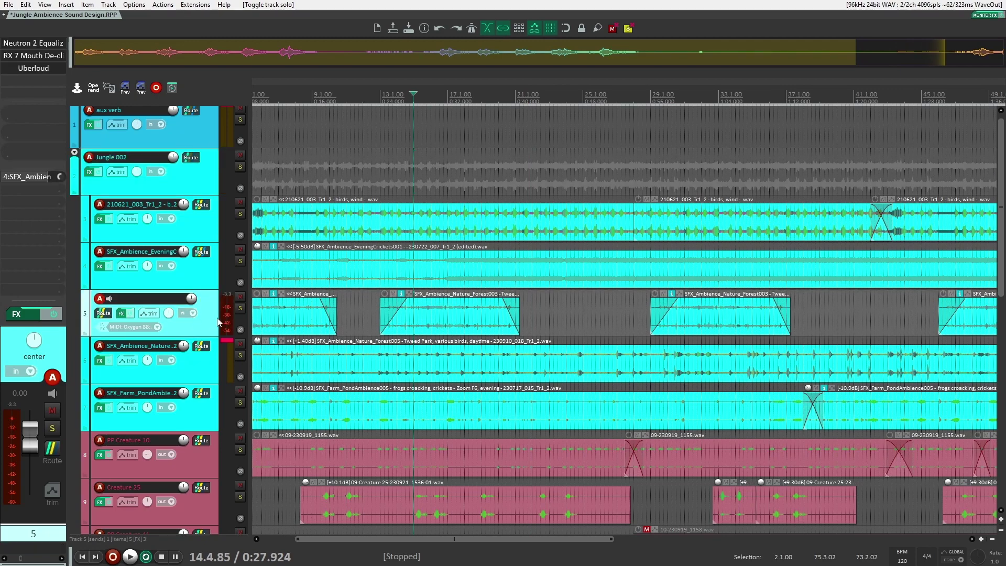
click(240, 309)
click(426, 181)
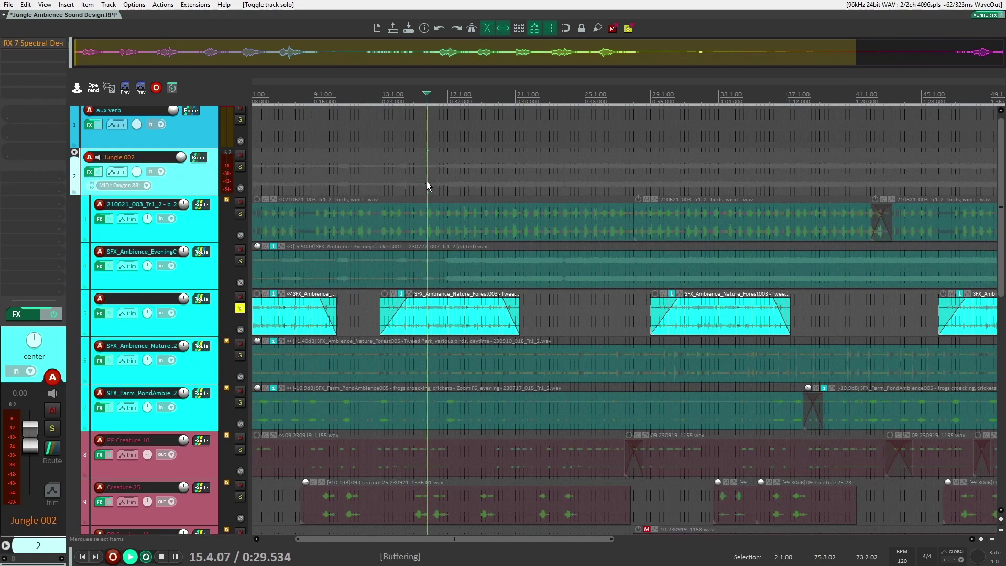
key(space)
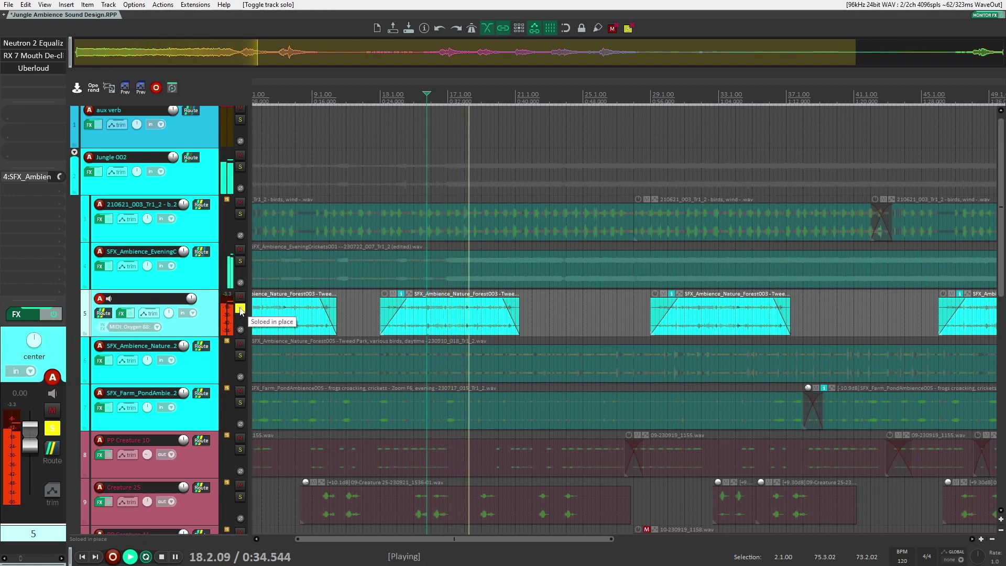
key(space)
click(239, 309)
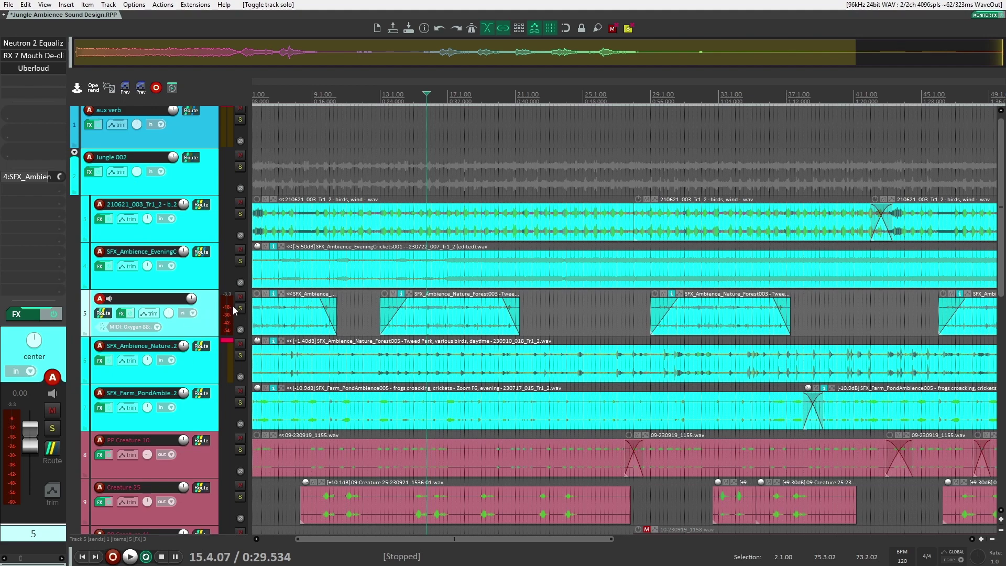
- Bypass all effects on the soloed Forest003 track, open its Neutron 2 Equalizer window, and play the dry sound from 15.1.10
key(f)
key(b)
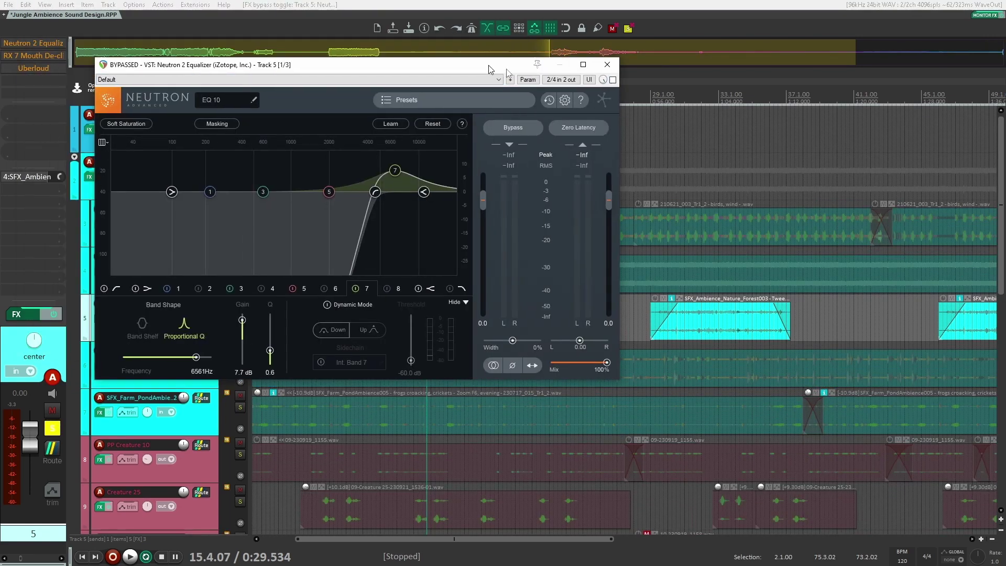
drag(490, 69, 822, 108)
click(413, 163)
key(space)
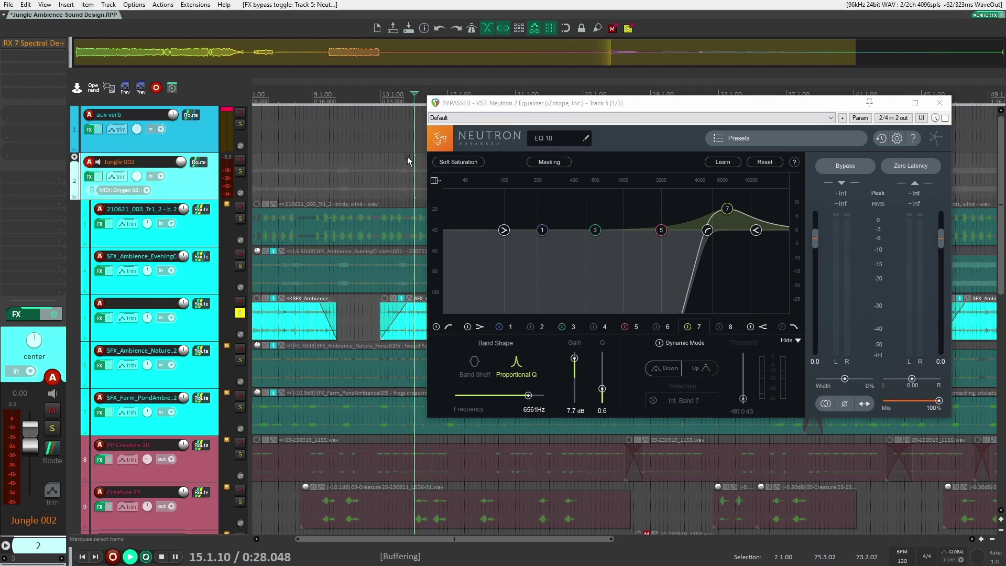
click(210, 326)
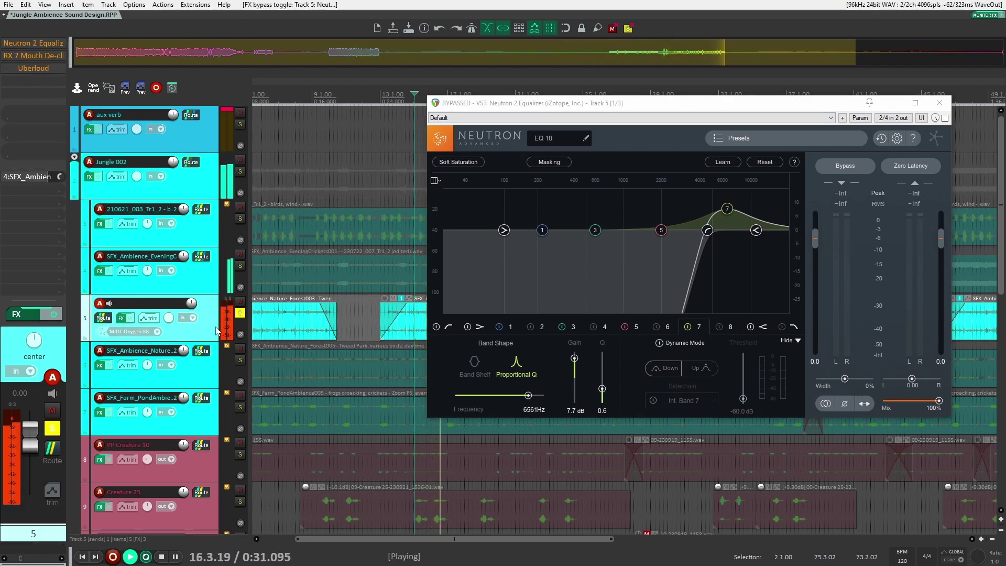
key(space)
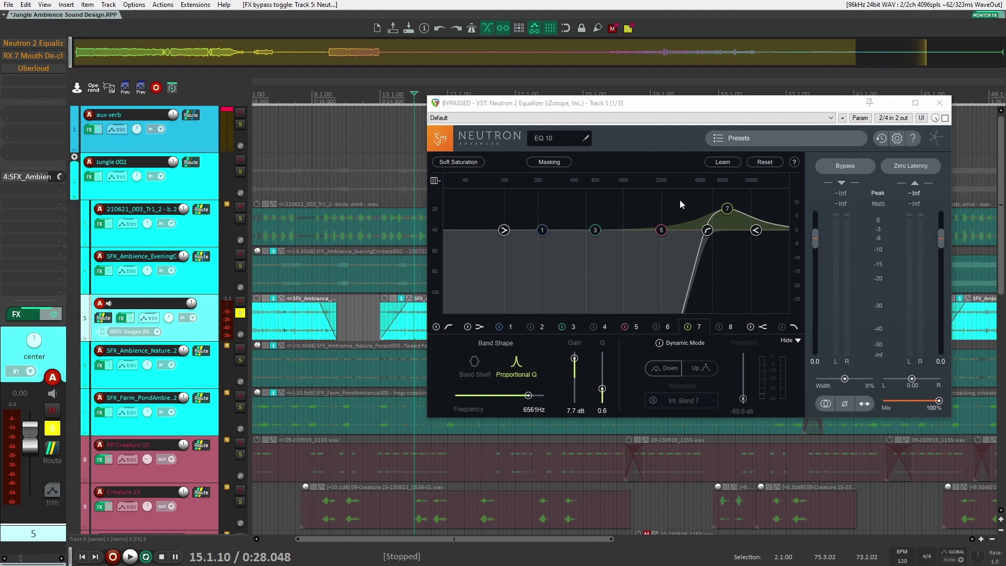
- Re-enable Neutron 2 Equalizer on the Forest003 track and play the filtered result
click(945, 118)
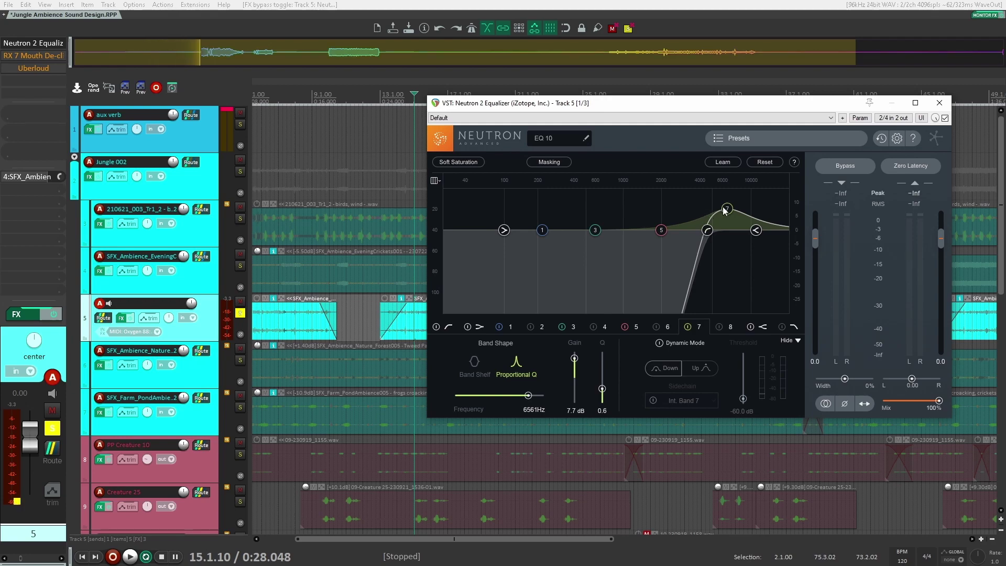
key(space)
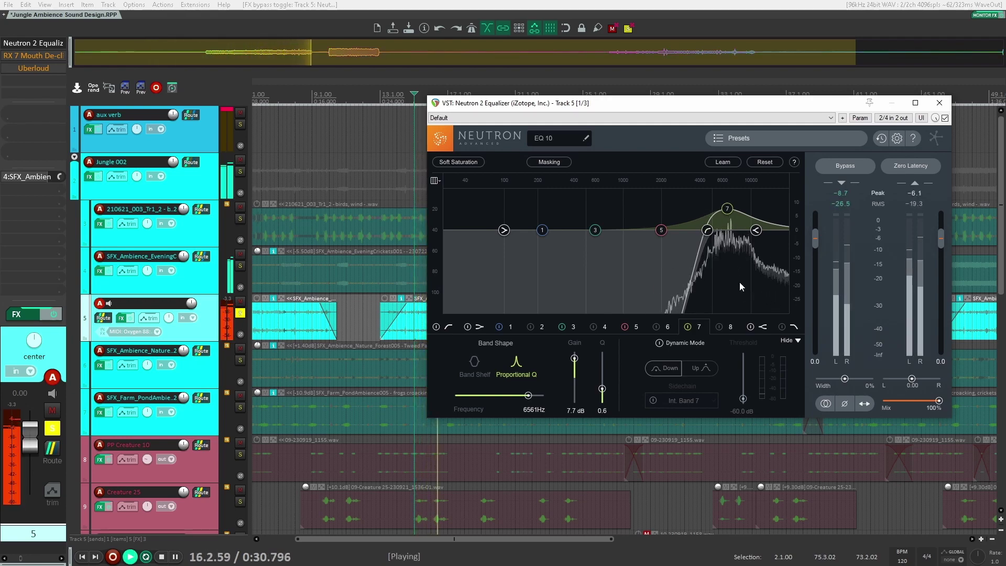
key(space)
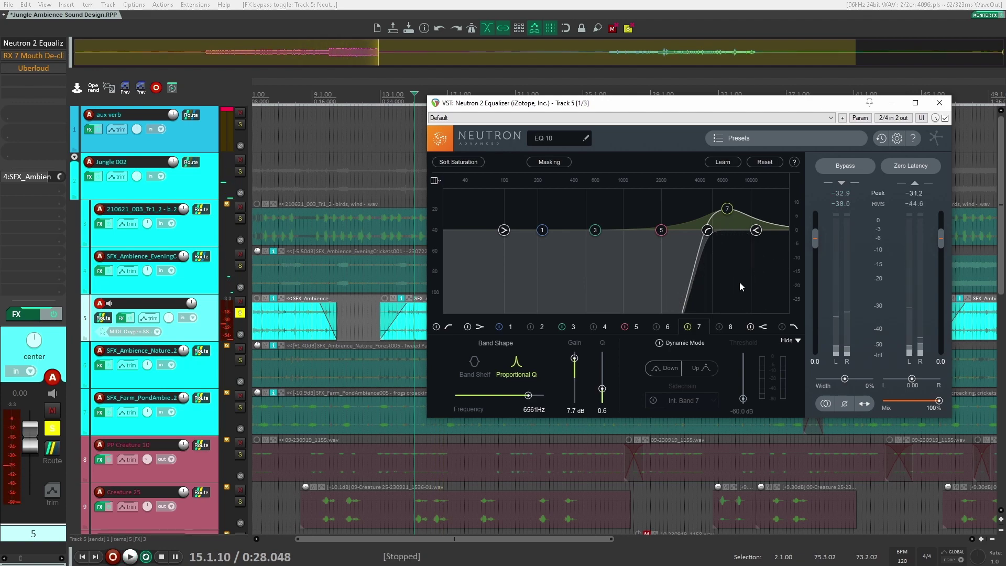
- Re-enable RX 7 Mouth De-click on the Forest003 track, play the result, and close the de-click window
click(33, 56)
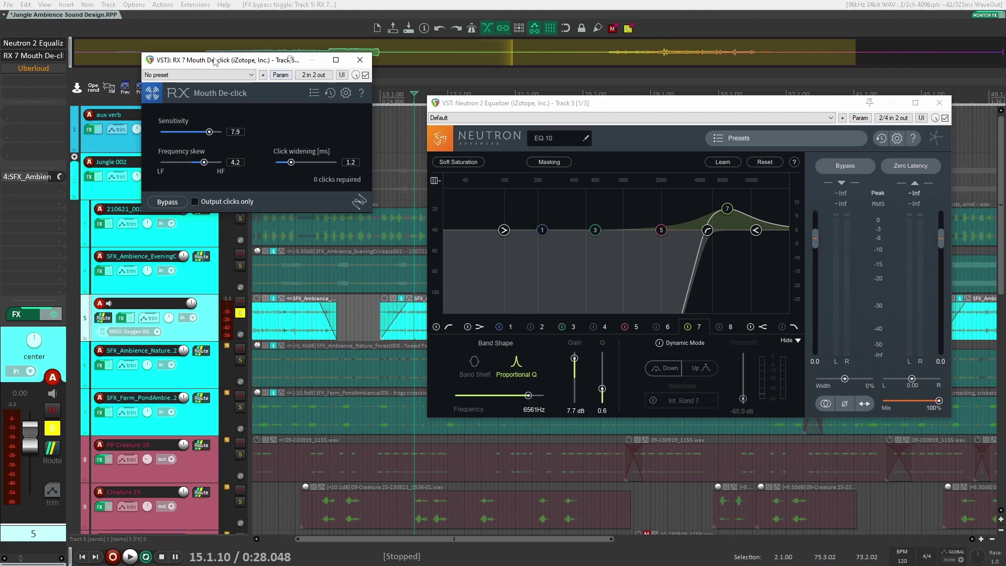
drag(214, 61, 307, 112)
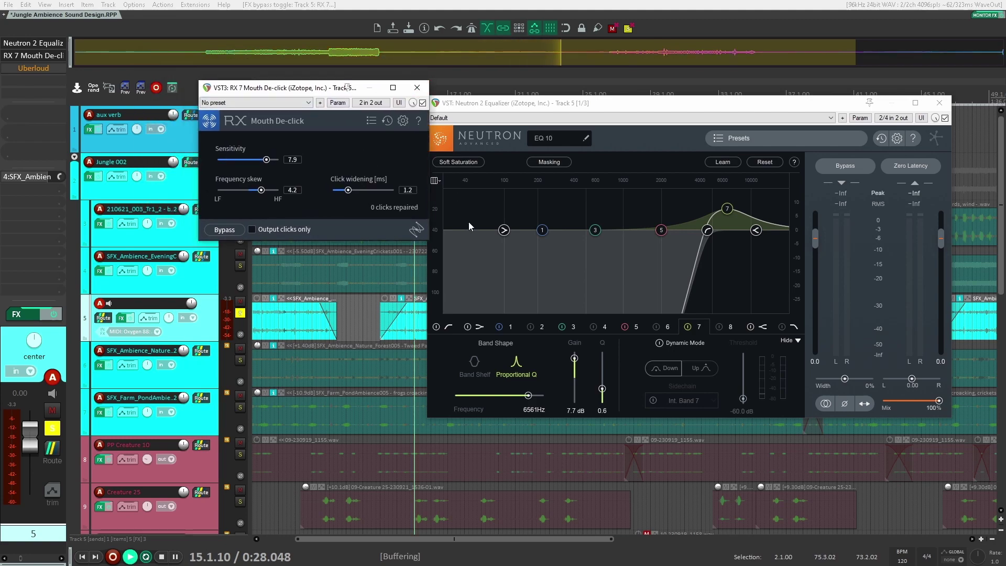
key(space)
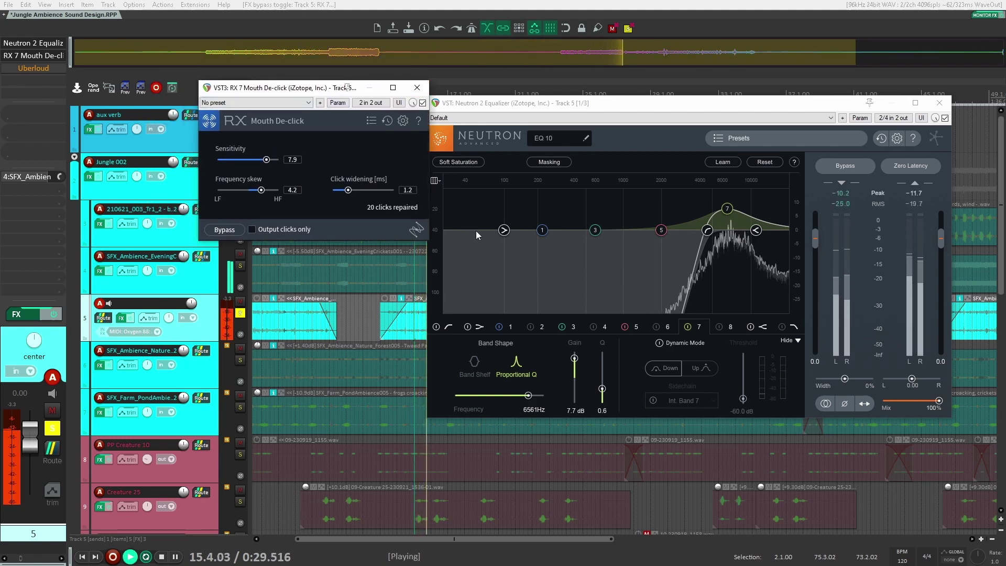
key(space)
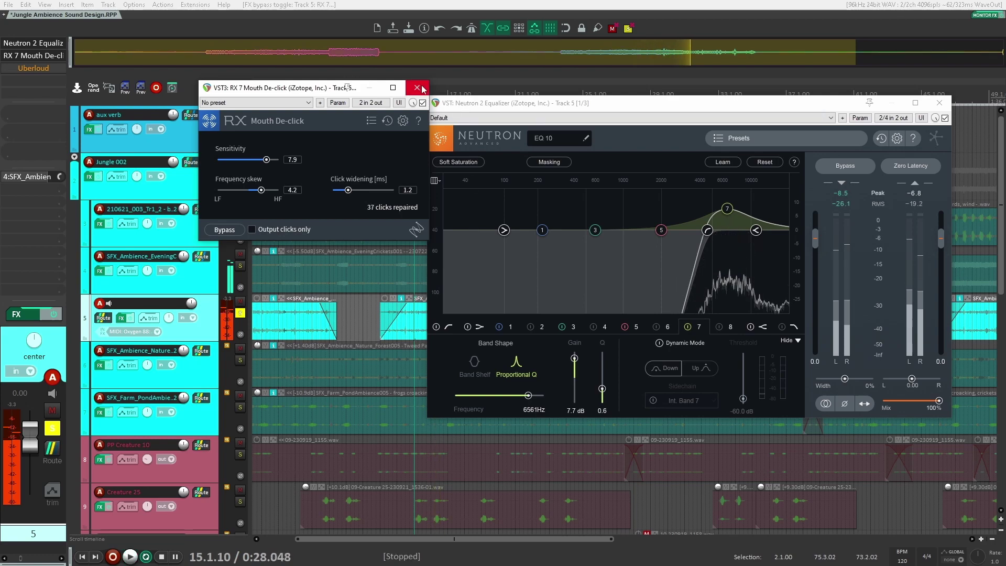
click(417, 88)
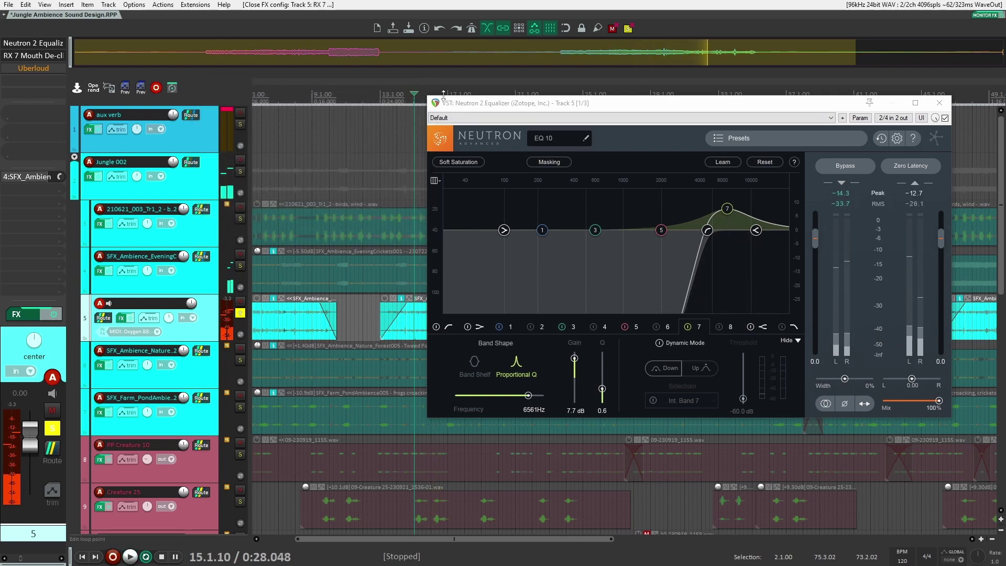
- Re-enable Uberloud on the Forest003 track, check its settings, and play the section with the full effect chain
click(30, 68)
key(space)
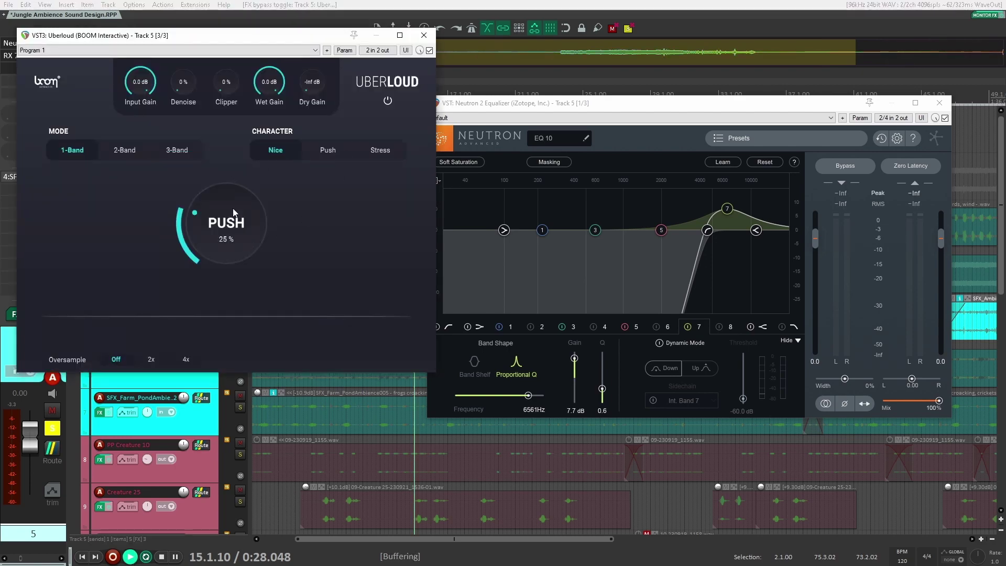
click(428, 38)
key(space)
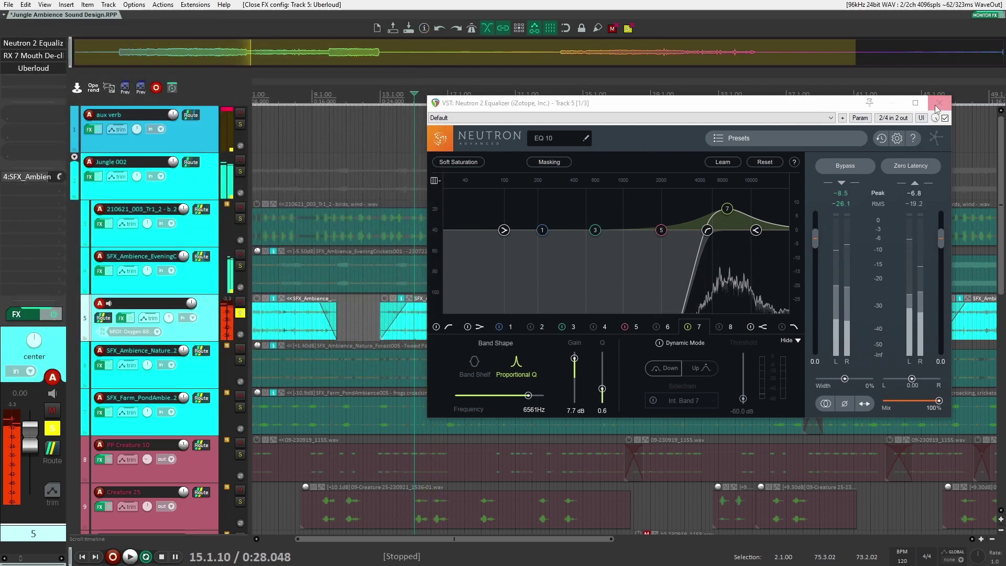
- Close the equalizer, review the Forest003 track's routing send to the evening crickets track, and turn its solo off
click(936, 105)
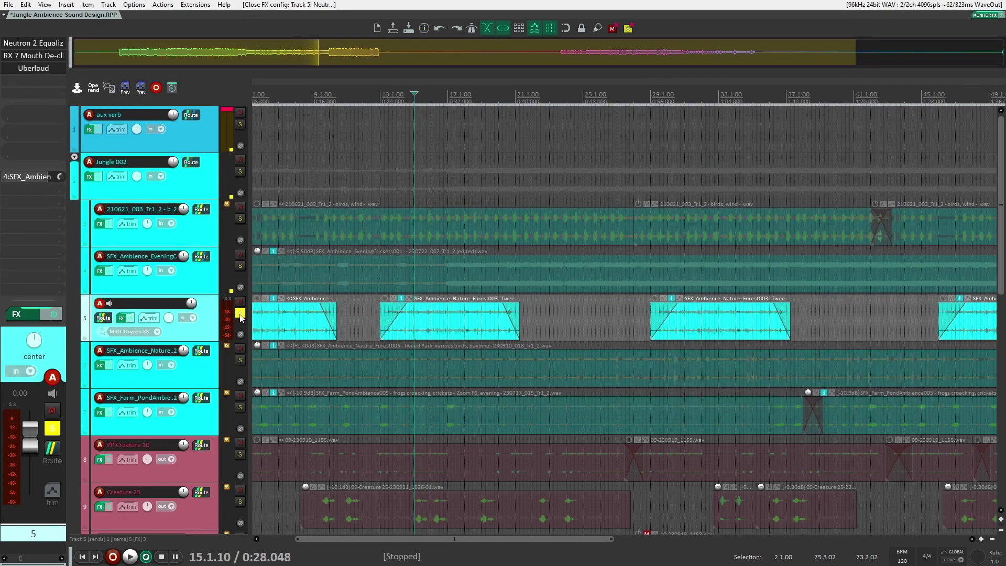
click(104, 319)
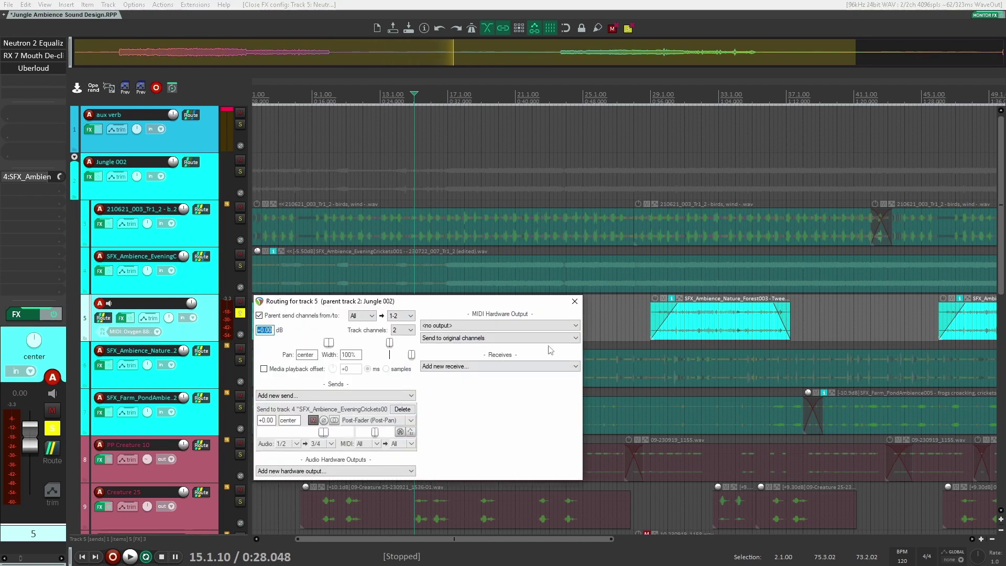
click(240, 314)
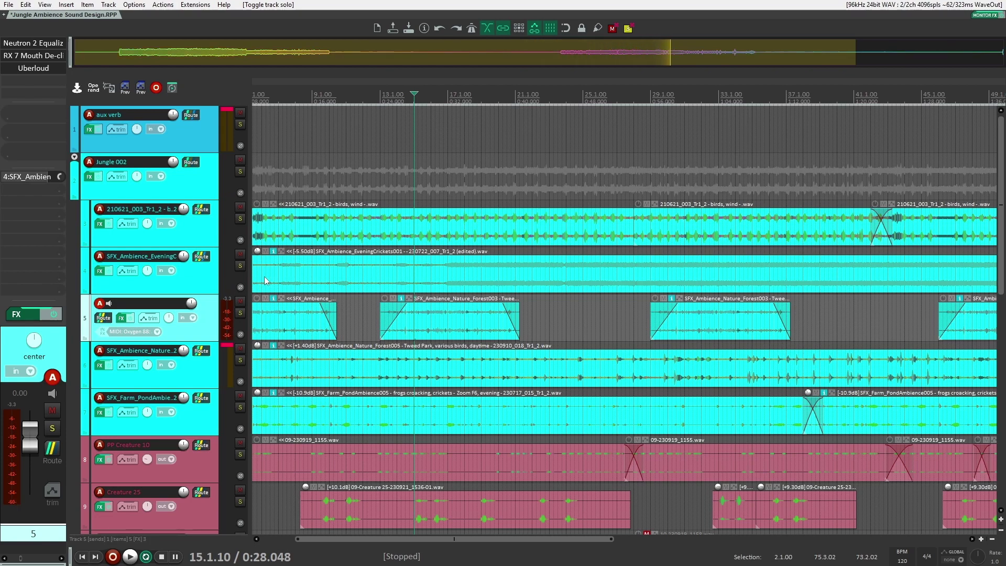
- Solo the birds, evening crickets, Forest003 and aux verb tracks together and play the combined layers
click(240, 219)
click(240, 266)
click(240, 313)
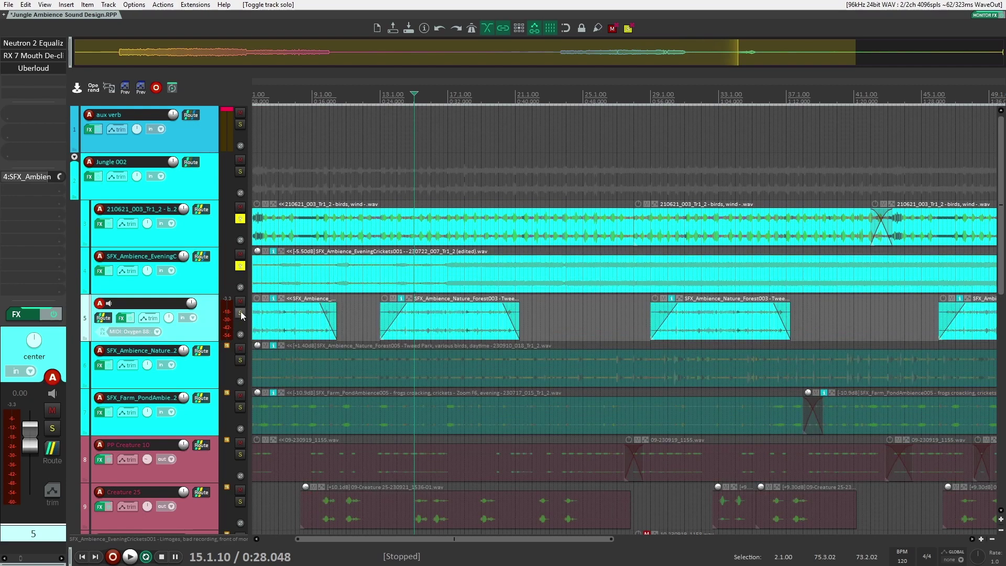
click(240, 124)
key(space)
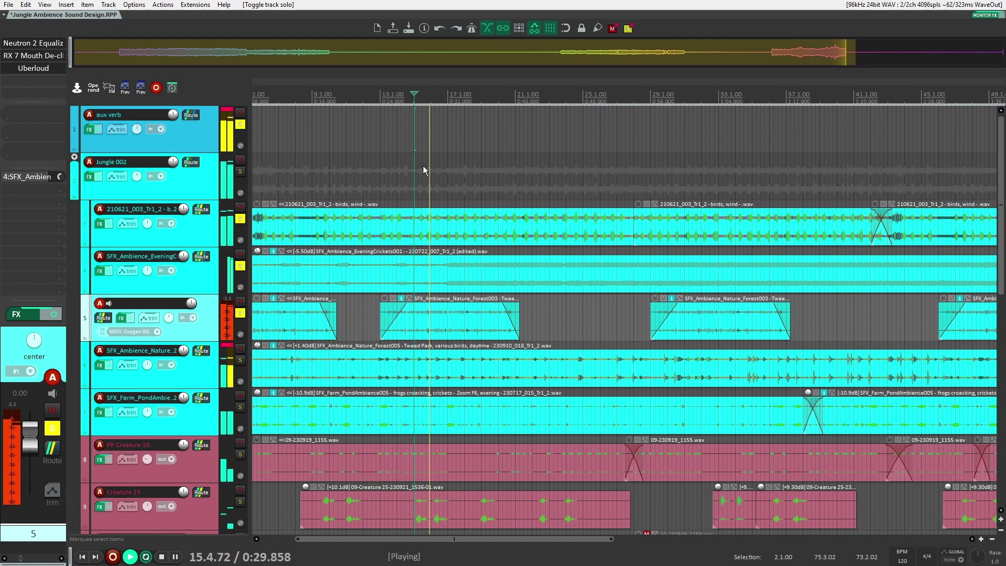
click(499, 175)
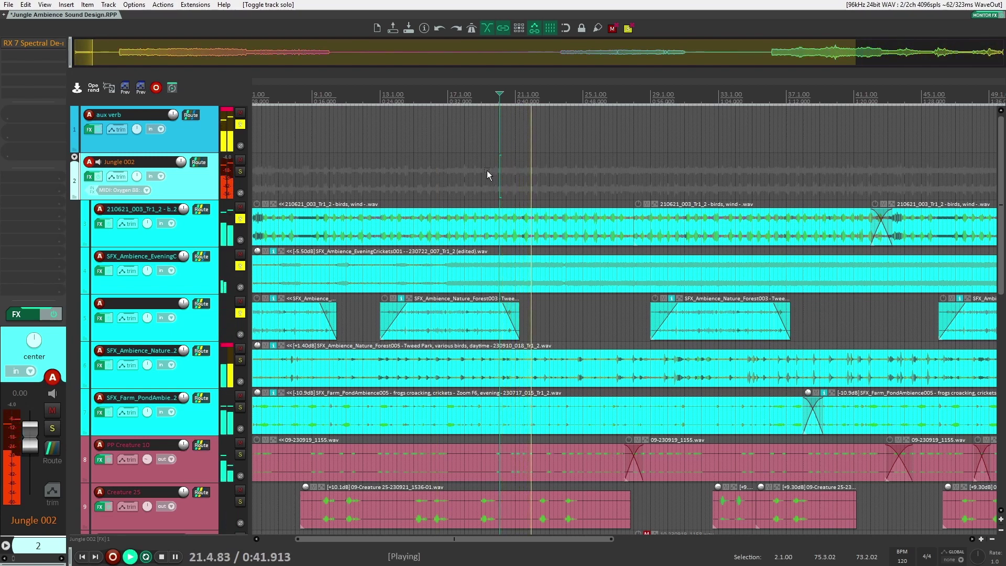
key(space)
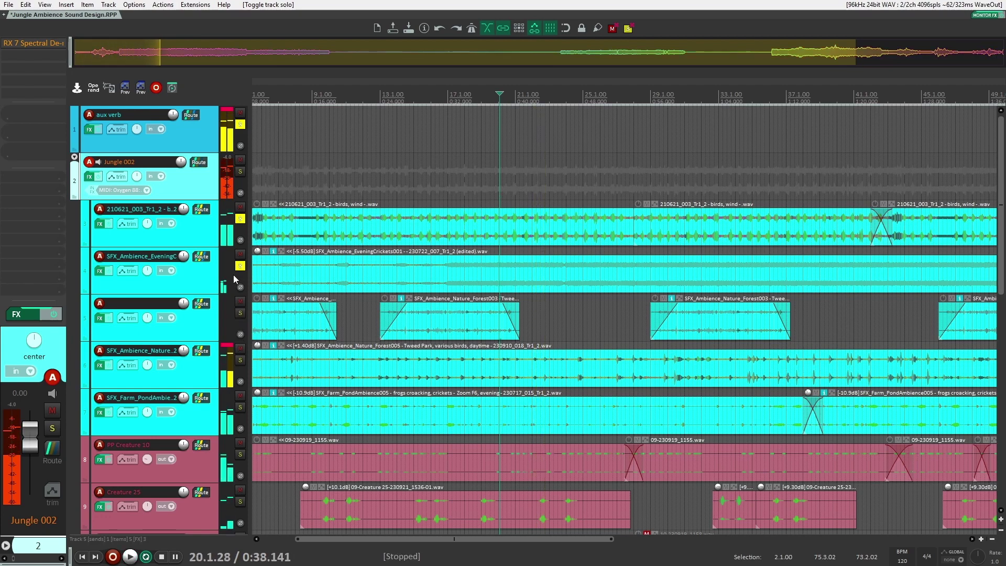
- Solo only the SFX_Ambience_Nature_Forest005 Tweed Park birds track and select it
ctrl+click(240, 360)
click(195, 377)
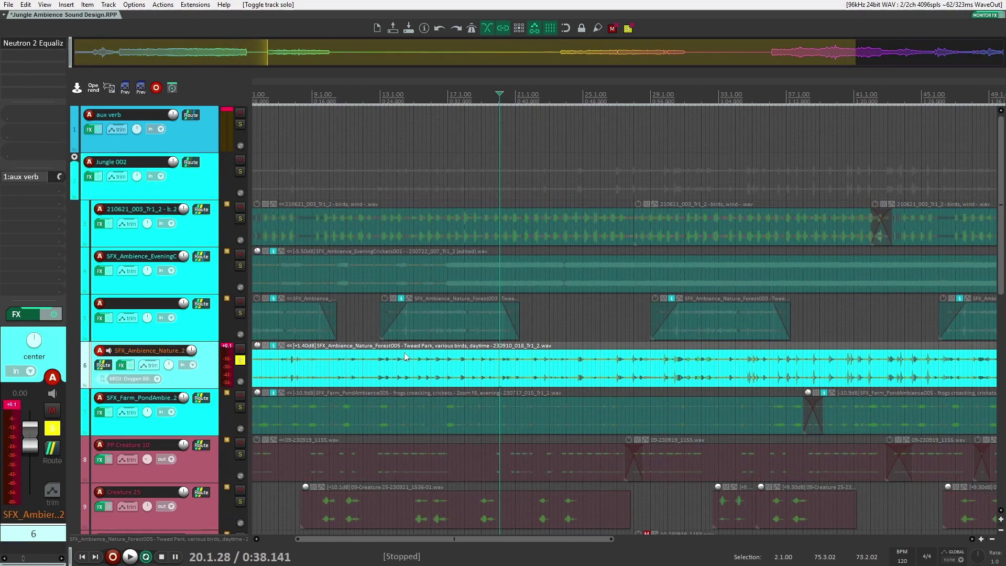
- Play the soloed Forest005 Tweed Park birds track, then open its Neutron 2 Equalizer, review the curve and close it
key(space)
scroll(529, 252, down, 2)
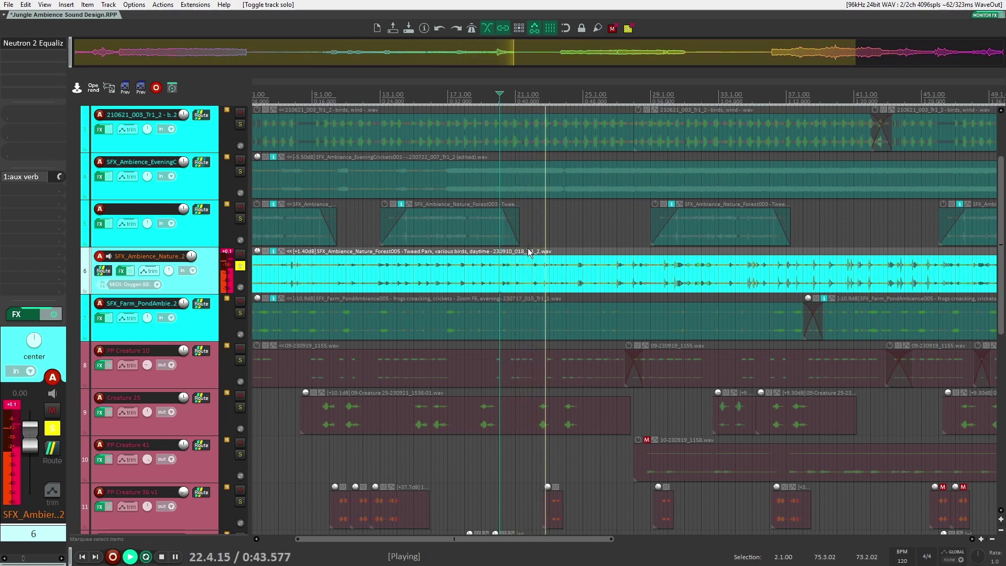
key(space)
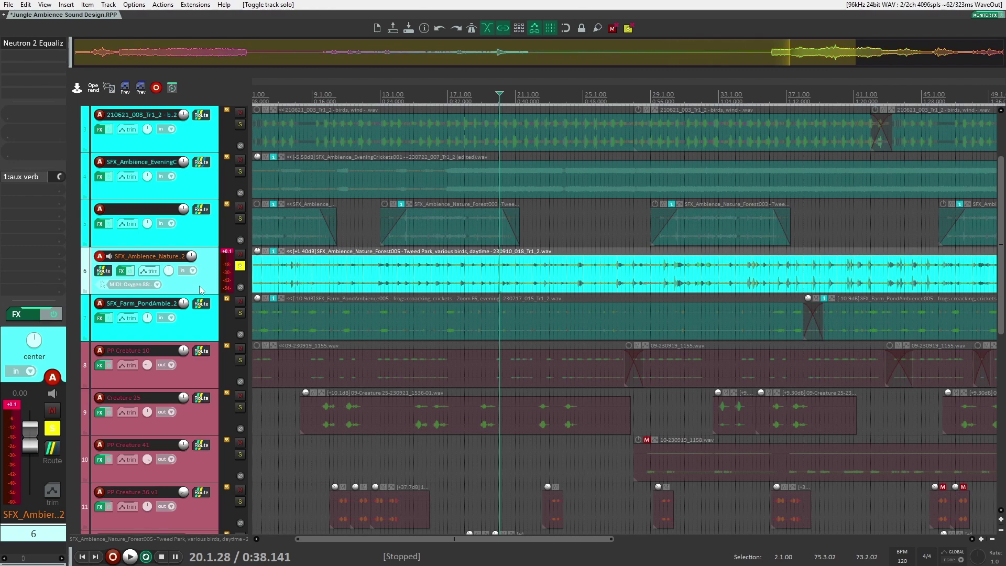
scroll(203, 315, up, 1)
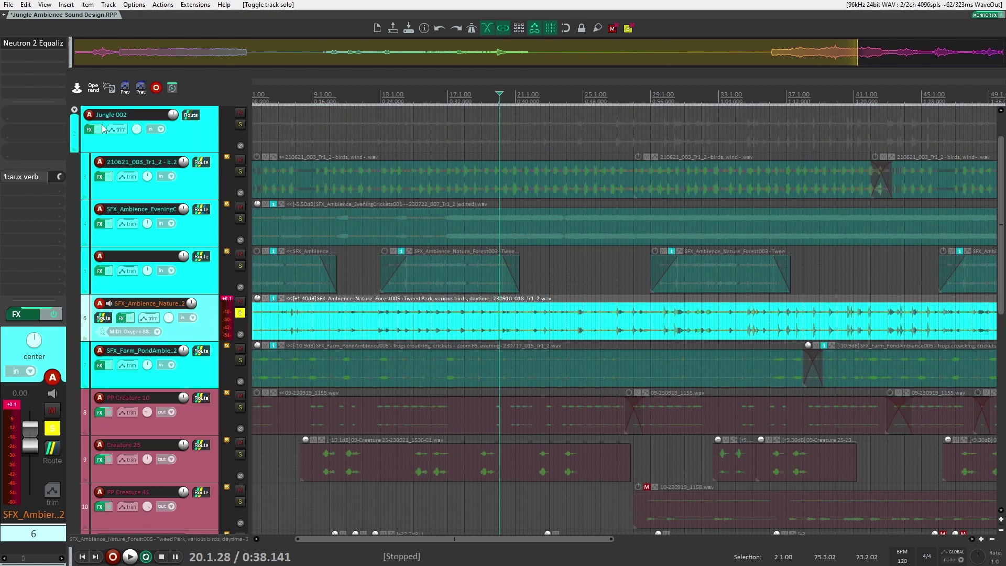
click(32, 43)
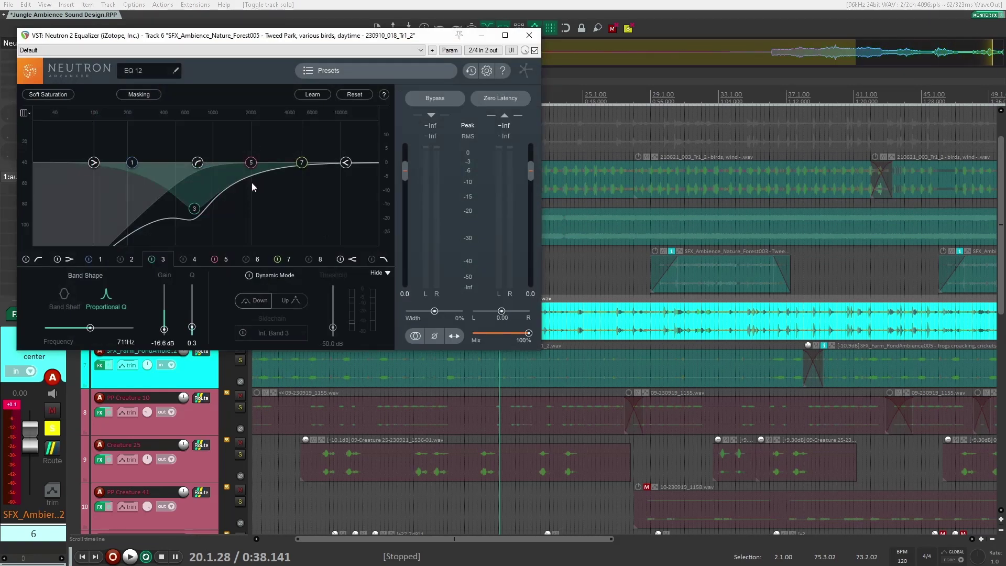
click(529, 35)
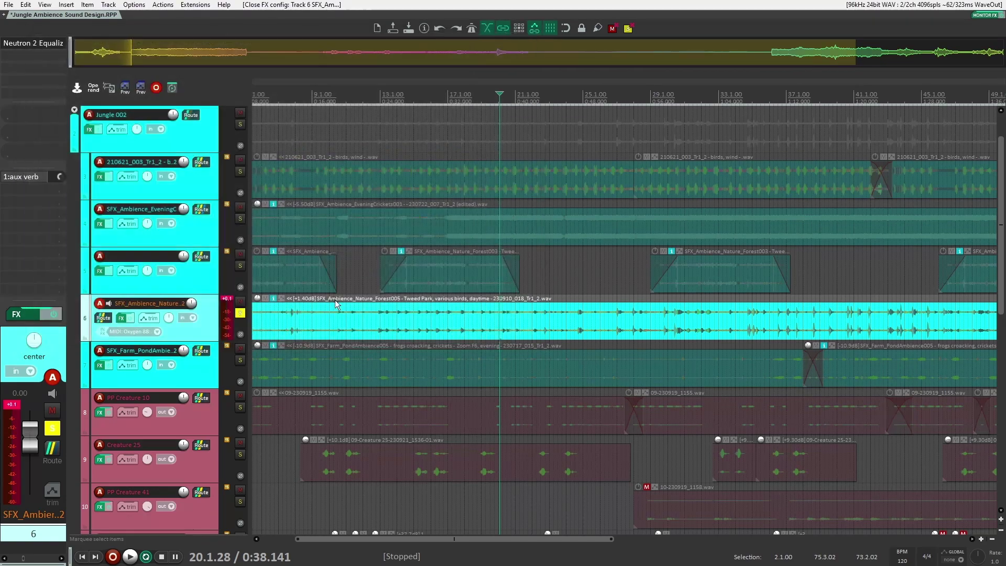
- Solo only the SFX_Farm_PondAmbience005 frogs and crickets track and play it from around bar 12
shift+click(233, 364)
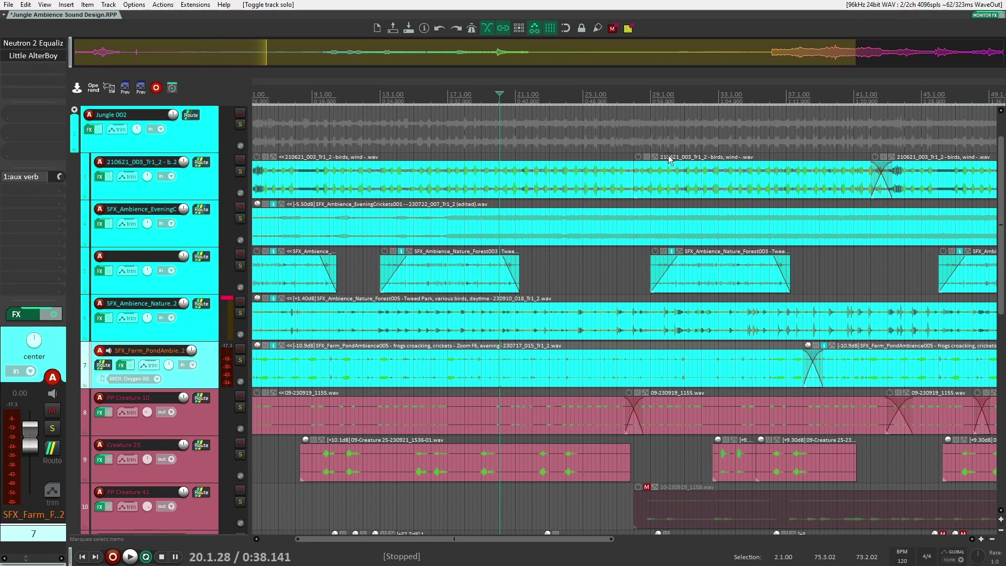
click(239, 360)
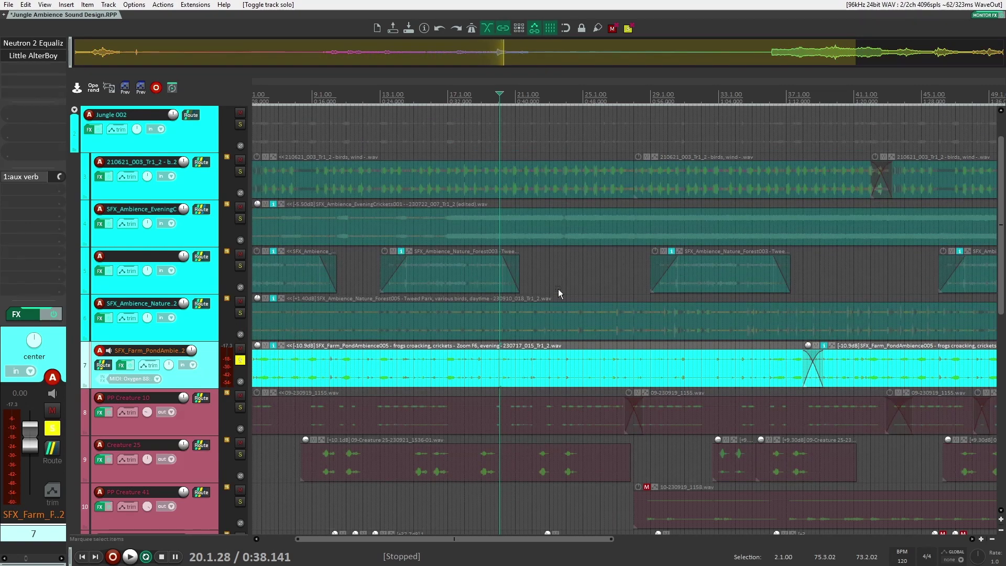
click(378, 283)
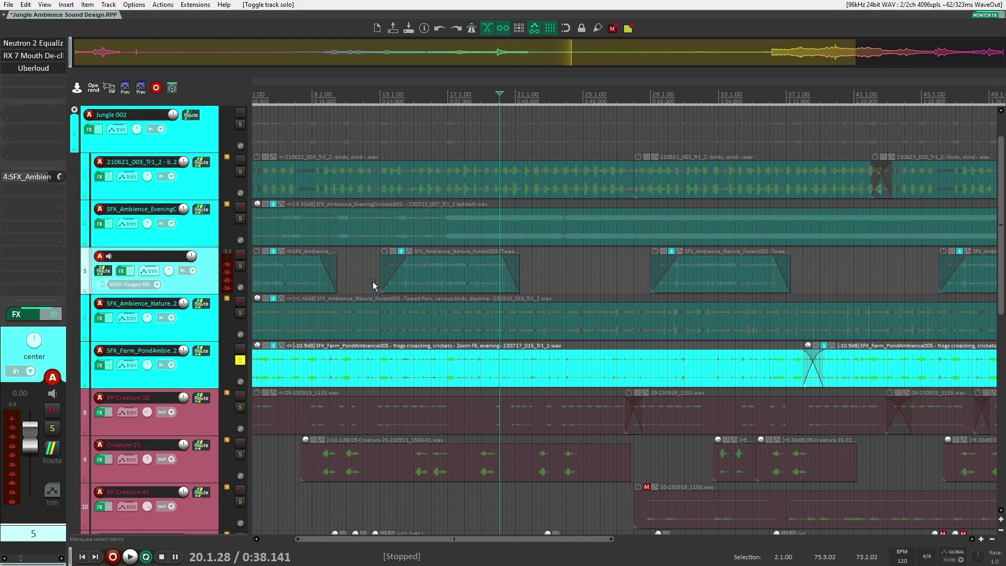
key(space)
click(217, 367)
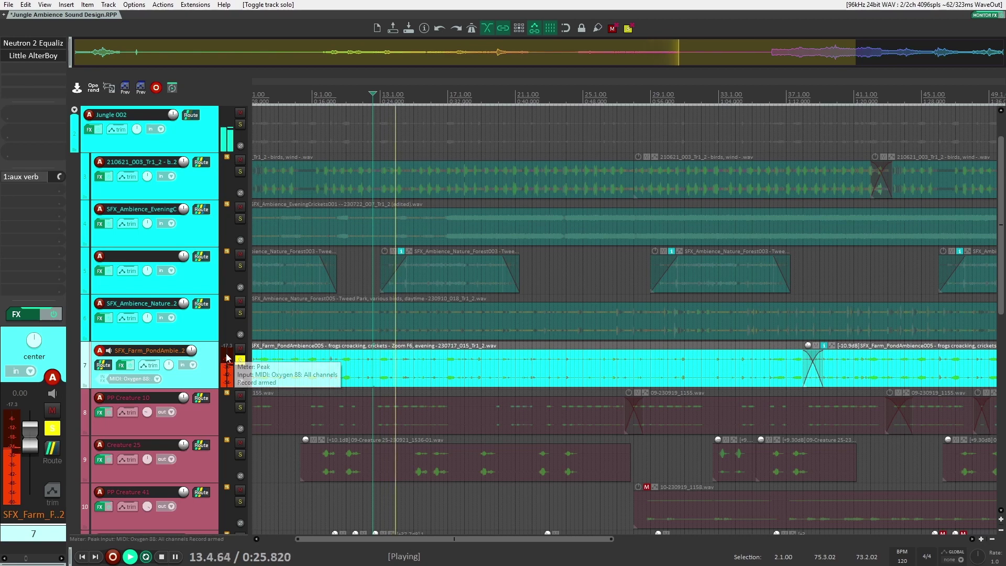
key(space)
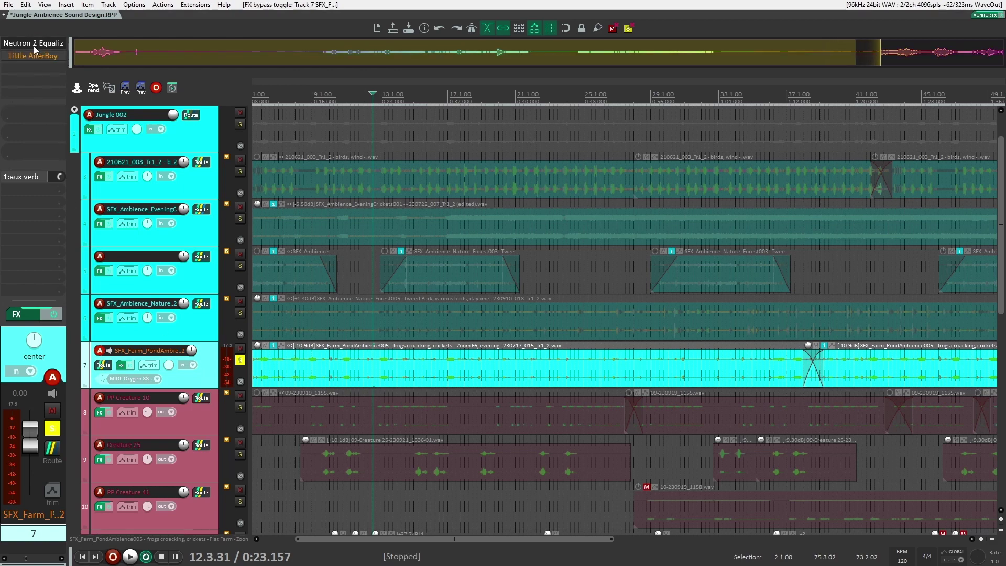
- Bypass Neutron 2 Equalizer and Little AlterBoy on the pond ambience track and play the dry recording
key(b)
key(space)
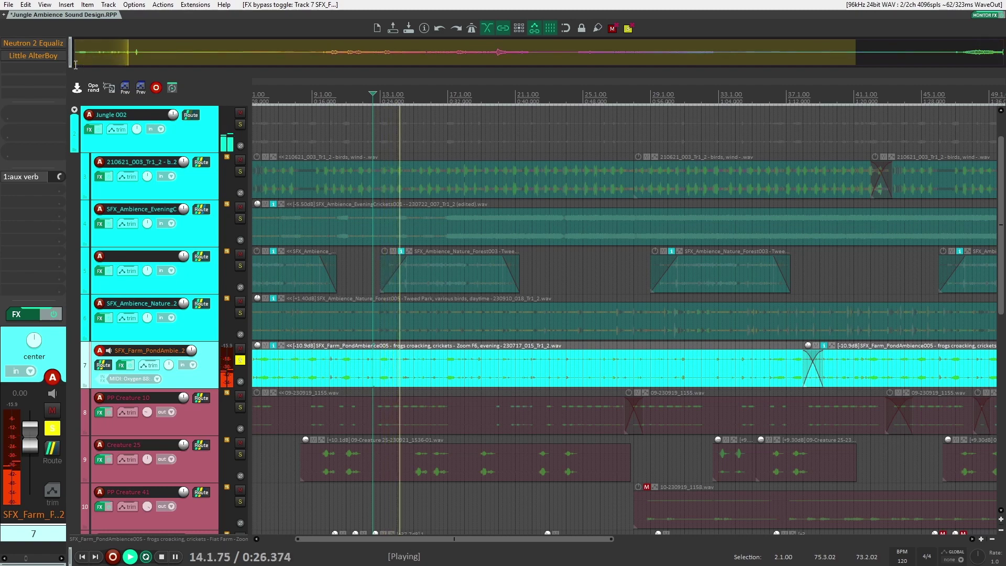
key(space)
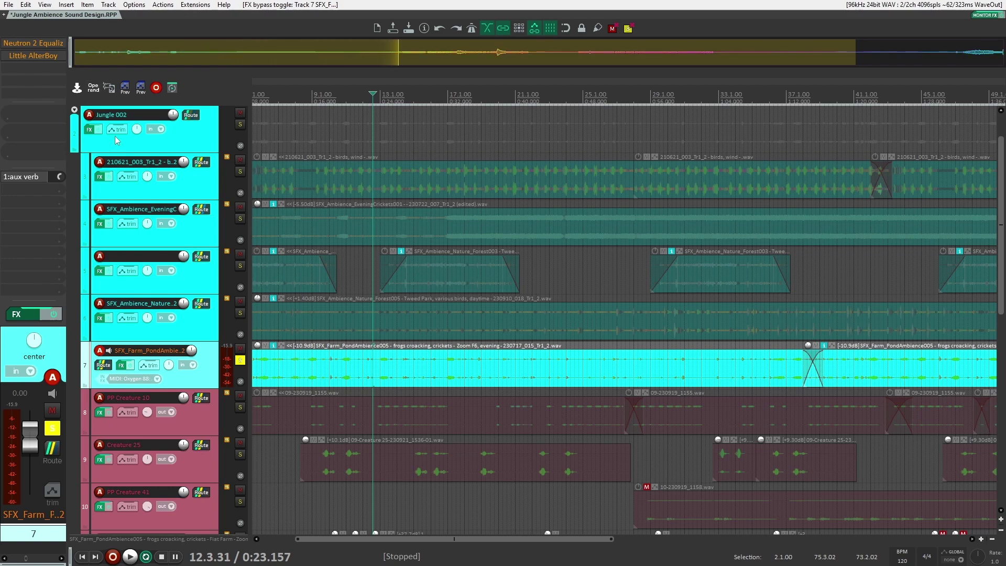
- Re-enable Neutron 2 Equalizer and Little AlterBoy on the pond ambience track during playback, reviewing each plugin's settings and closing its window
click(34, 44)
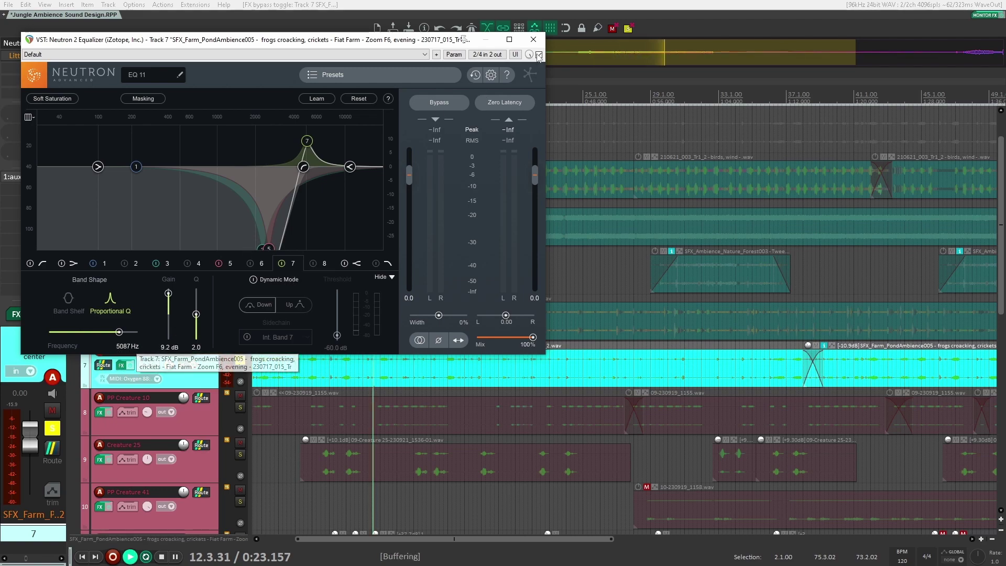
key(space)
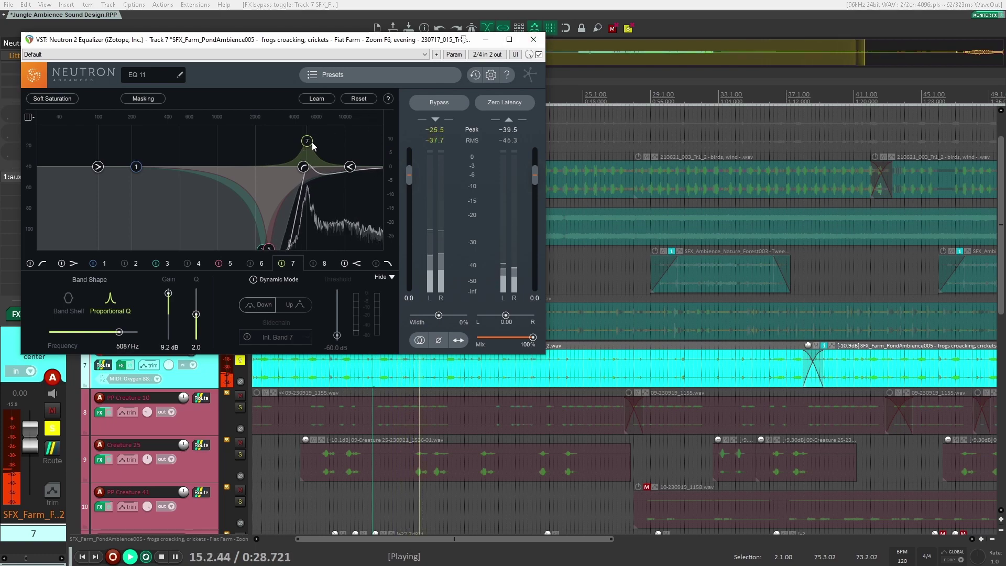
click(539, 42)
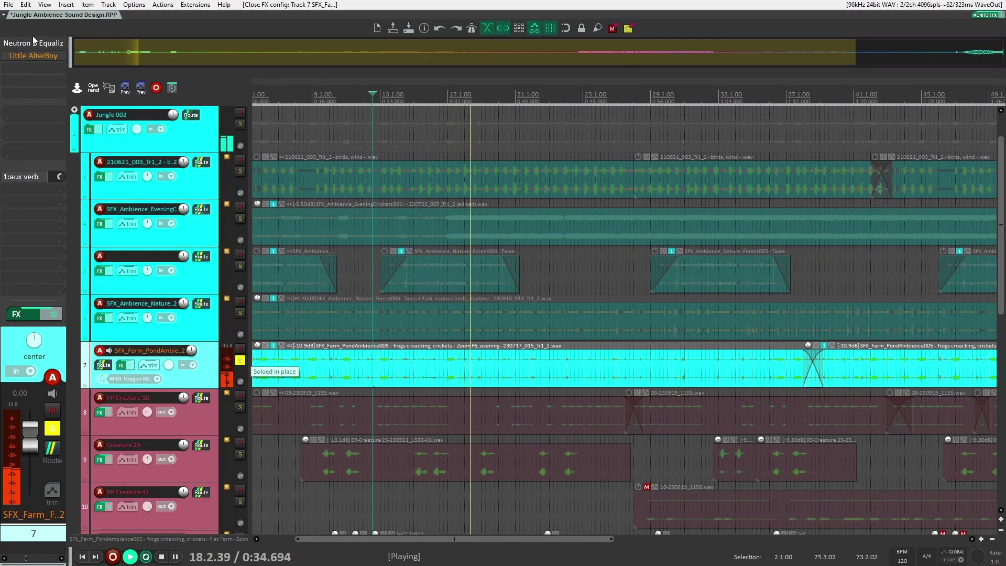
click(32, 55)
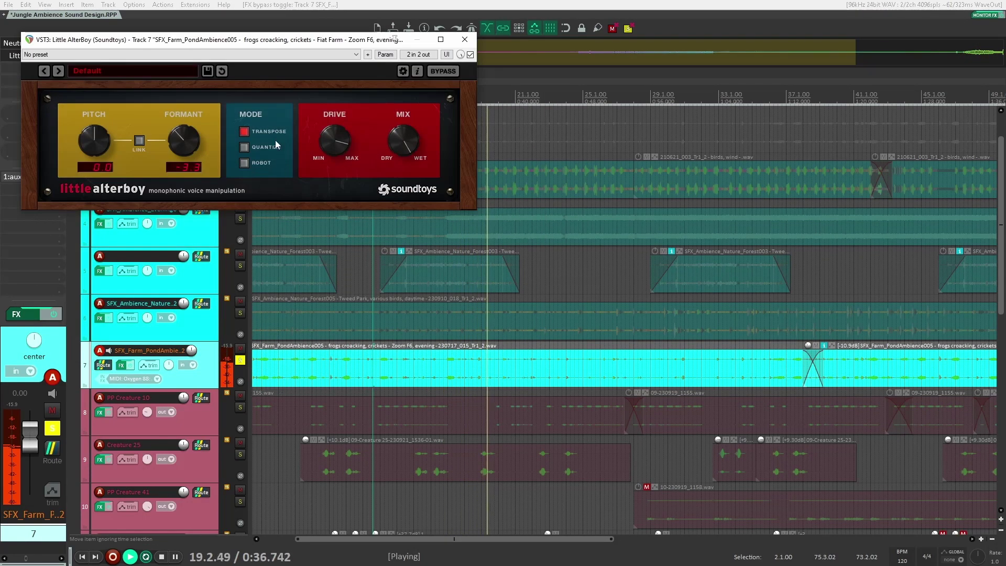
click(465, 40)
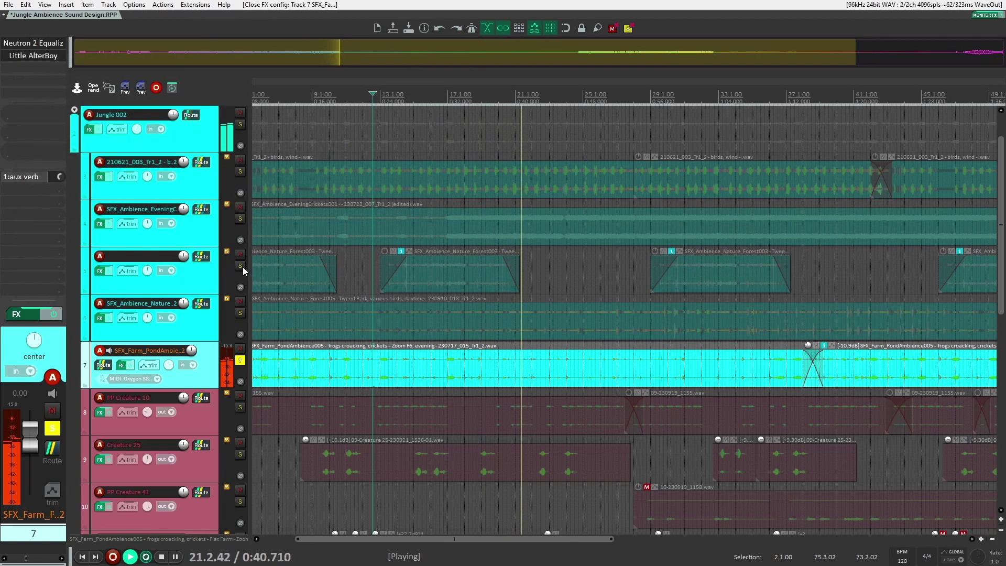
- Add the Forest003 and evening crickets tracks to the solo, compare the mix without and with the pond track, and listen around bar 31
click(240, 266)
click(240, 219)
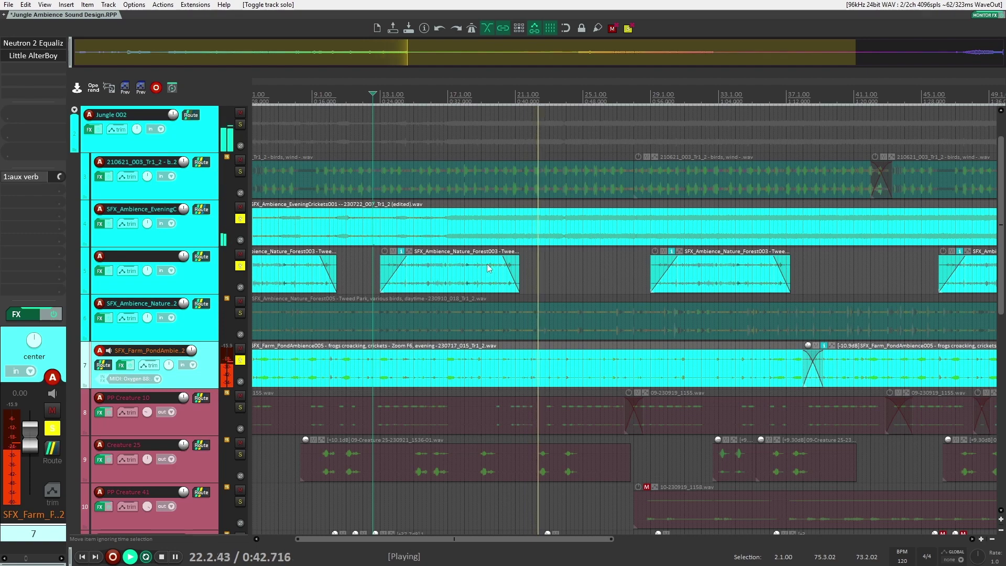
click(240, 361)
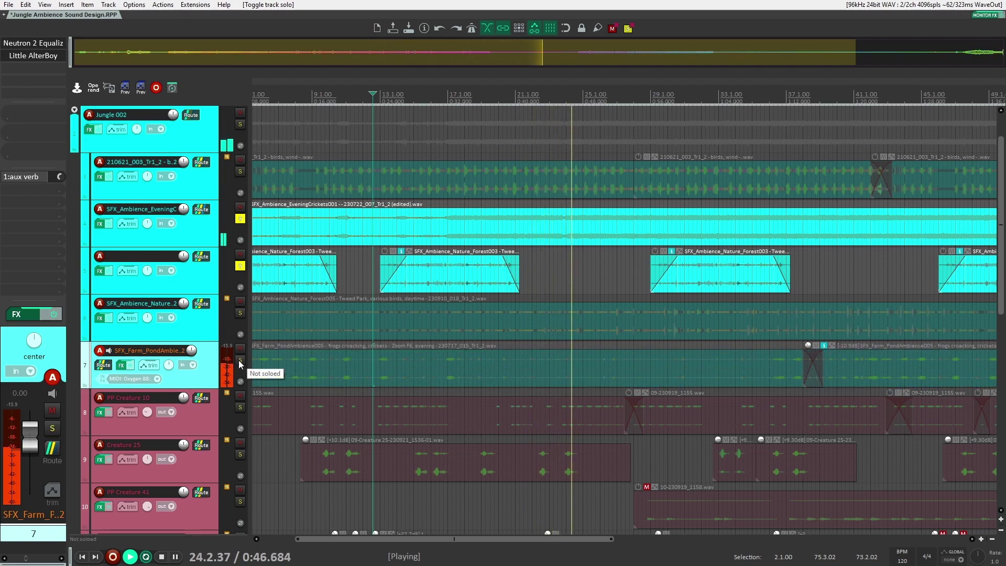
click(240, 361)
click(689, 142)
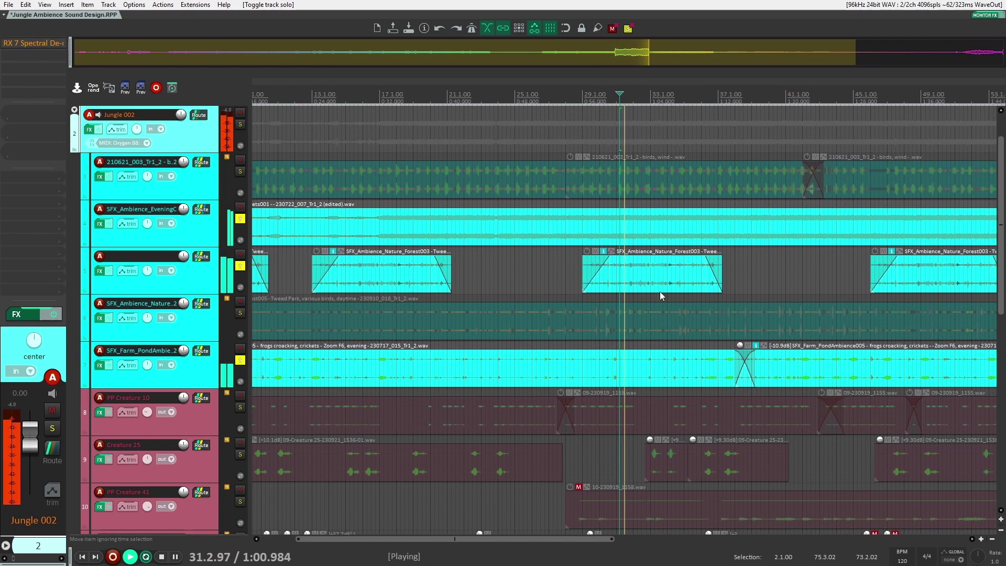
key(space)
- Clear the existing solos and solo all tracks from aux verb down to the pond ambience together
alt+click(240, 219)
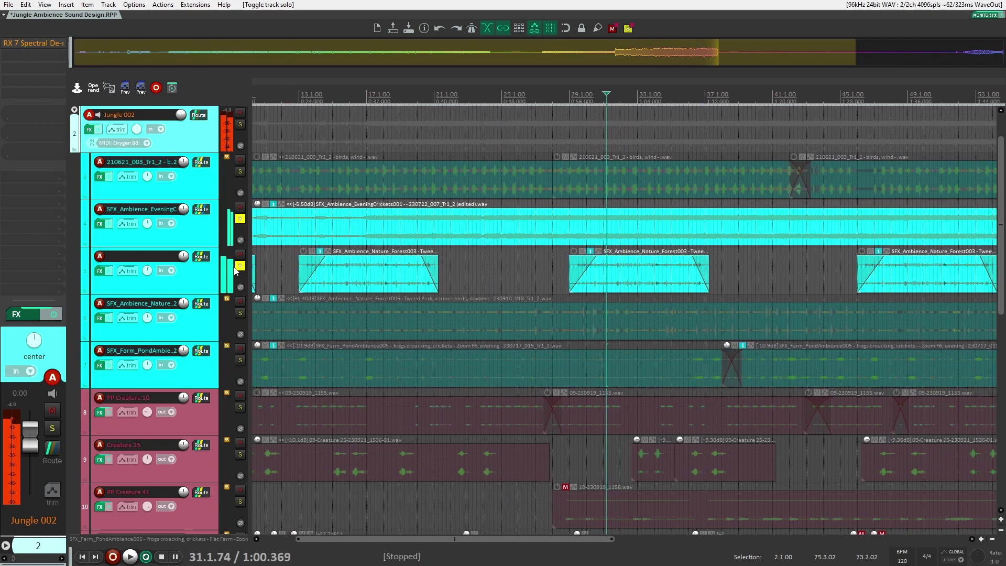
click(244, 220)
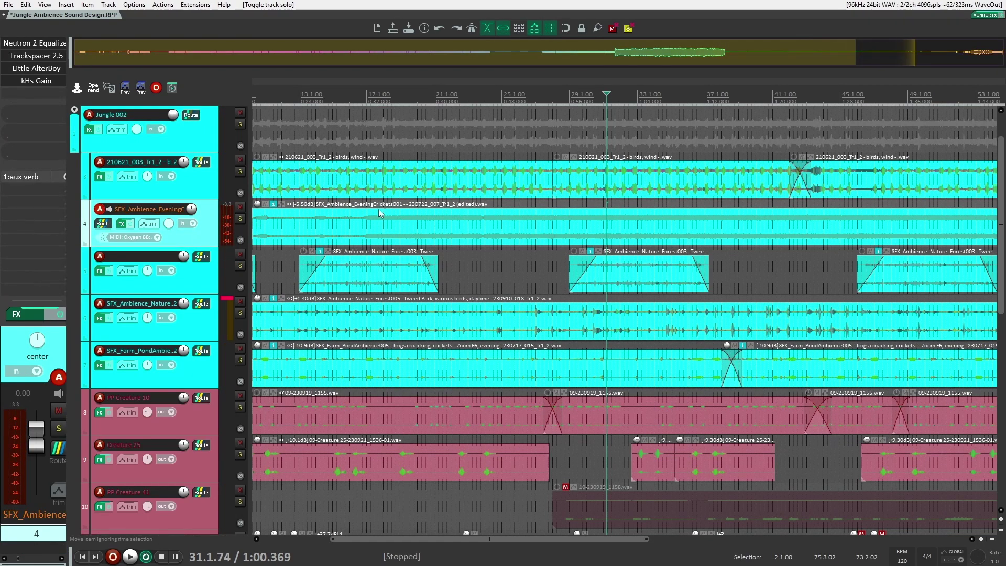
scroll(226, 142, up, 1)
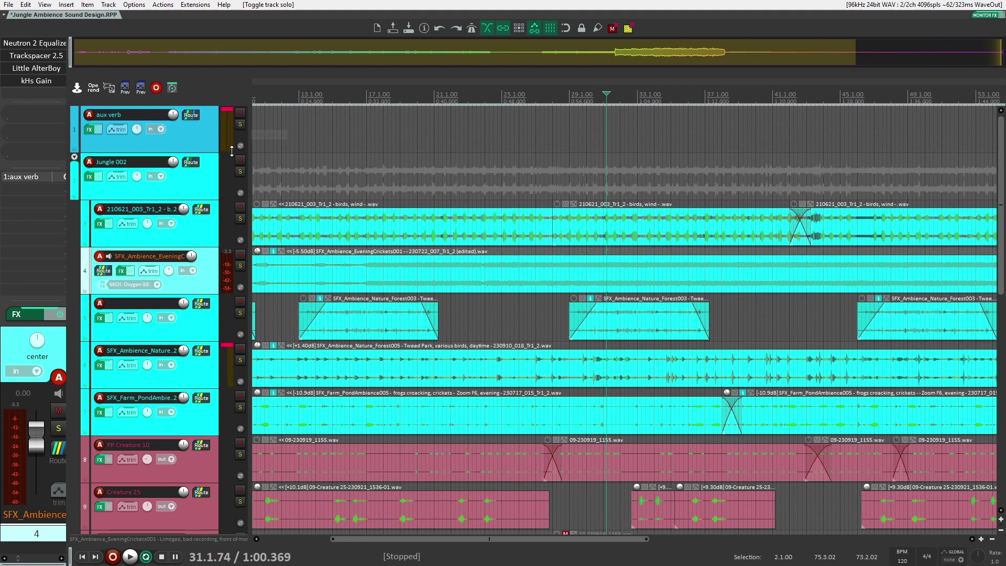
click(230, 148)
click(240, 407)
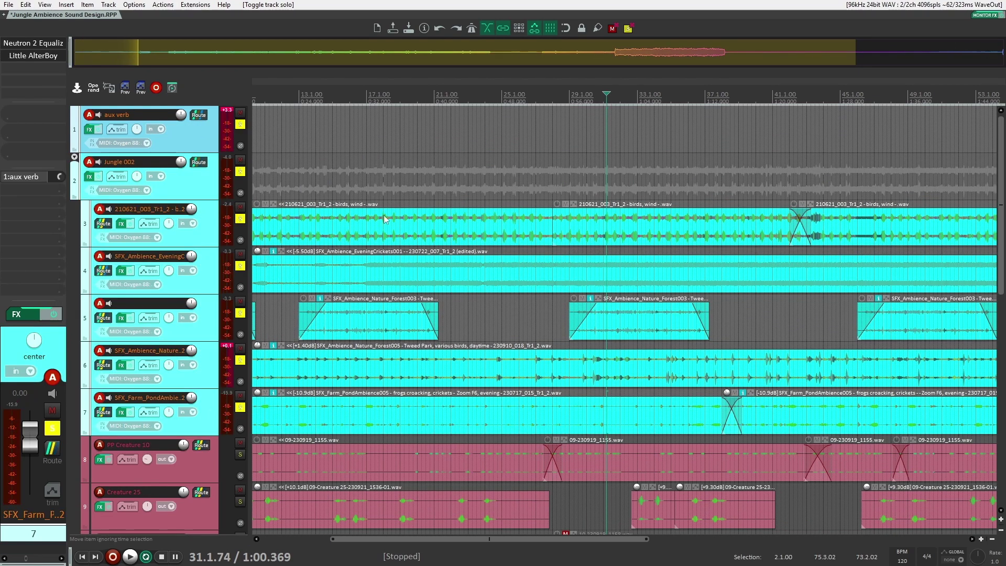
- Play the combined ambience layers from around bar 16, then clear all track solos and stop playback
click(367, 183)
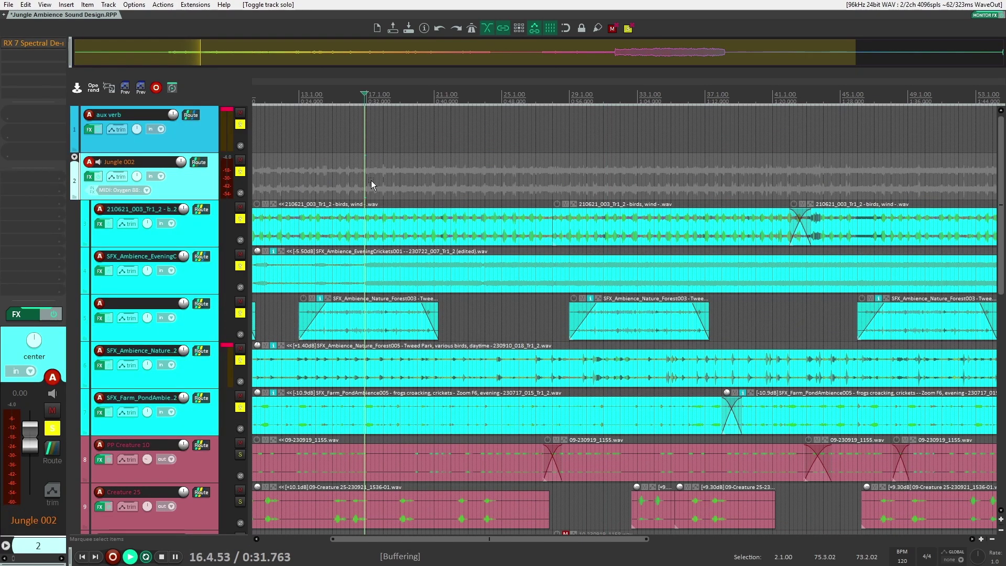
key(space)
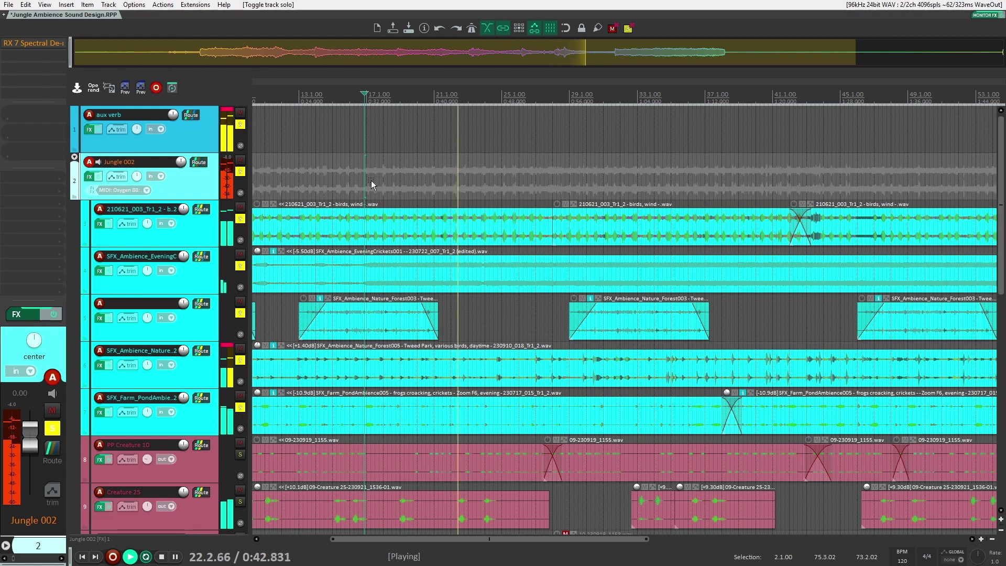
click(627, 29)
key(space)
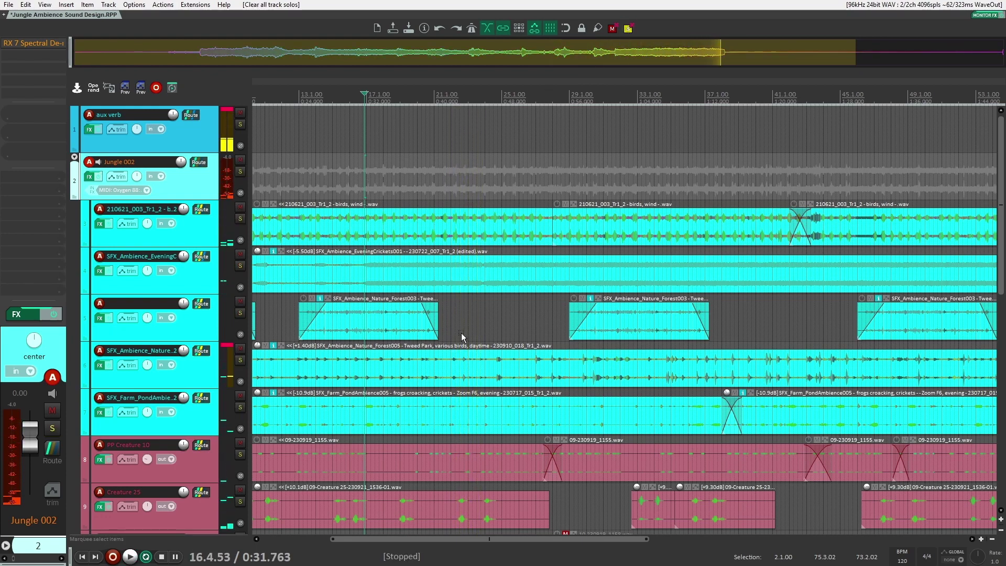
- Select the PP Creature 10 track below the ambience layers and solo it
scroll(461, 333, down, 2)
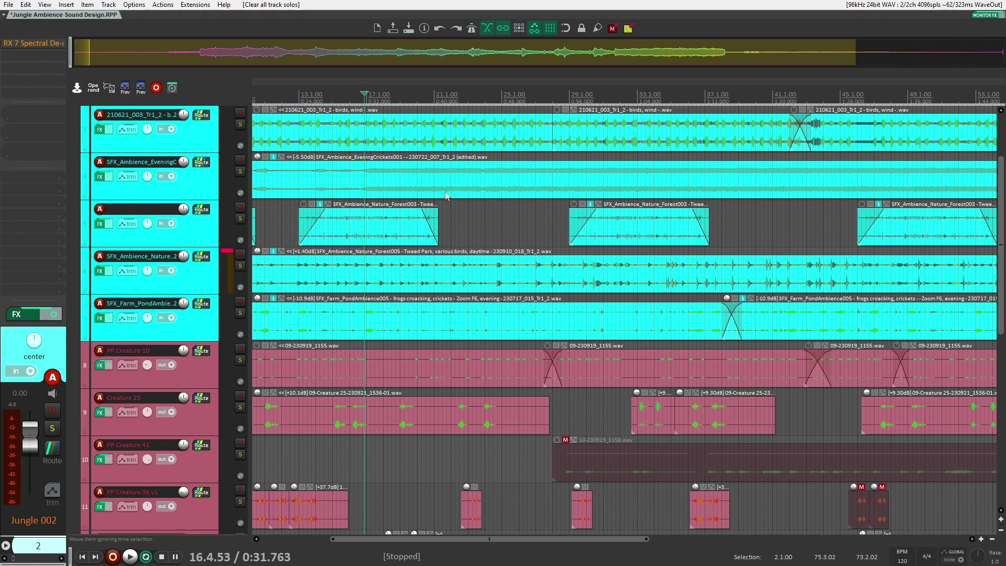
scroll(447, 195, down, 2)
scroll(476, 298, down, 3)
click(284, 277)
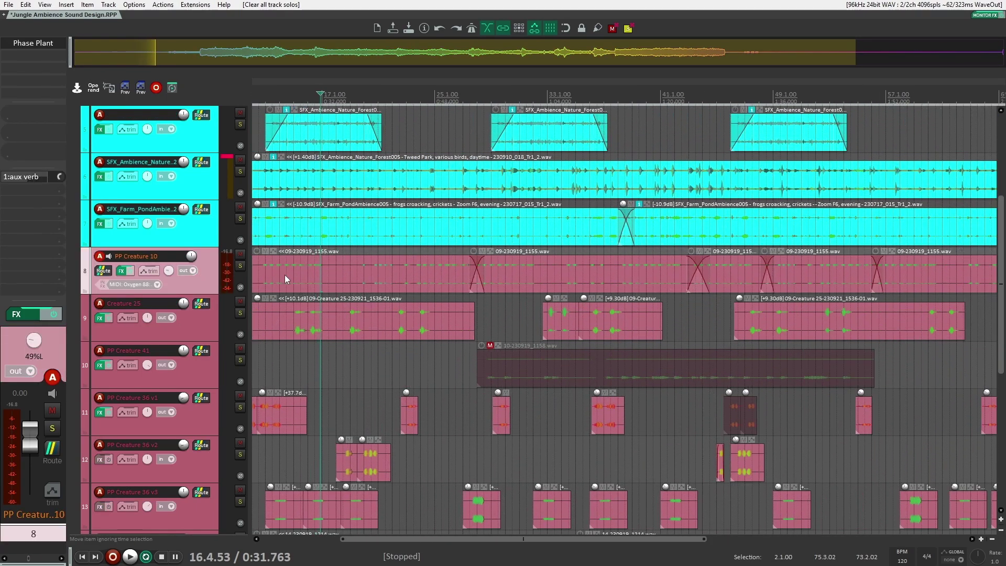
scroll(278, 271, up, 3)
key(F6)
scroll(325, 271, up, 1)
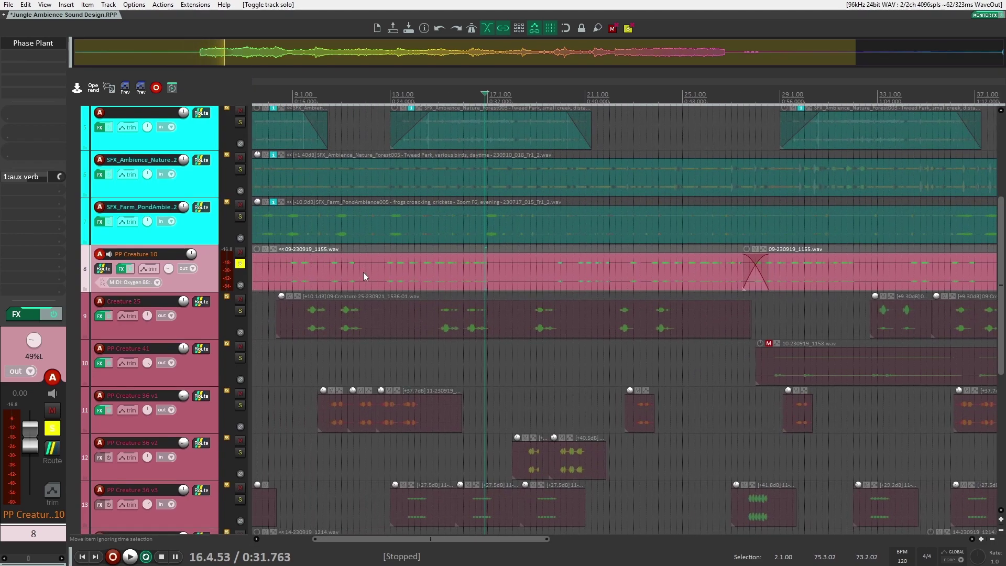
- Play the soloed PP Creature 10 track from around bar 12, then stop
scroll(392, 266, down, 3)
click(391, 265)
key(space)
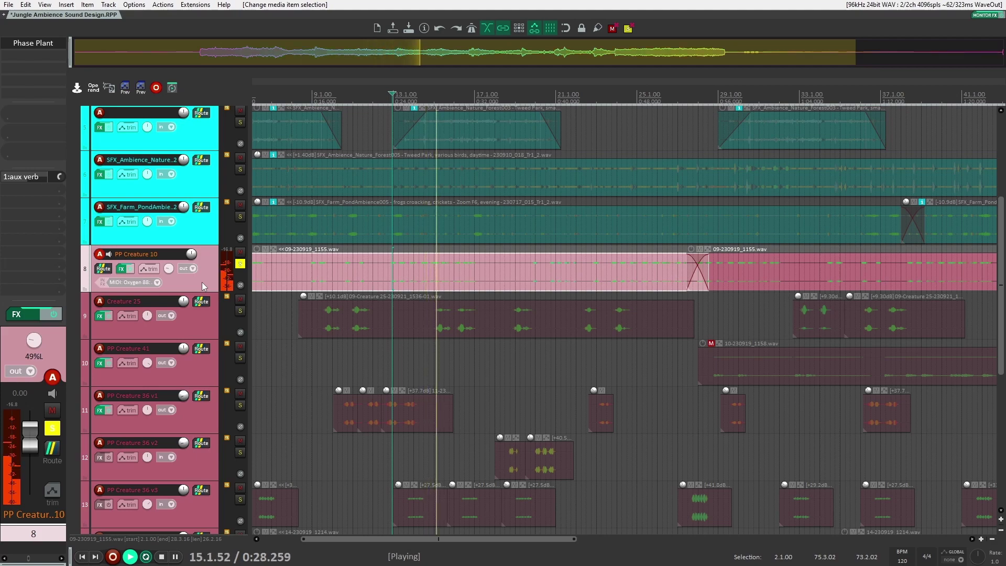
key(space)
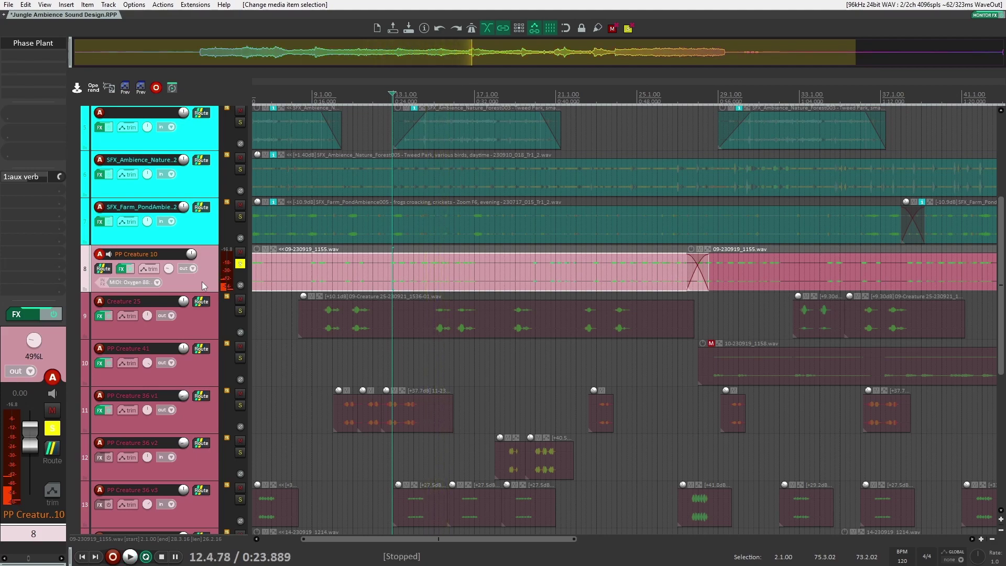
- Open Phase Plant on the PP Creature 10 track, move its window clear of the track list, review the Creature 10 patch and close it
click(34, 47)
drag(373, 28, 505, 38)
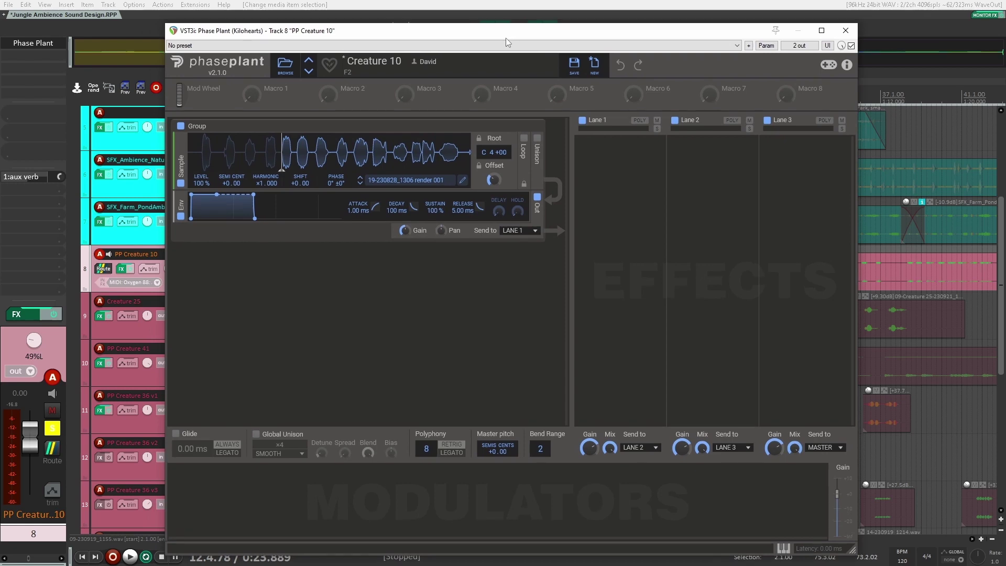
drag(506, 38, 578, 49)
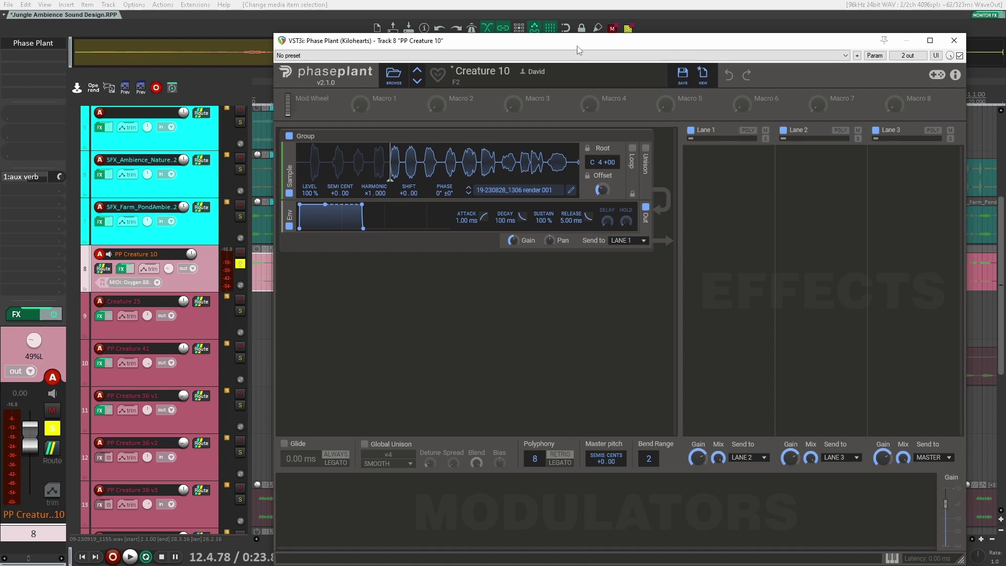
click(953, 40)
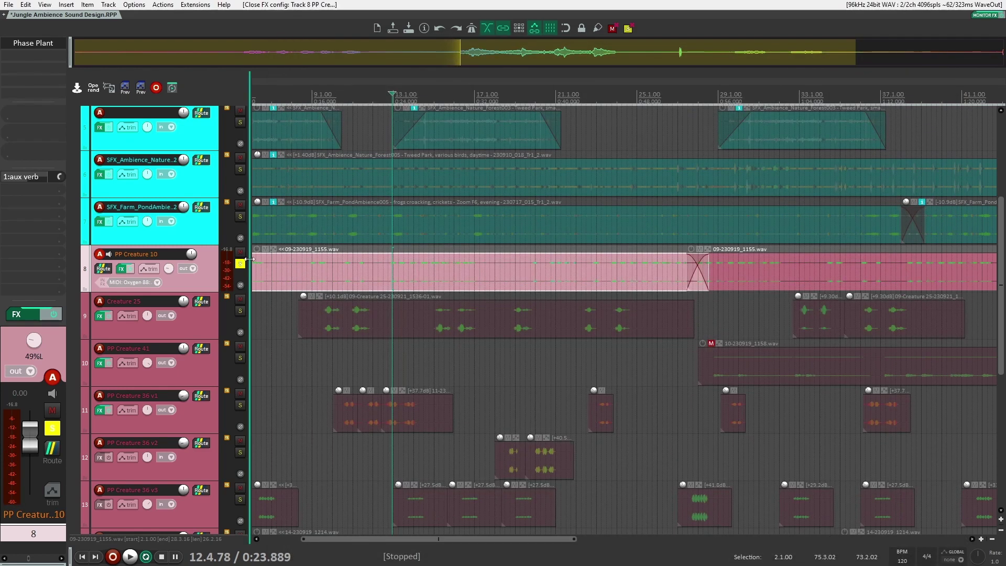
- Unsolo the PP Creature 10 track, open its routing window, review the pre-fader send to the aux verb track and close it
key(F6)
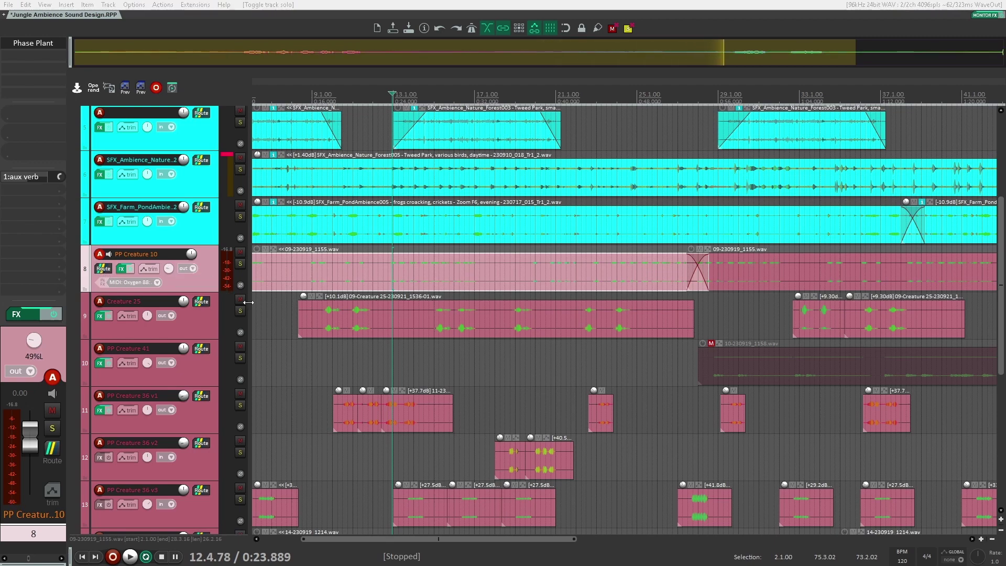
click(103, 268)
drag(335, 252, 372, 251)
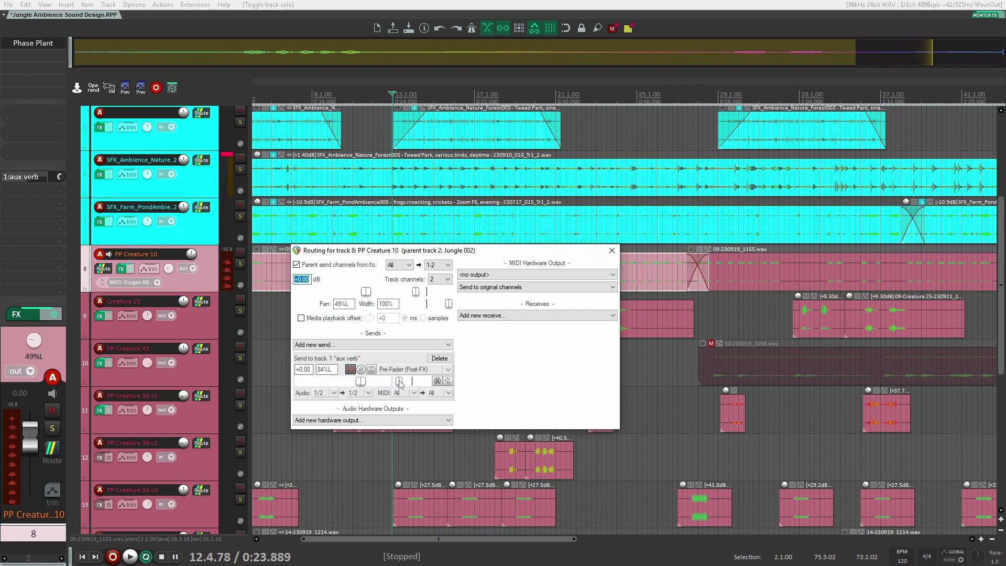
key(Escape)
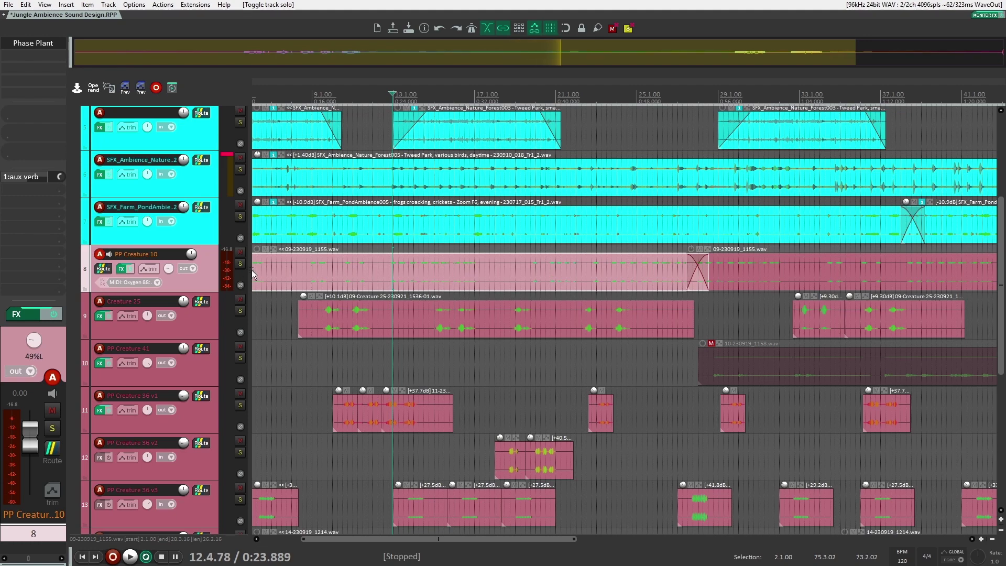
- Select and solo the Creature 25 track, play it from around bar 9, then stop
click(226, 314)
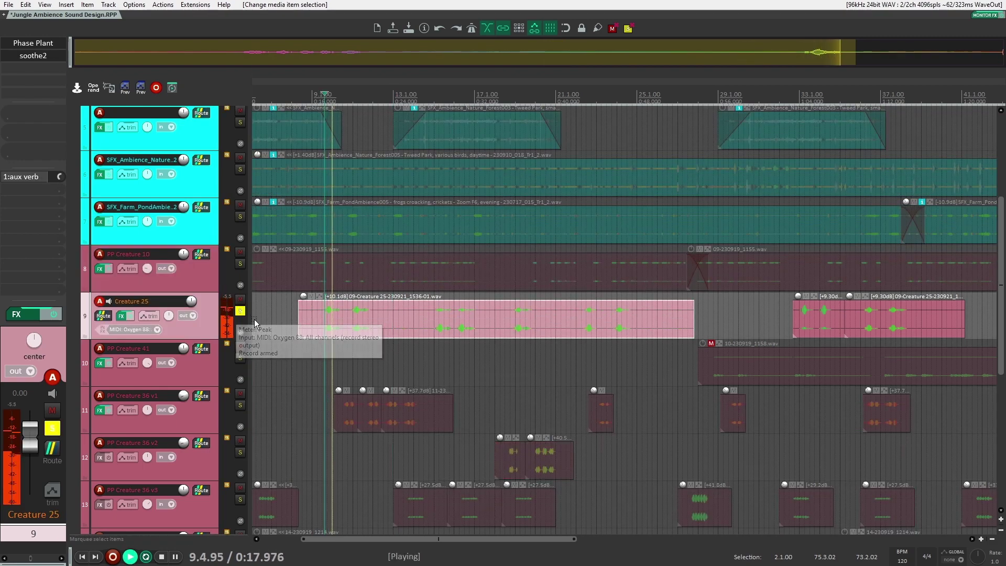
key(space)
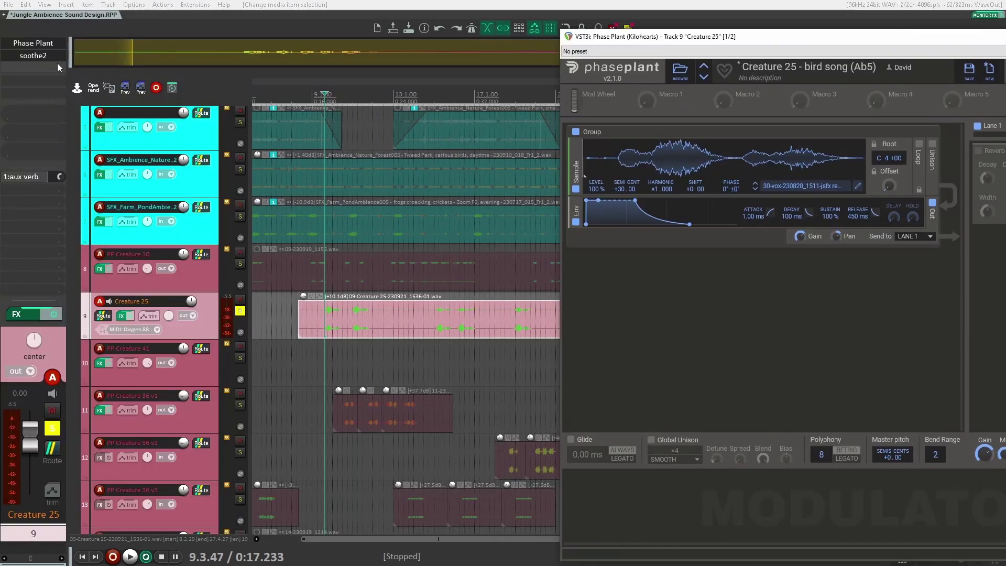
- Review the Creature 25 track's Phase Plant bird song patch and its soothe2 effect, then close both plugin windows
shift+click(33, 55)
drag(789, 50, 422, 15)
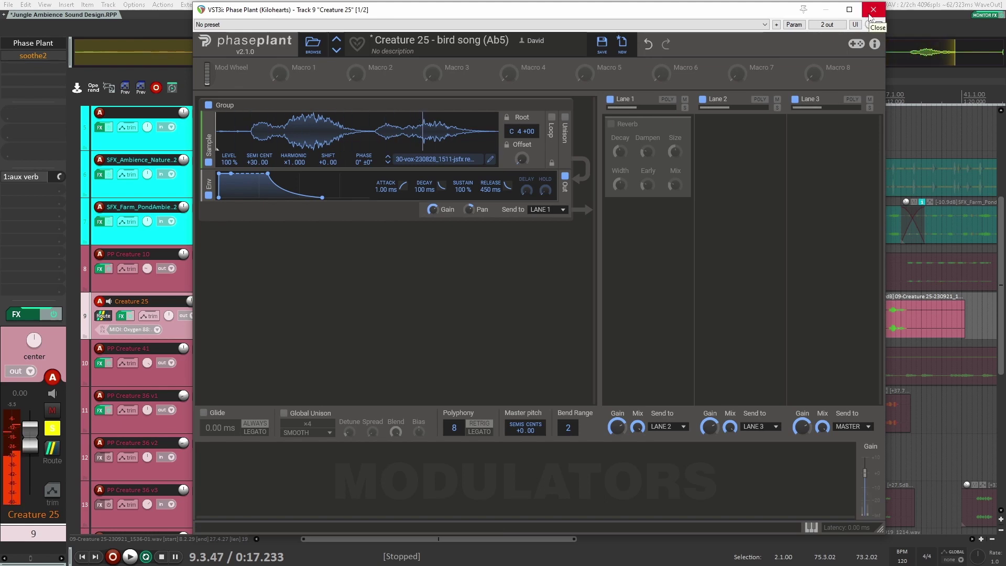
shift+click(35, 57)
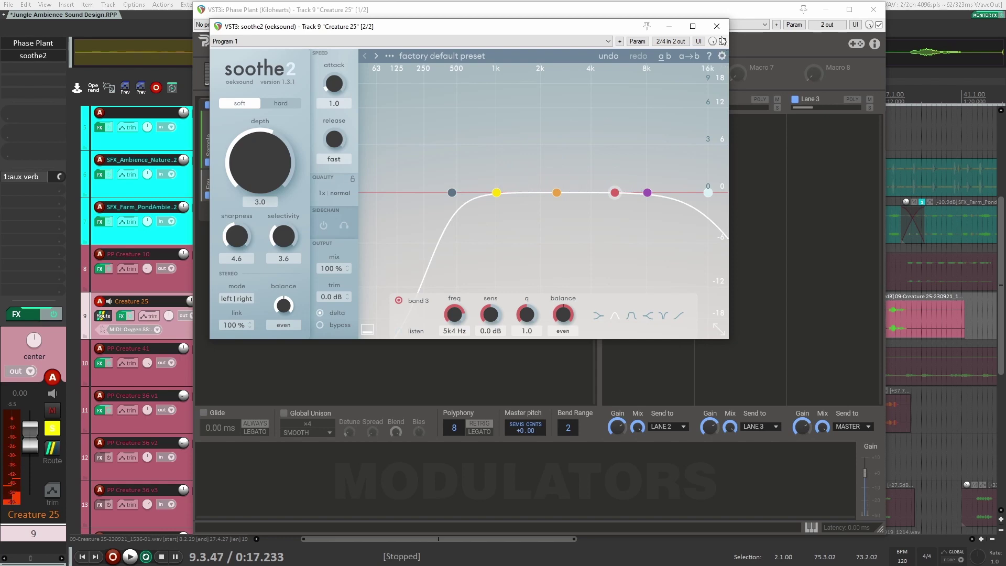
click(717, 26)
click(874, 9)
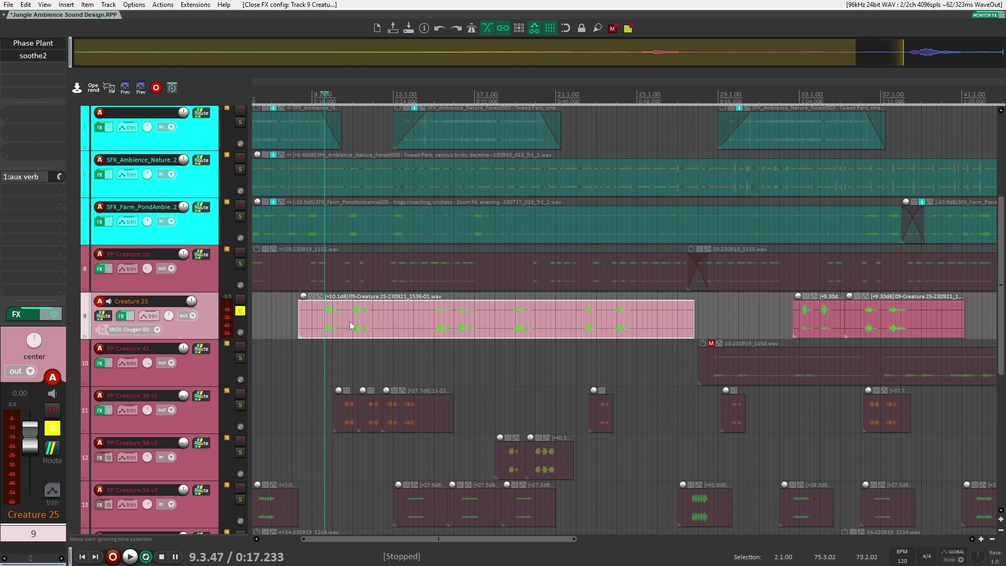
- Play the soloed Creature 25 track again from around bar 9, stop playback and clear its solo
key(space)
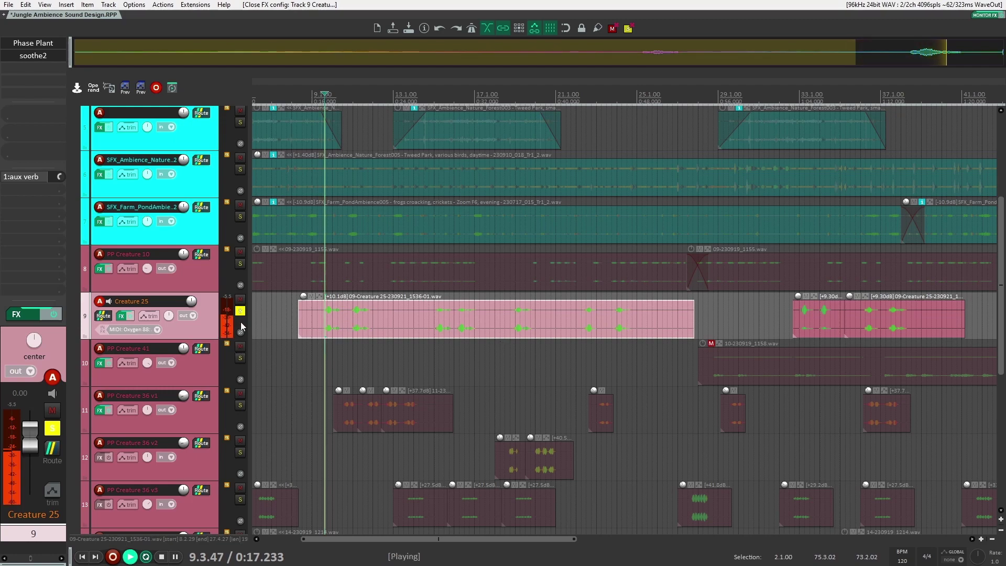
key(space)
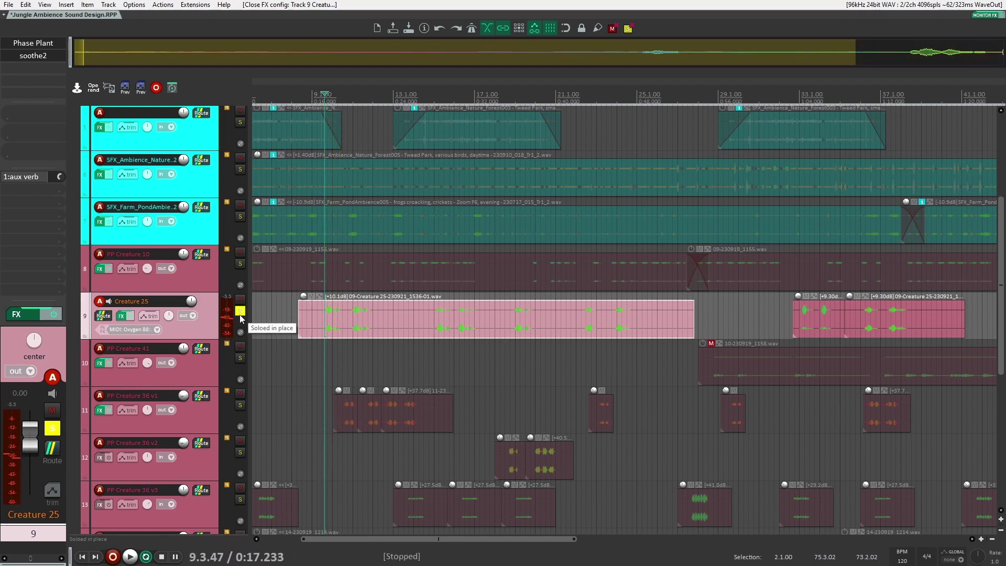
click(240, 312)
- Select and solo the PP Creature 41 track, look over its muted item in the arrangement, then clear the solo
click(182, 376)
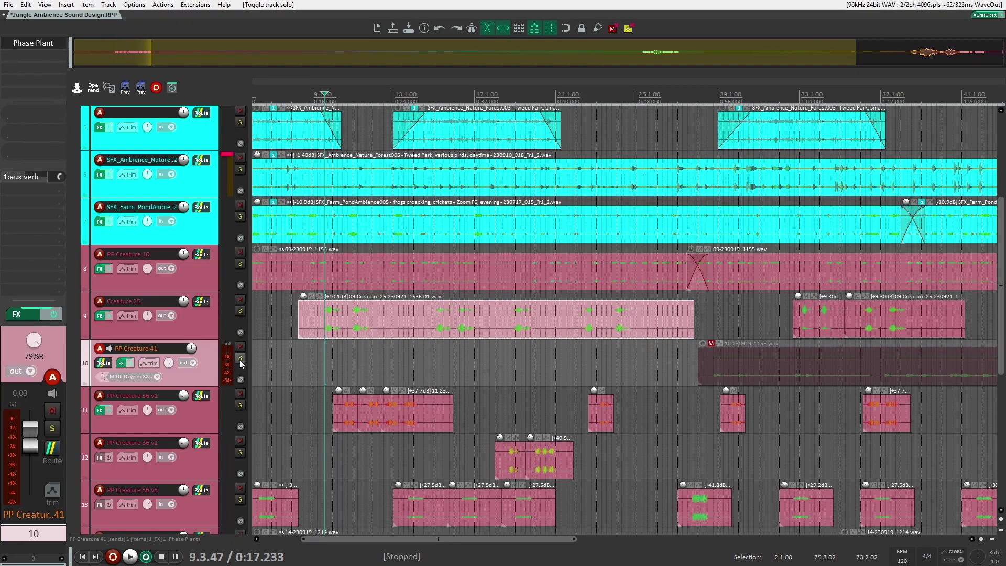
click(240, 358)
scroll(367, 357, down, 6)
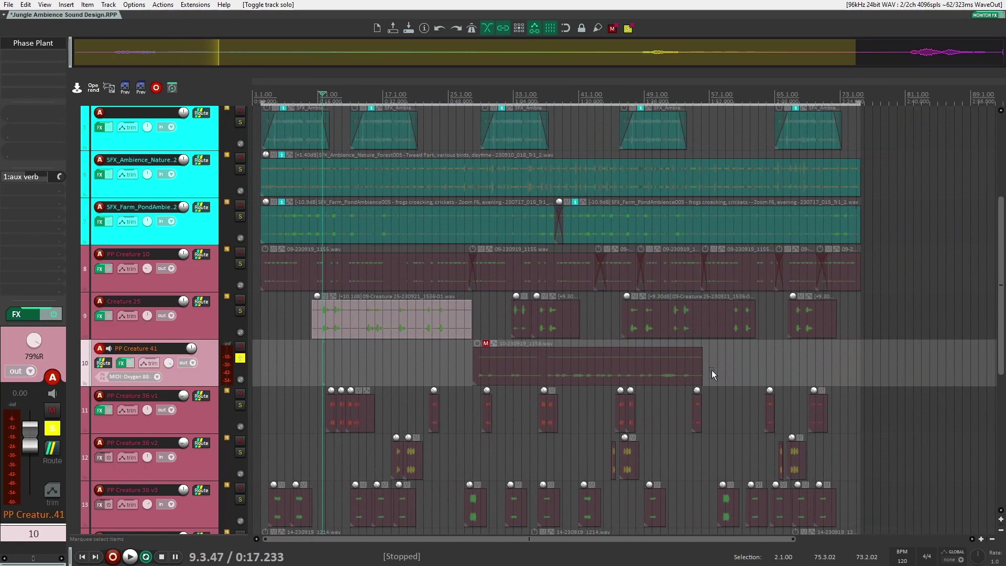
click(240, 358)
key(space)
- Solo the PP Creature 36 v1 track, play its first items from around bar 10, then stop and clear the solo
click(240, 405)
scroll(294, 408, up, 5)
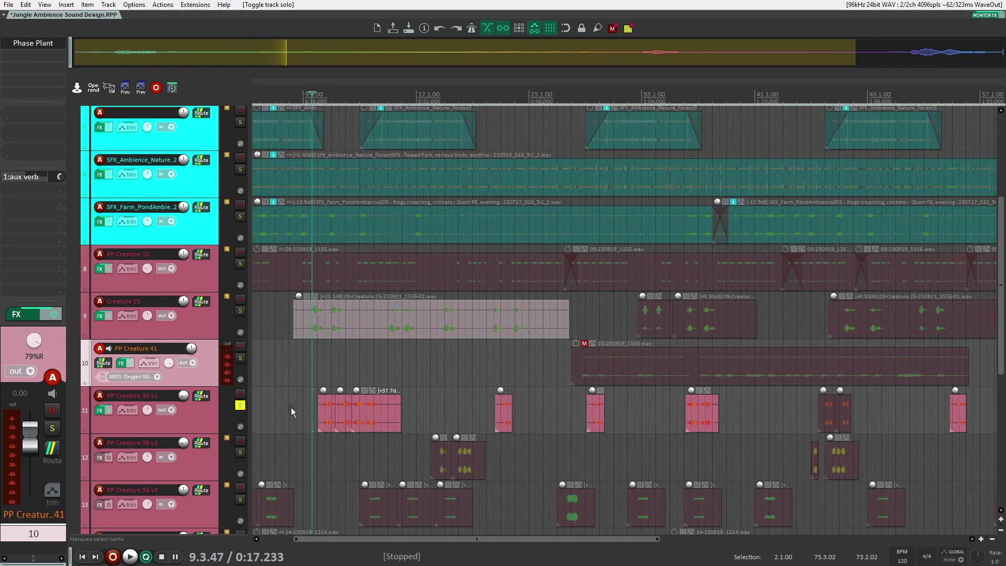
click(209, 409)
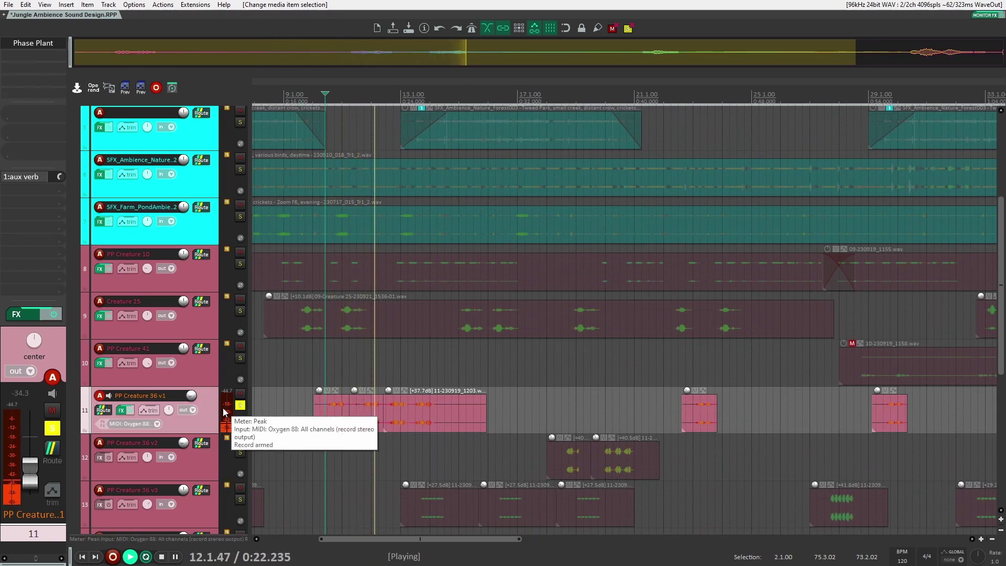
key(space)
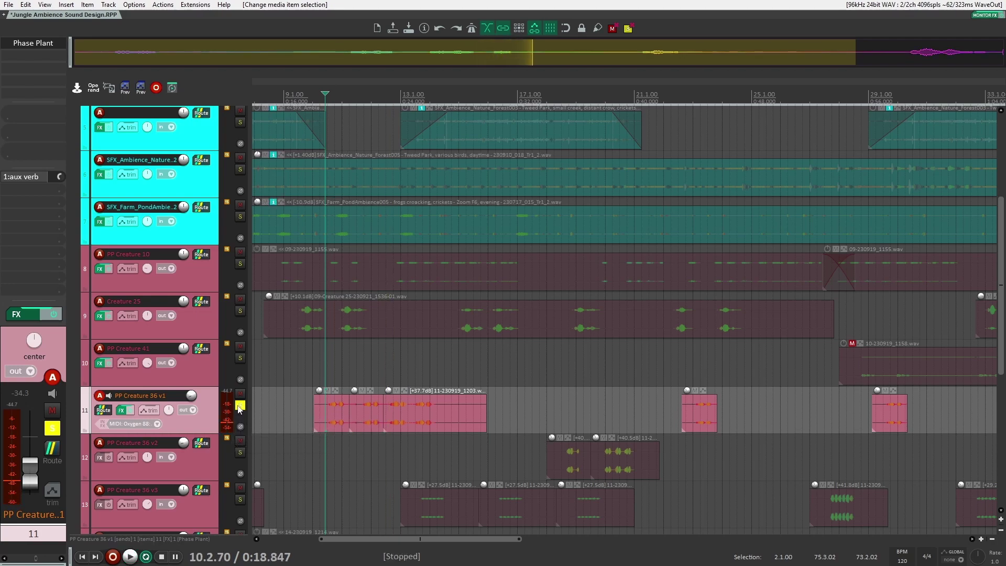
click(240, 405)
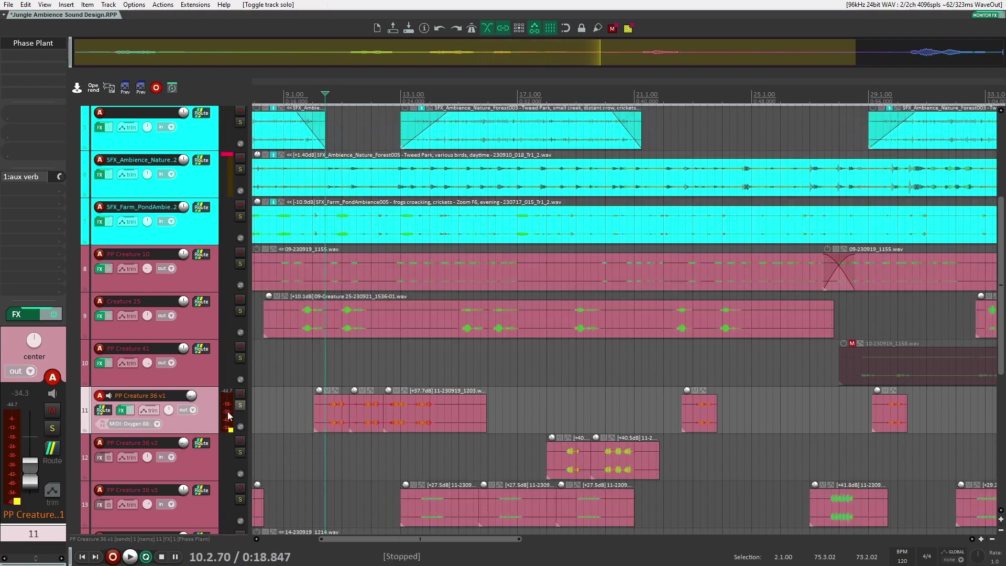
- Open Phase Plant on the PP Creature 36 v1 track, move its window clear of the track list, review the frog patch and close it
click(34, 46)
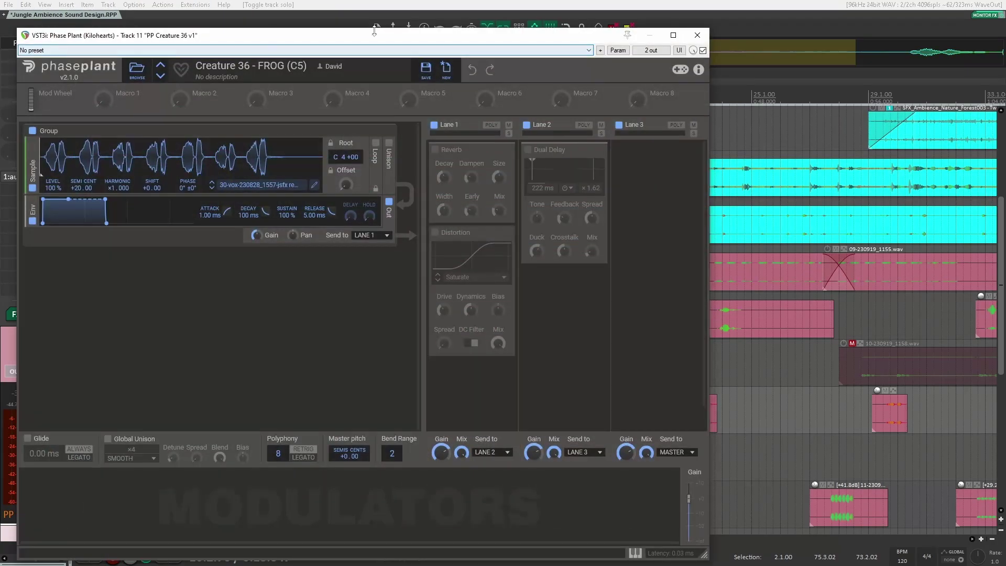
drag(407, 30, 663, 27)
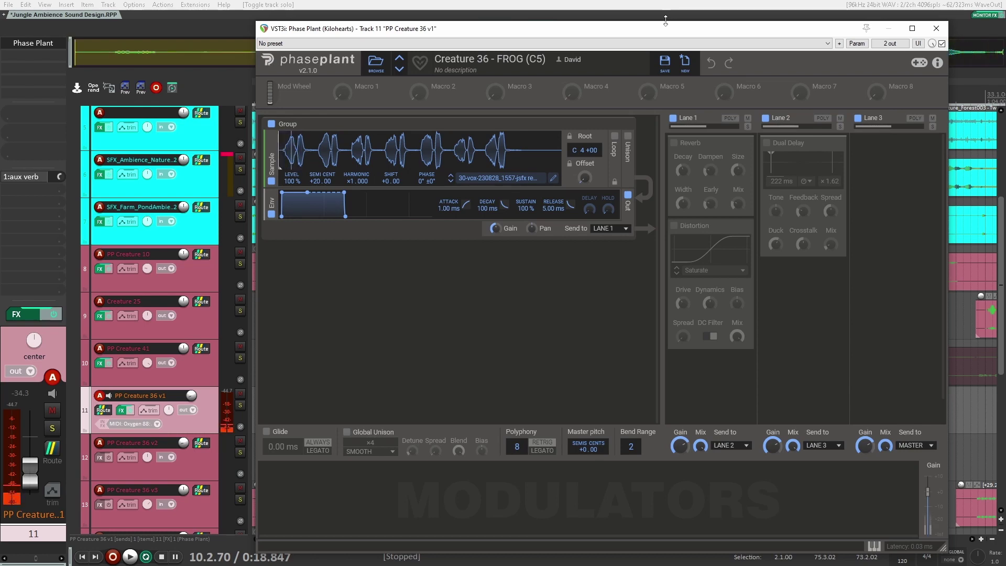
click(935, 30)
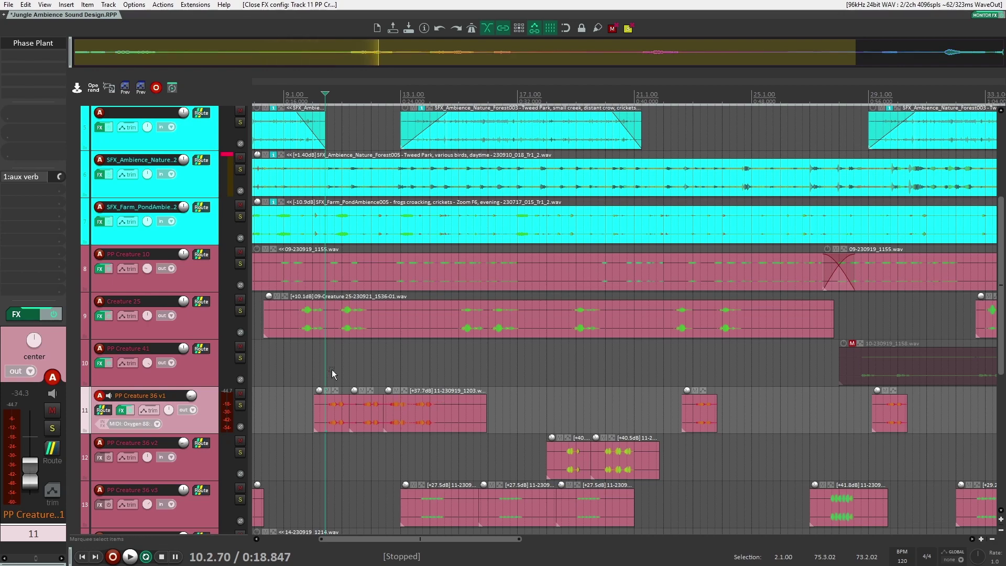
- Select and solo the PP Creature 36 v2 track, play its first items from around bar 18, then stop
scroll(373, 369, down, 3)
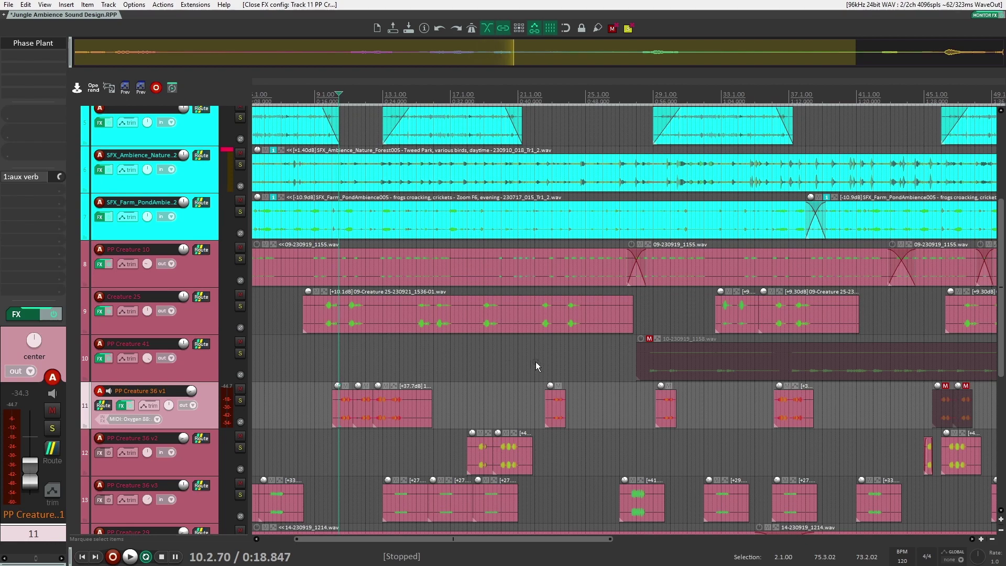
scroll(343, 375, down, 4)
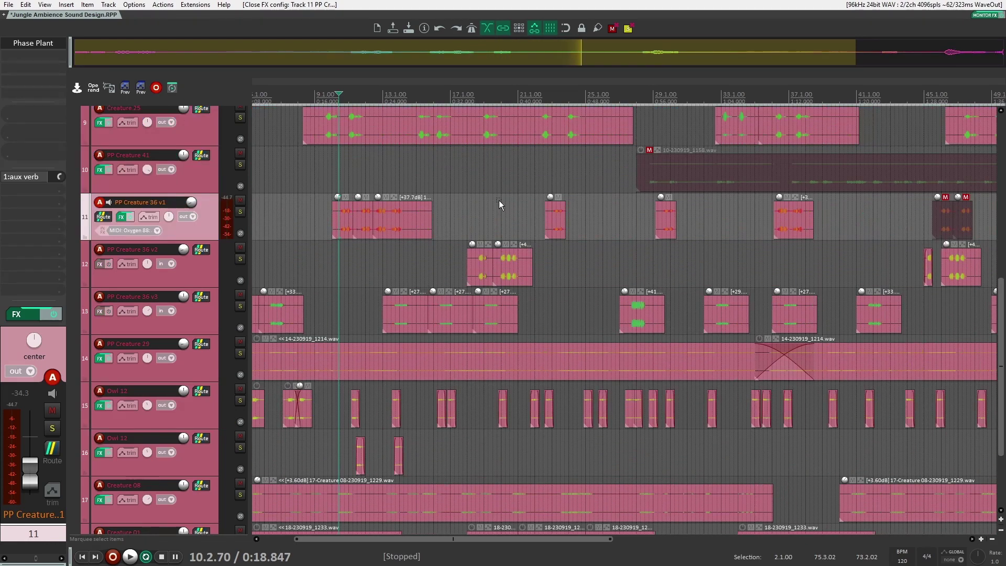
click(226, 267)
click(240, 259)
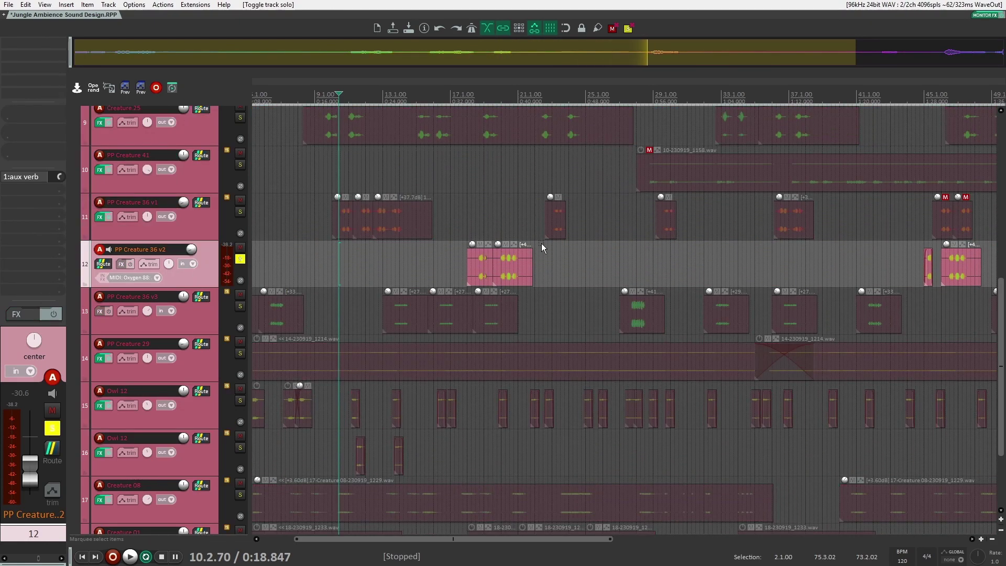
click(480, 230)
key(space)
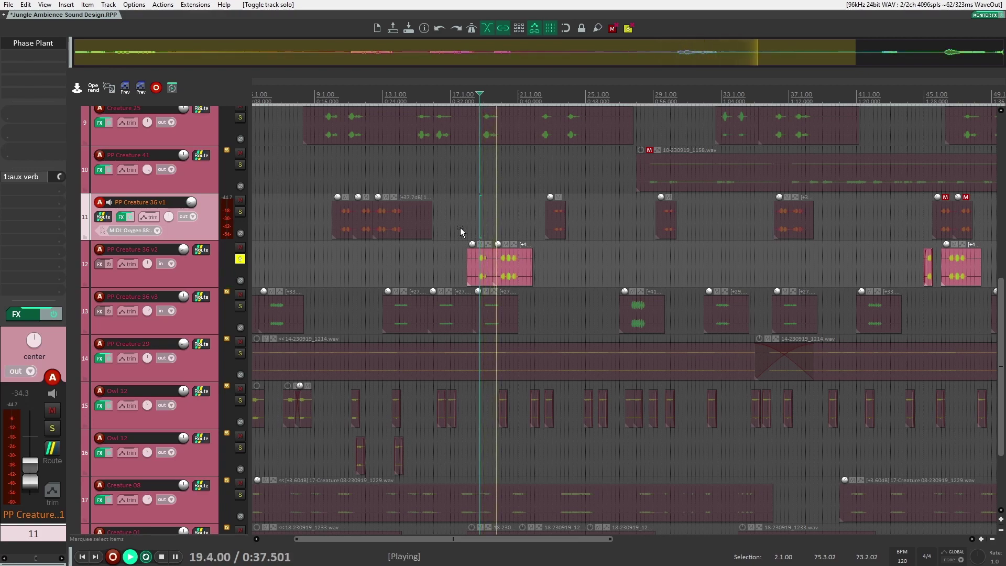
click(240, 263)
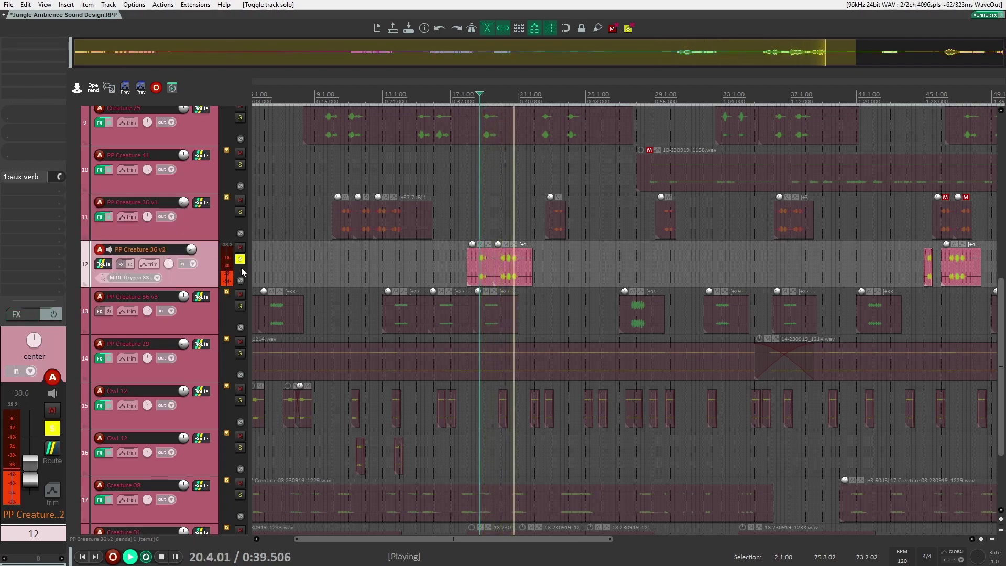
key(space)
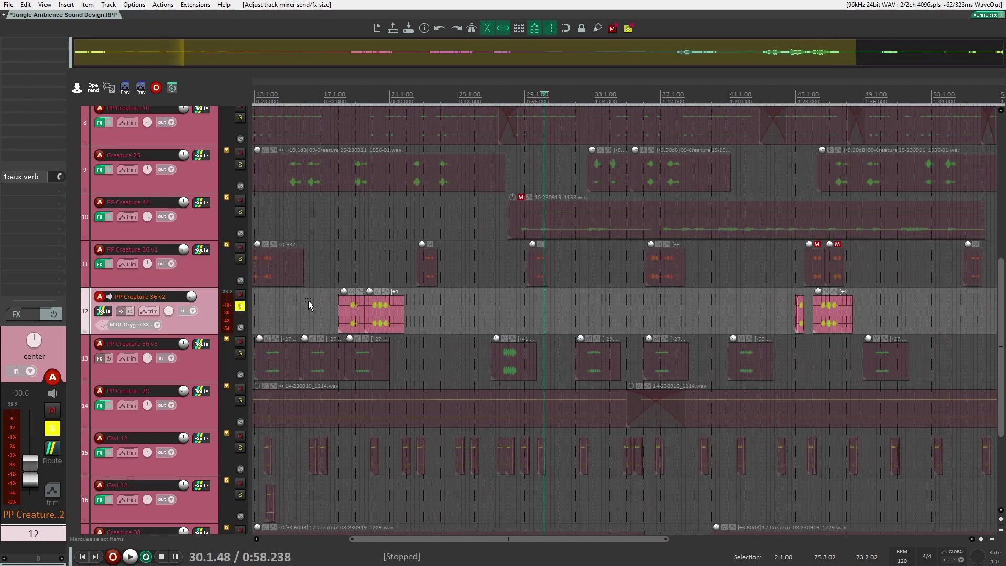
- Clear the PP Creature 36 v2 solo, reopen Phase Plant on PP Creature 36 v1 to review the frog sample, and close it
scroll(325, 304, left, 3)
click(199, 283)
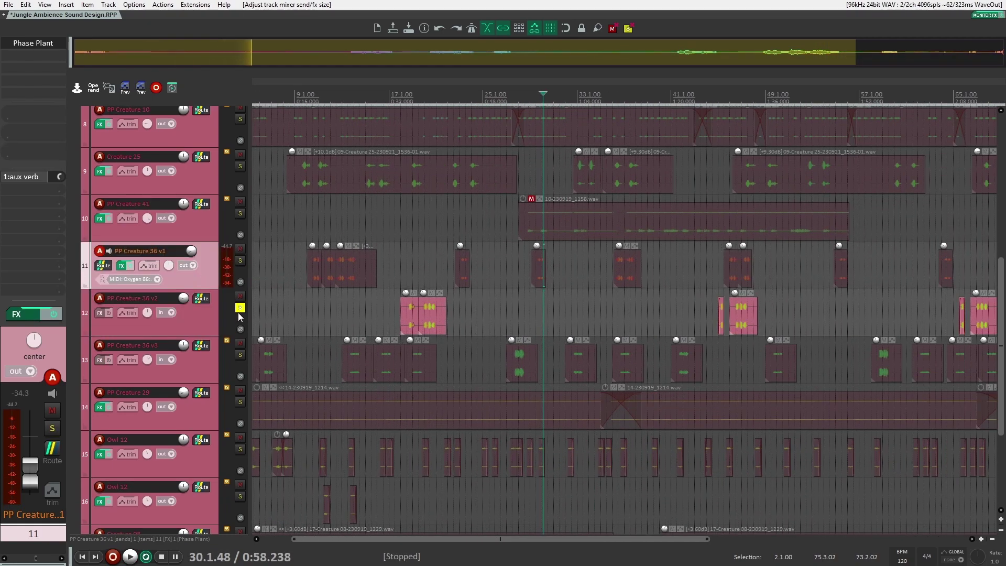
click(240, 308)
click(33, 44)
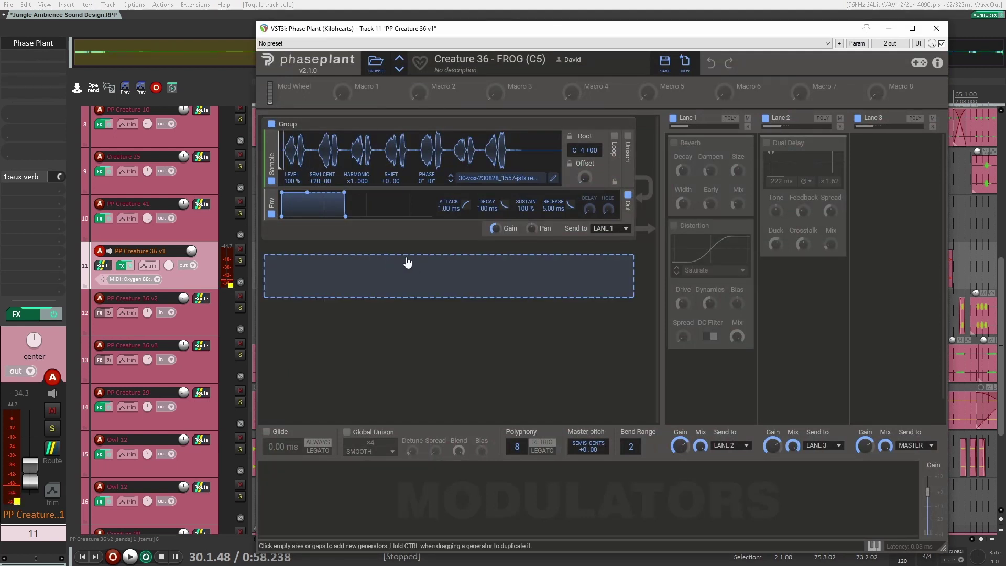
click(937, 29)
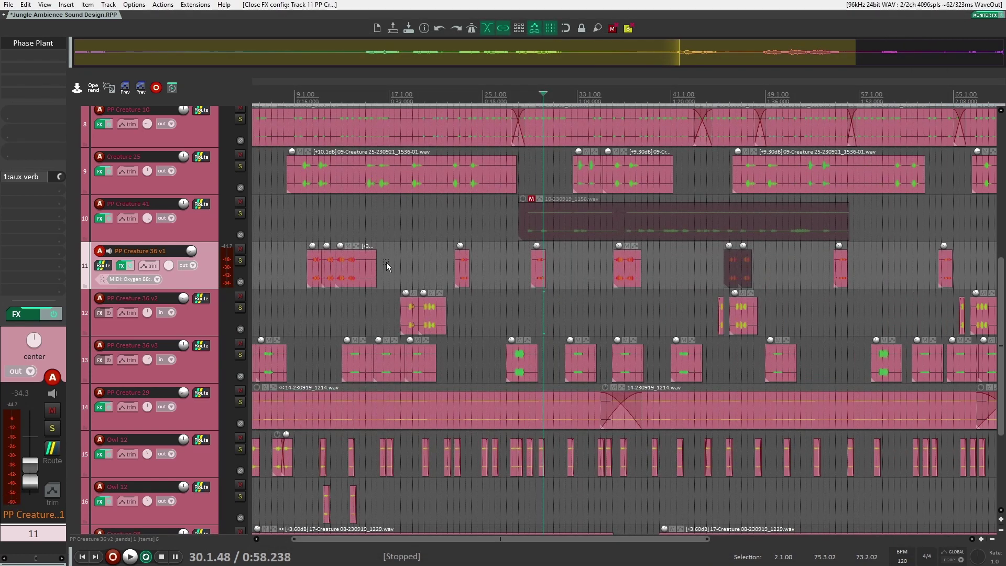
- Solo PP Creature 36 v1 and v2 together, play them from around bars 12 and 18, then stop and clear both solos
click(338, 225)
click(240, 261)
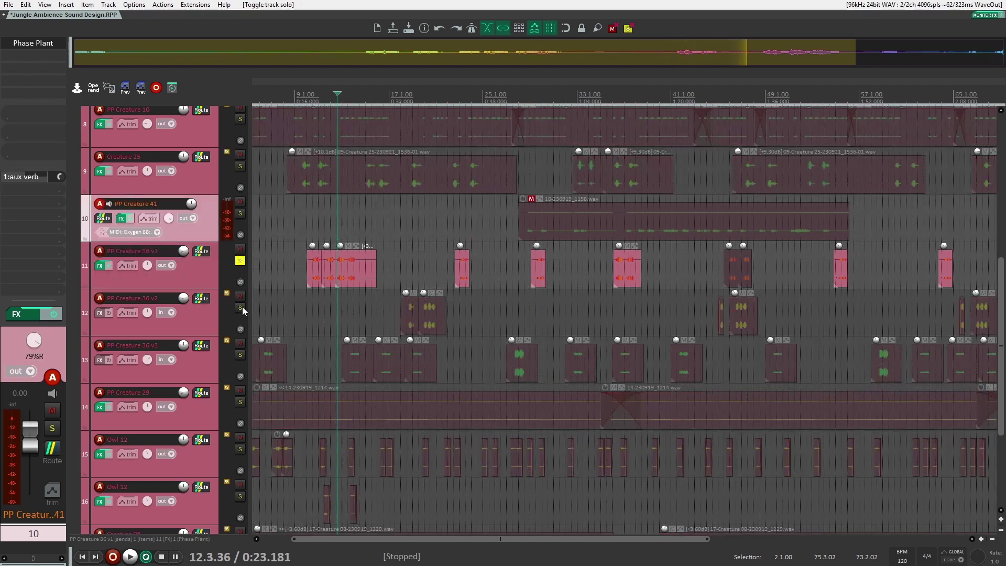
click(240, 308)
key(space)
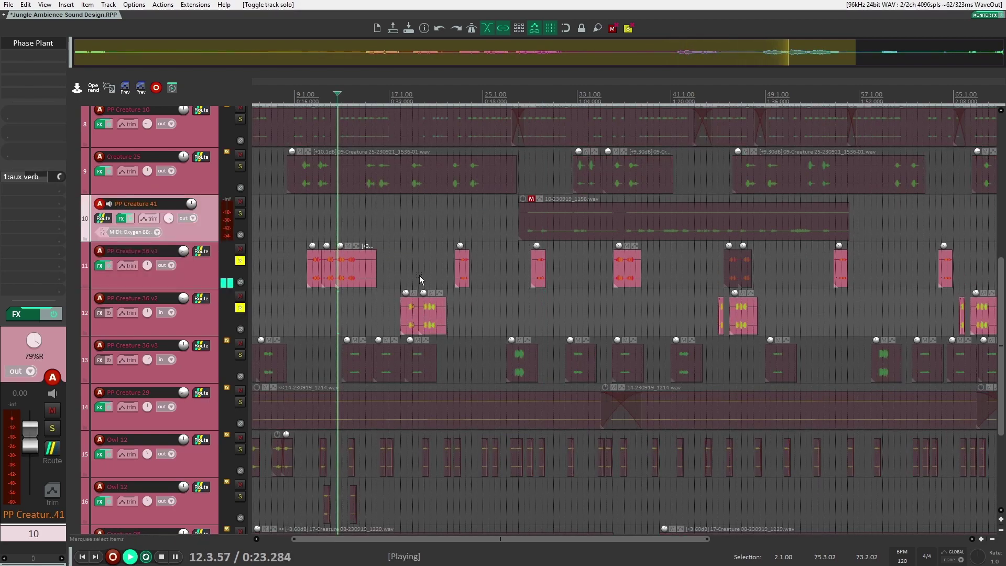
click(409, 278)
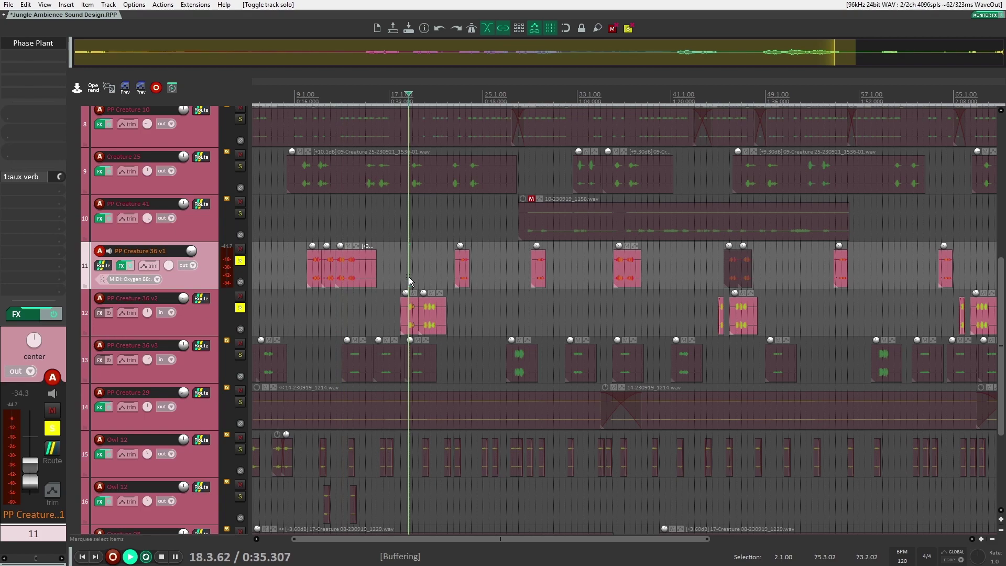
key(space)
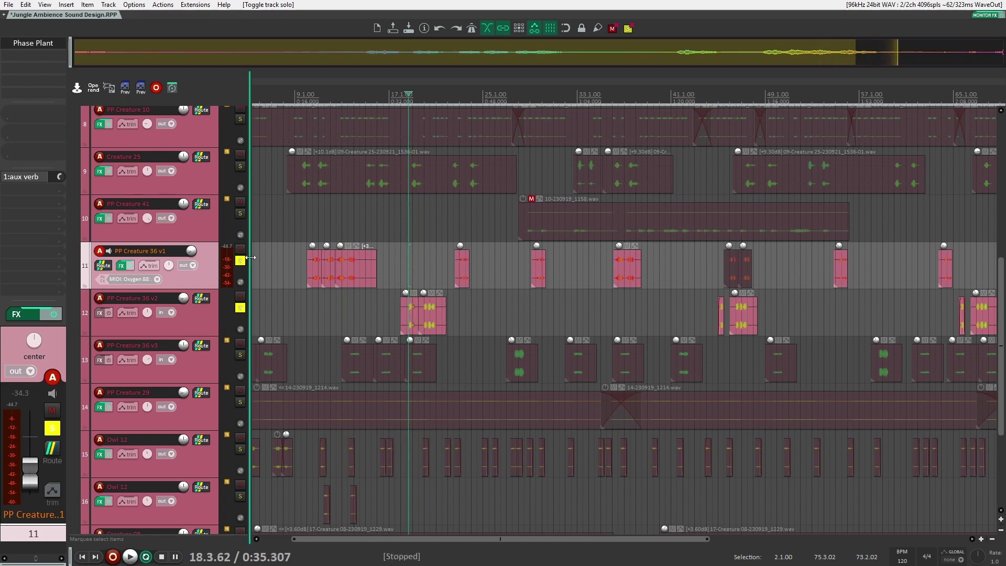
click(239, 260)
click(240, 307)
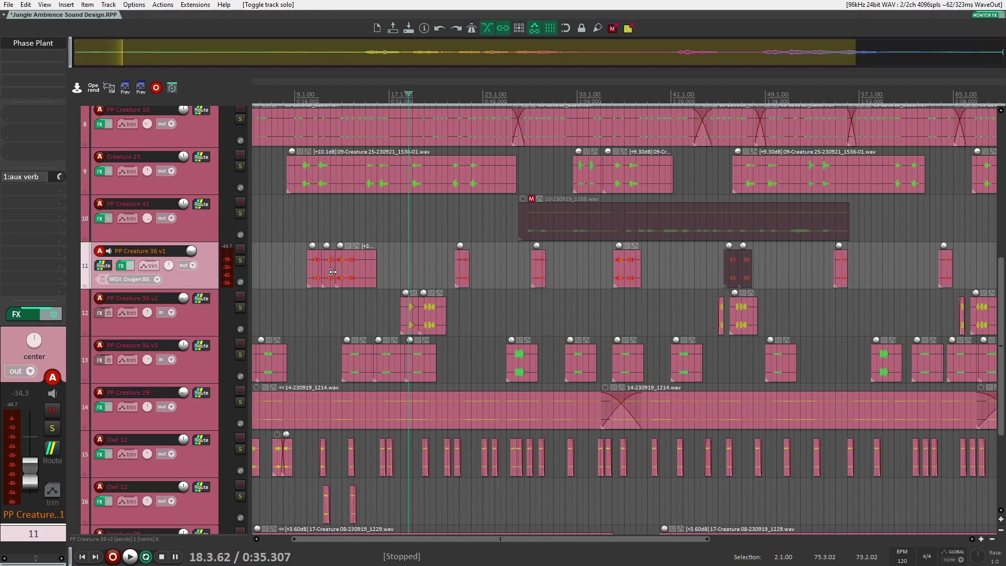
- Show the full length of the creature tracks in the arrangement and select the PP Creature 36 v2 track
scroll(374, 286, down, 1)
scroll(374, 286, down, 2)
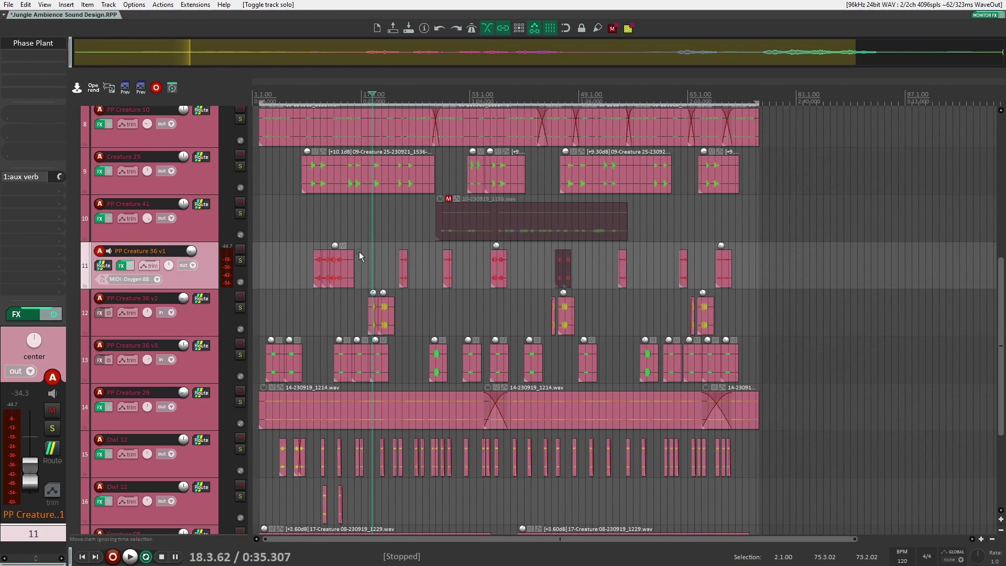
click(222, 323)
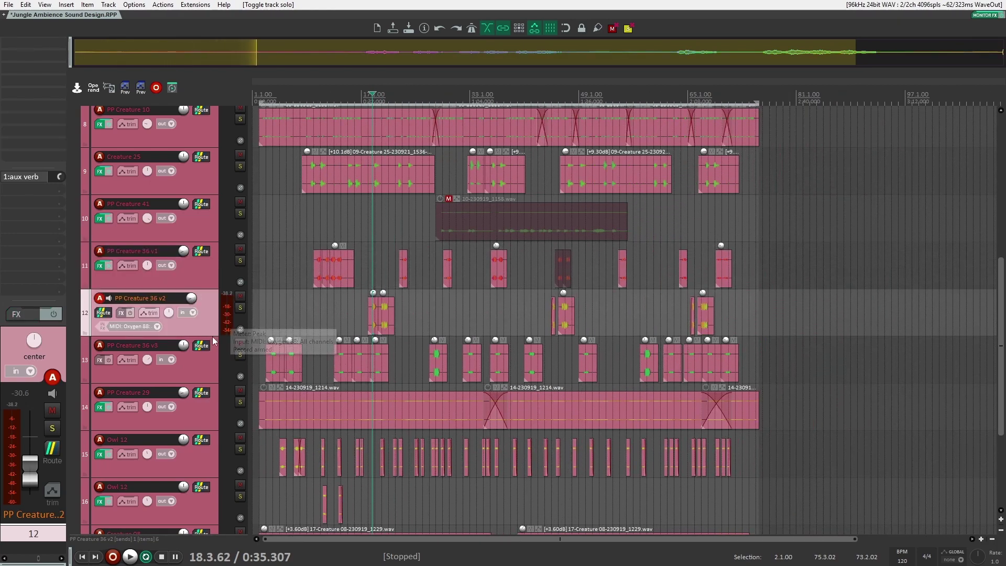
- Solo the PP Creature 36 v3 track, play its first items from around bar 6, and stop
click(265, 341)
click(289, 329)
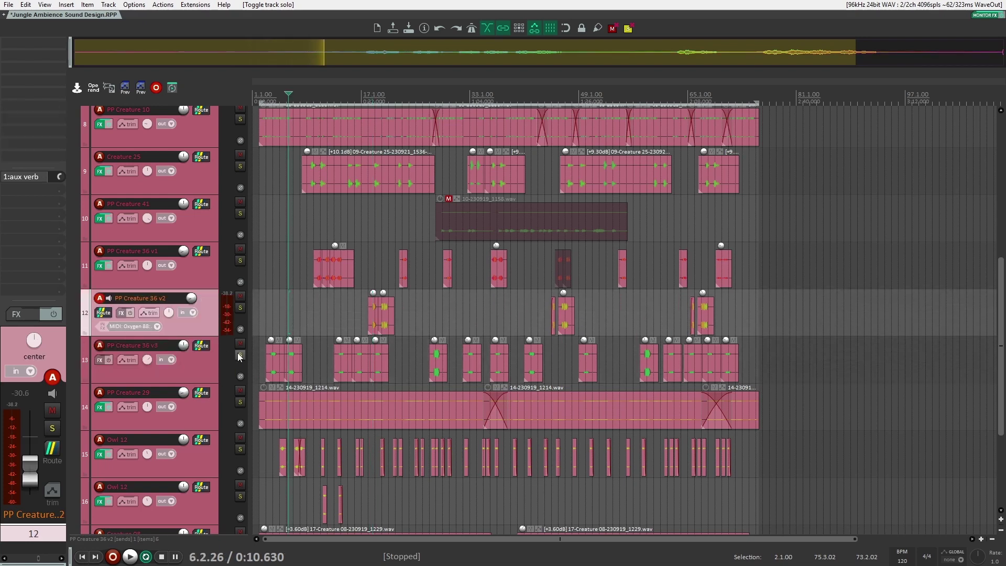
click(240, 355)
key(space)
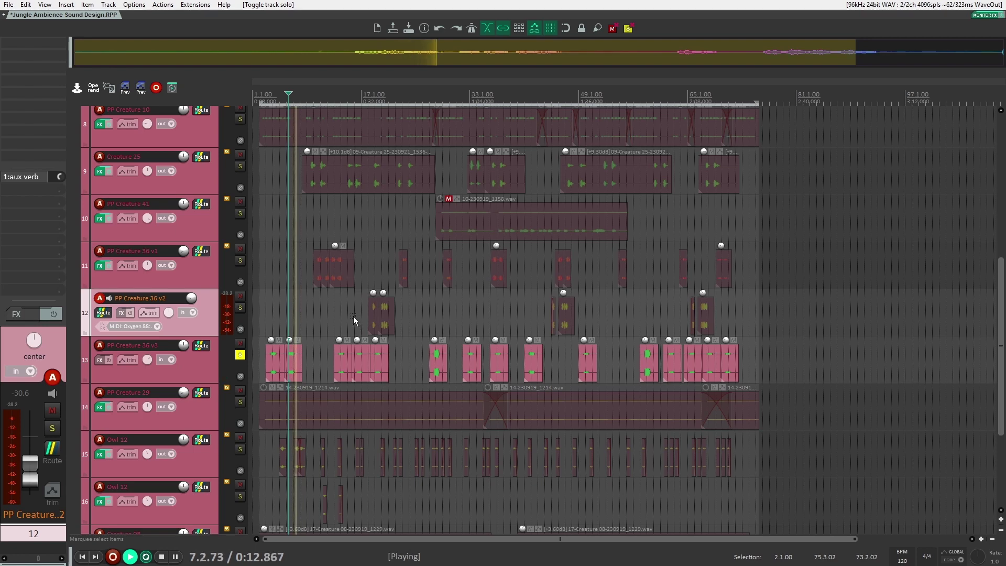
key(space)
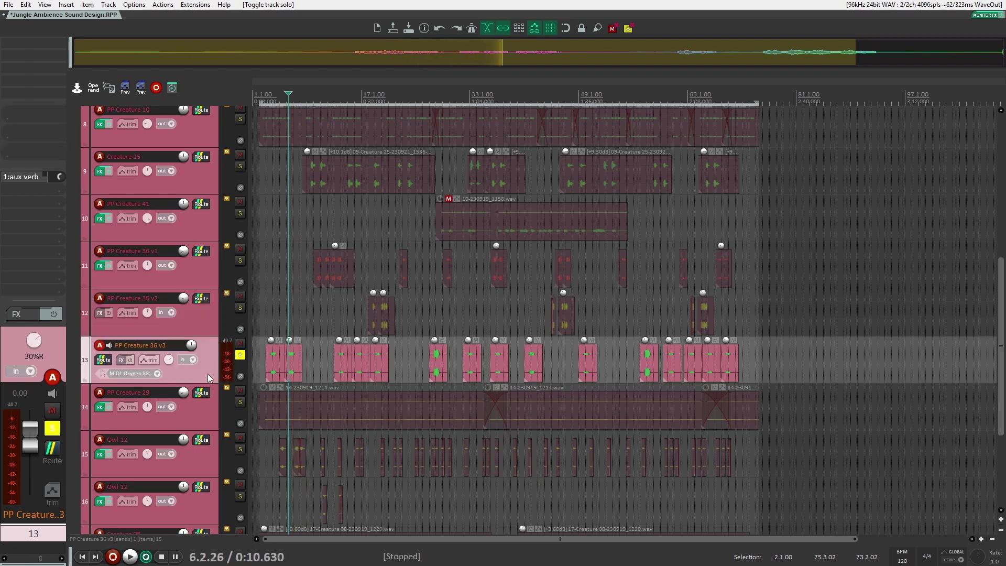
- Play PP Creature 36 v3 from around bar 58, stop, clear its solo, and select the track
click(644, 329)
key(space)
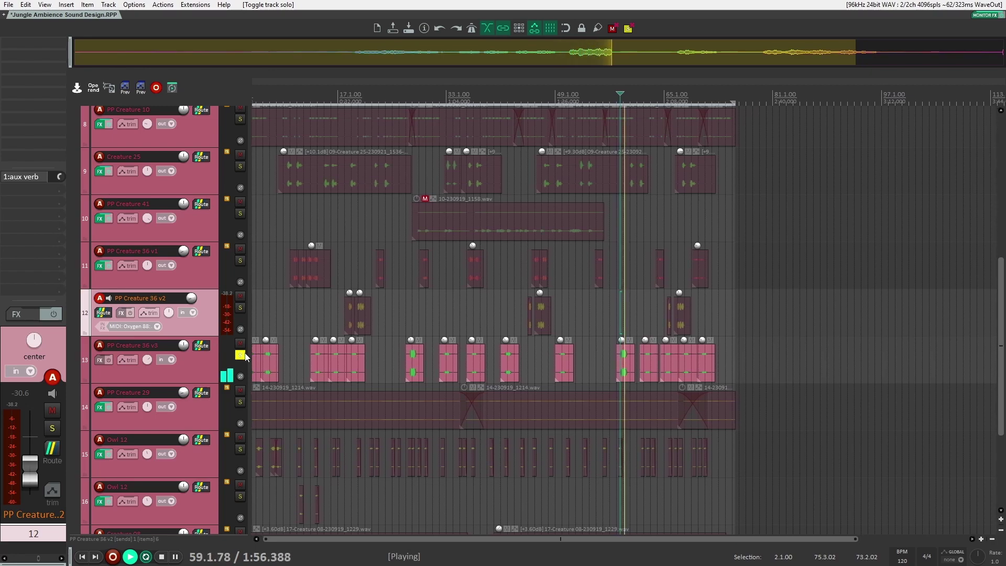
key(space)
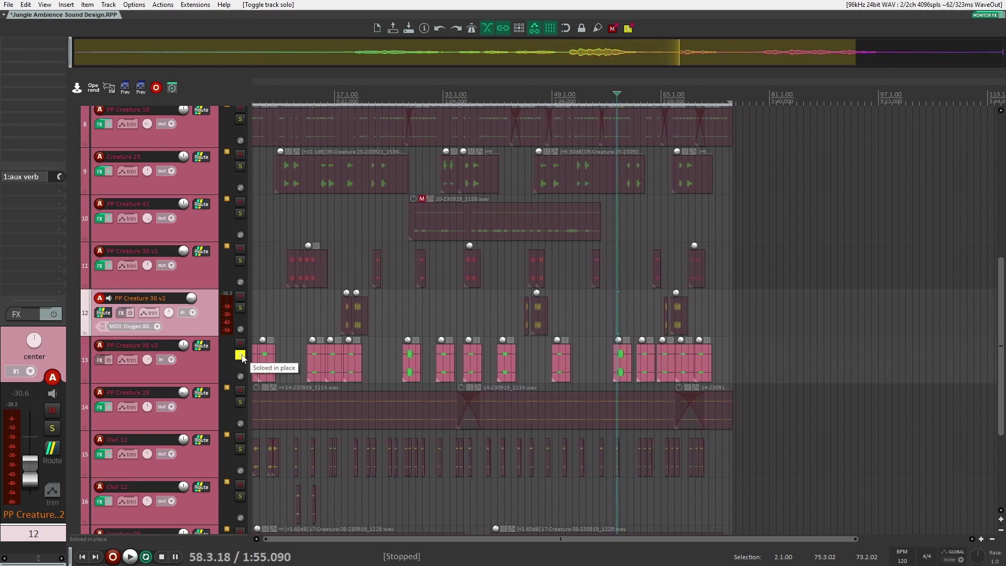
click(240, 355)
click(227, 365)
- Select and solo the PP Creature 29 track, play it from around bar 23, then stop
scroll(361, 318, down, 5)
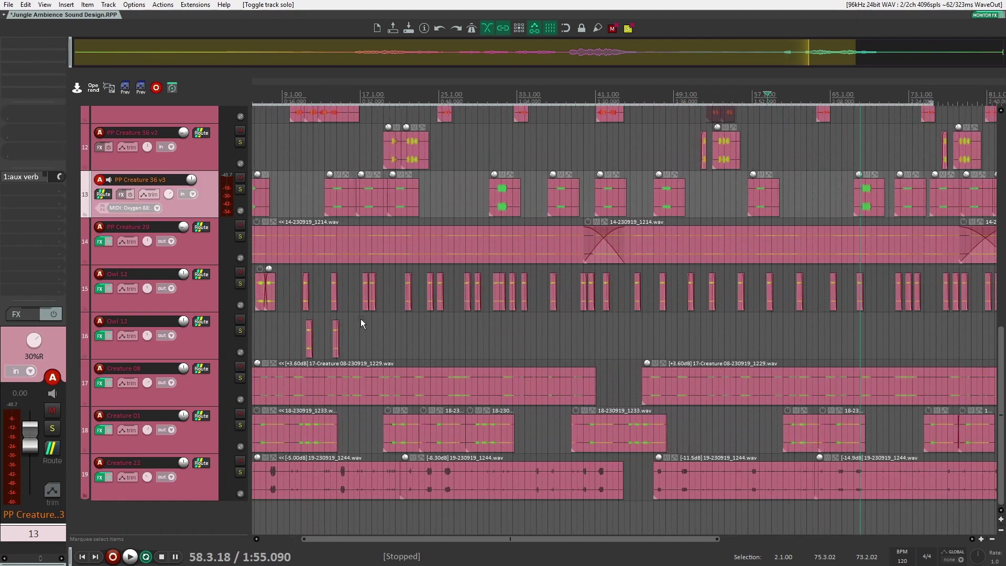
scroll(346, 330, up, 6)
scroll(293, 341, left, 3)
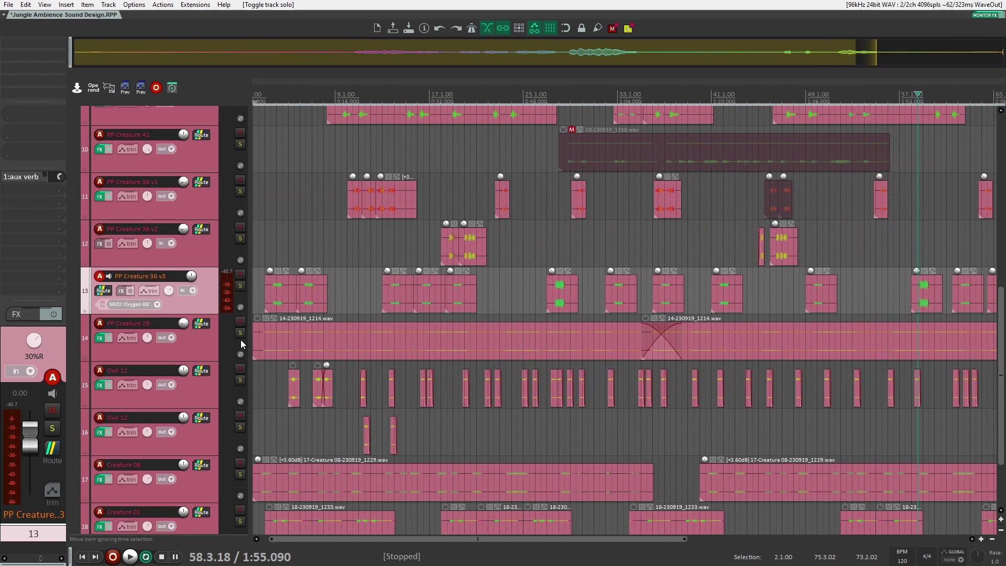
click(235, 338)
click(240, 334)
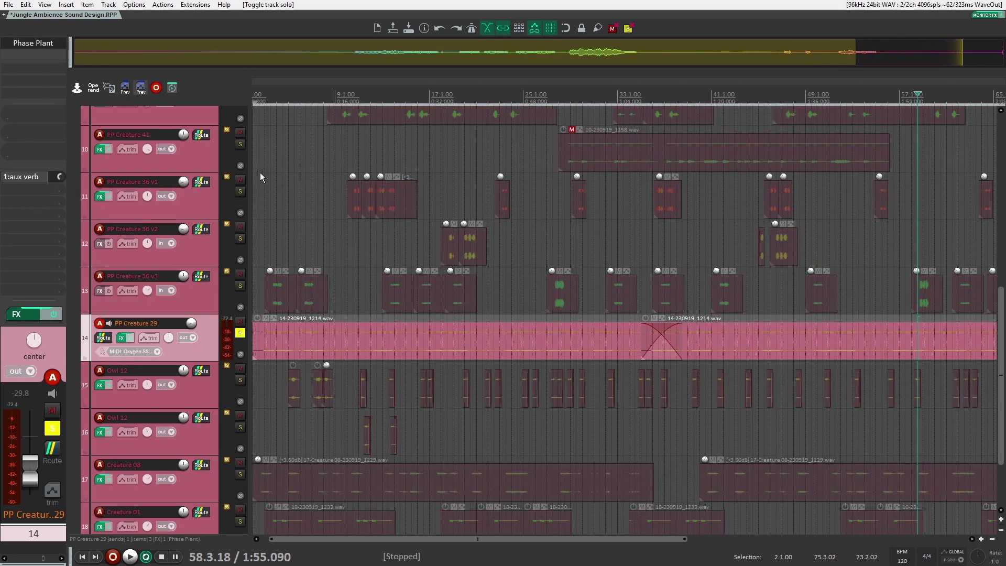
click(341, 305)
click(375, 307)
key(space)
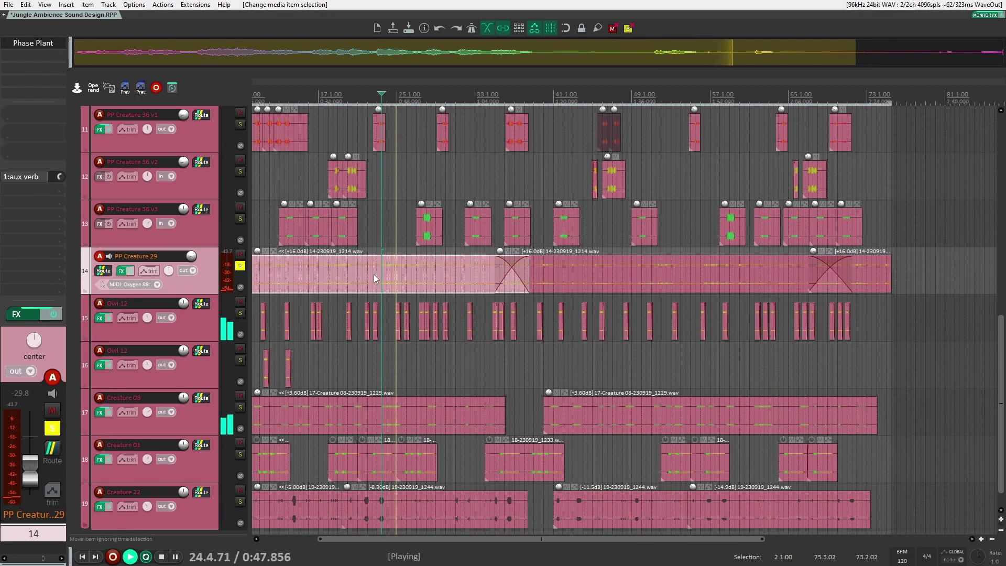
key(space)
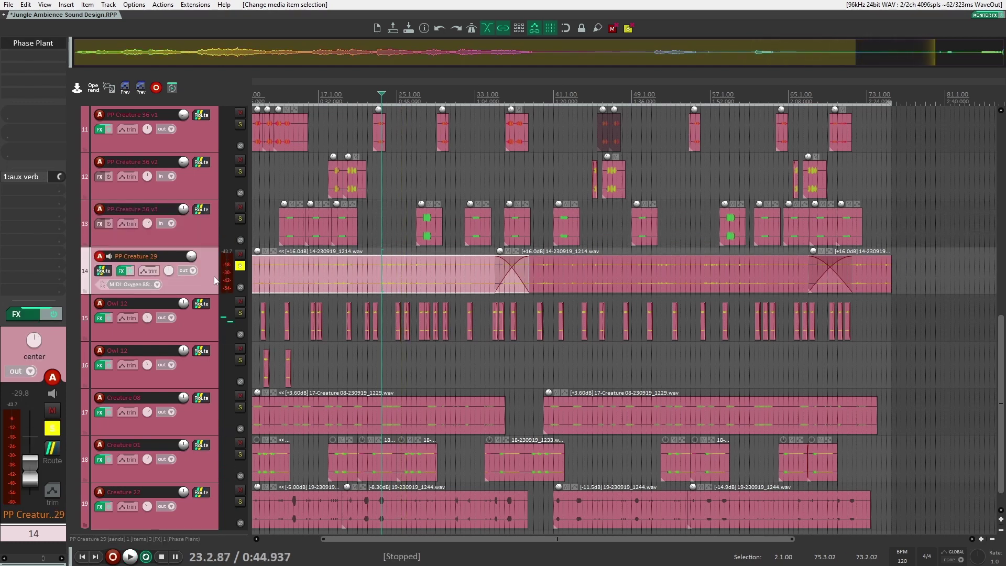
- Open Phase Plant on PP Creature 29 to review its sample and effects, close it, and play the track again briefly
click(34, 43)
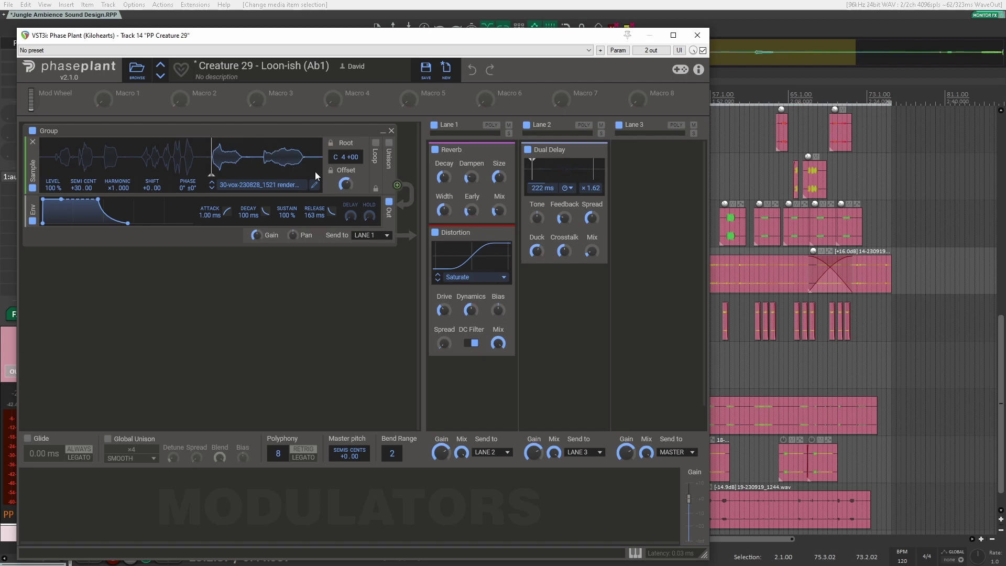
click(697, 35)
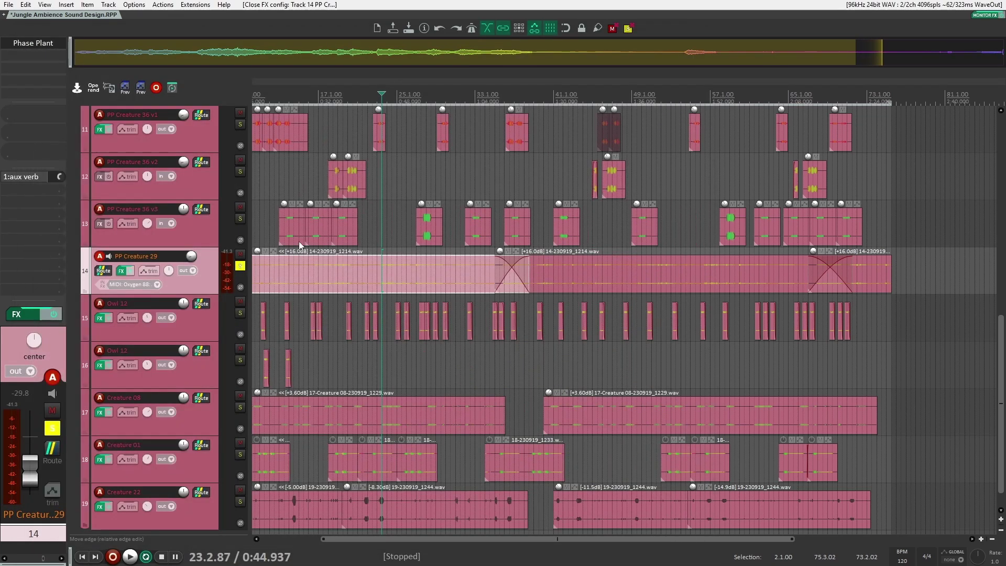
scroll(374, 253, up, 6)
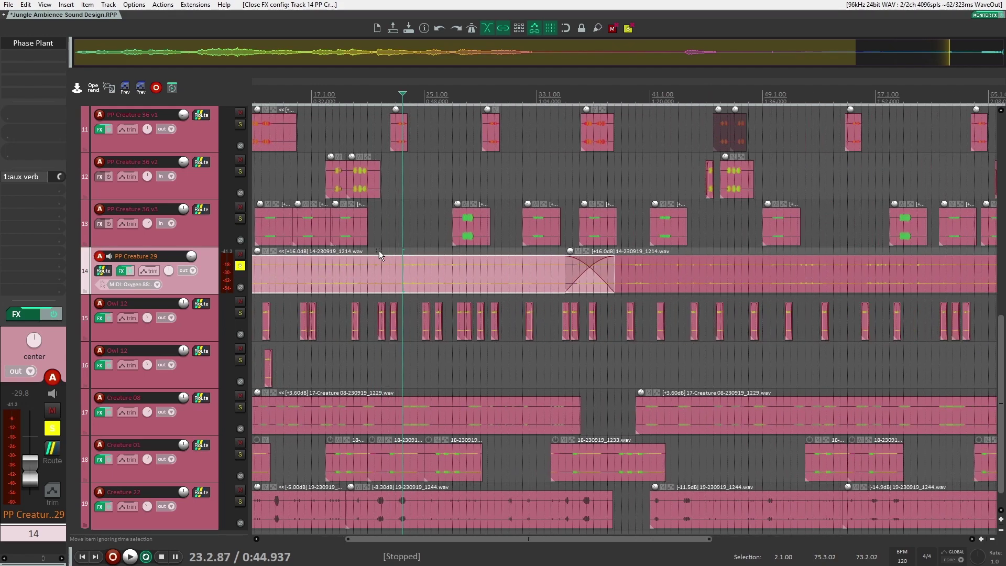
key(space)
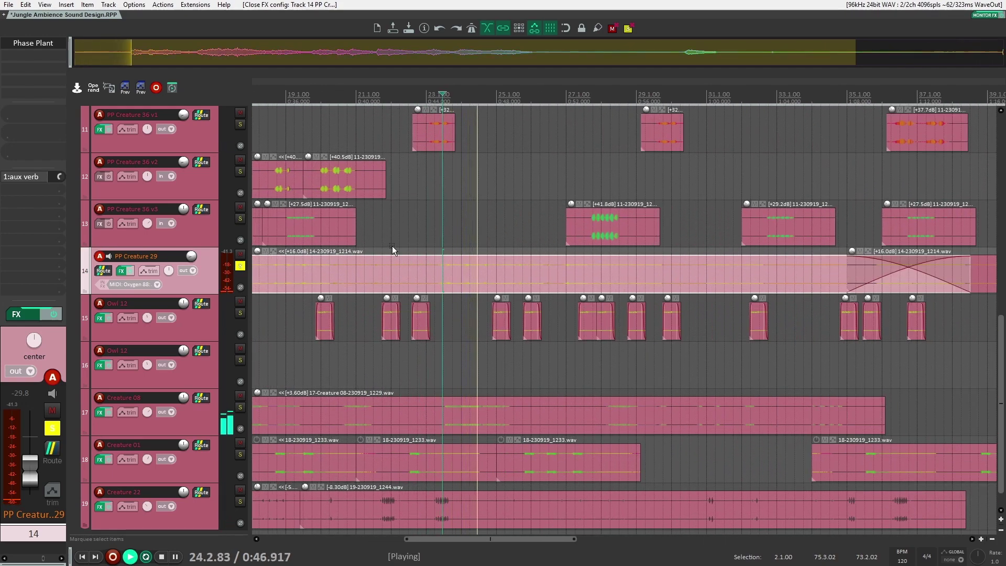
key(space)
scroll(355, 242, down, 3)
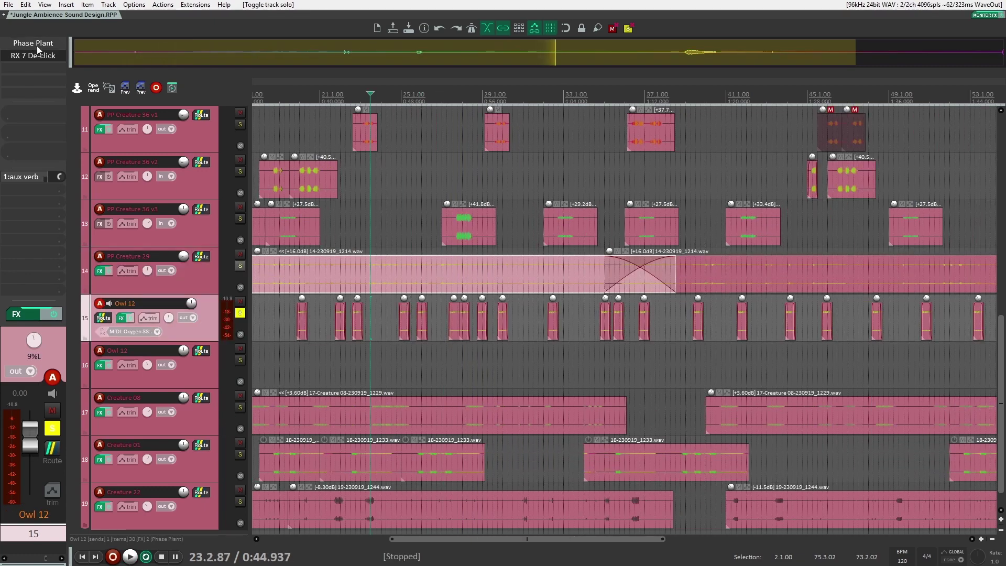
- Audition the soloed Owl 12 track on track 15 by playing its item near bar 21, then stop
click(333, 315)
key(space)
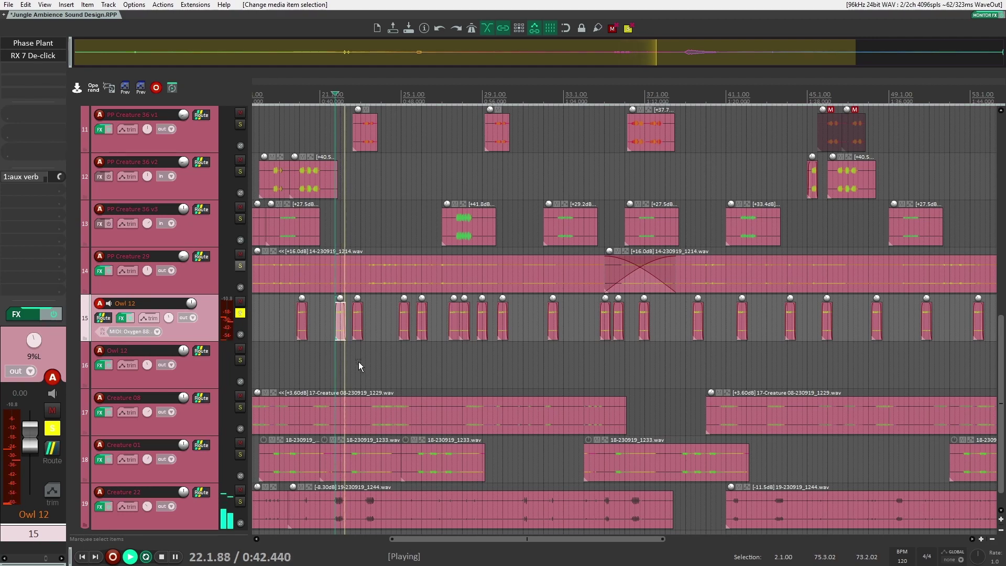
key(space)
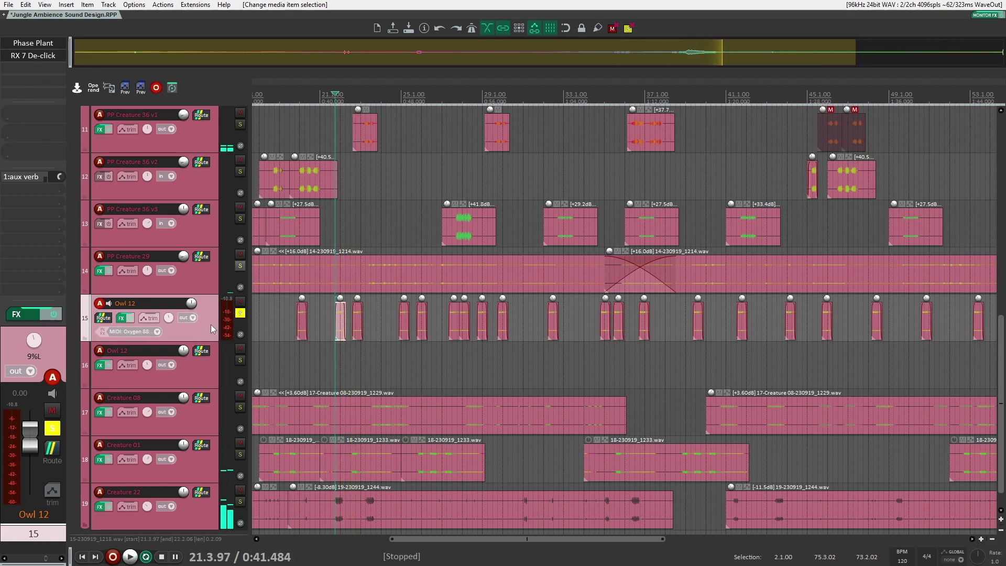
- Open Phase Plant on the Owl 12 track to review its contact-mic sample and reverb, then close it
click(33, 44)
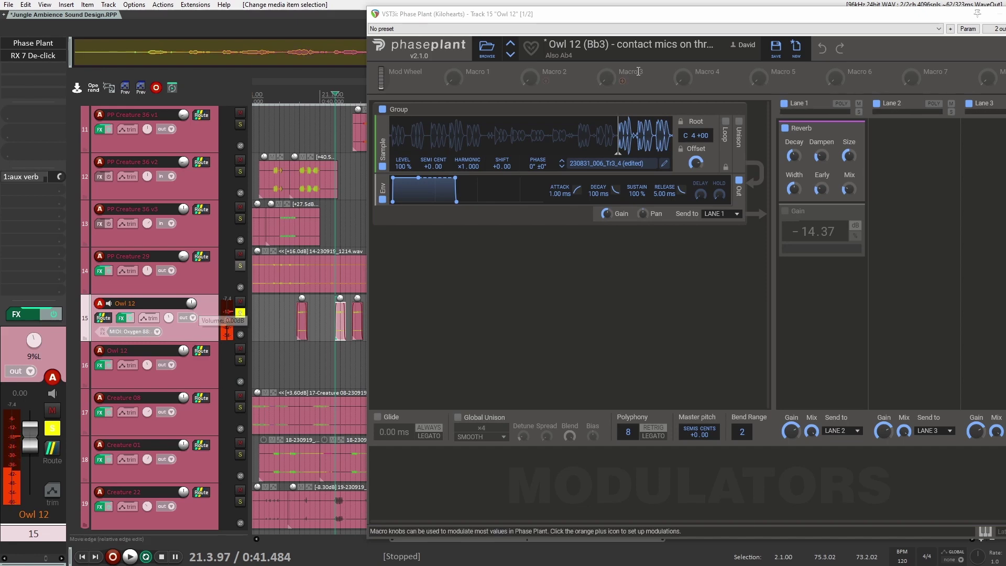
drag(752, 20, 584, 42)
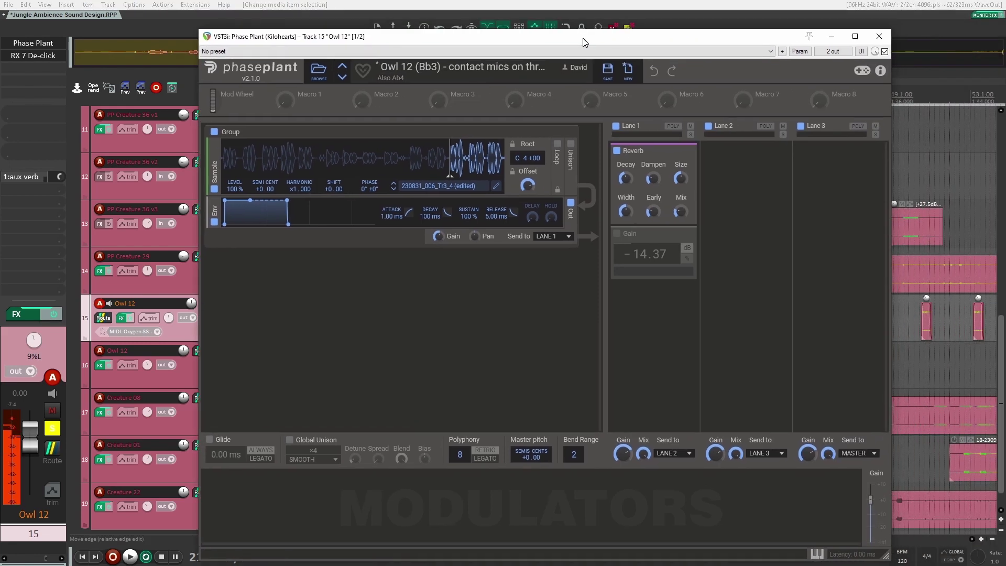
click(878, 37)
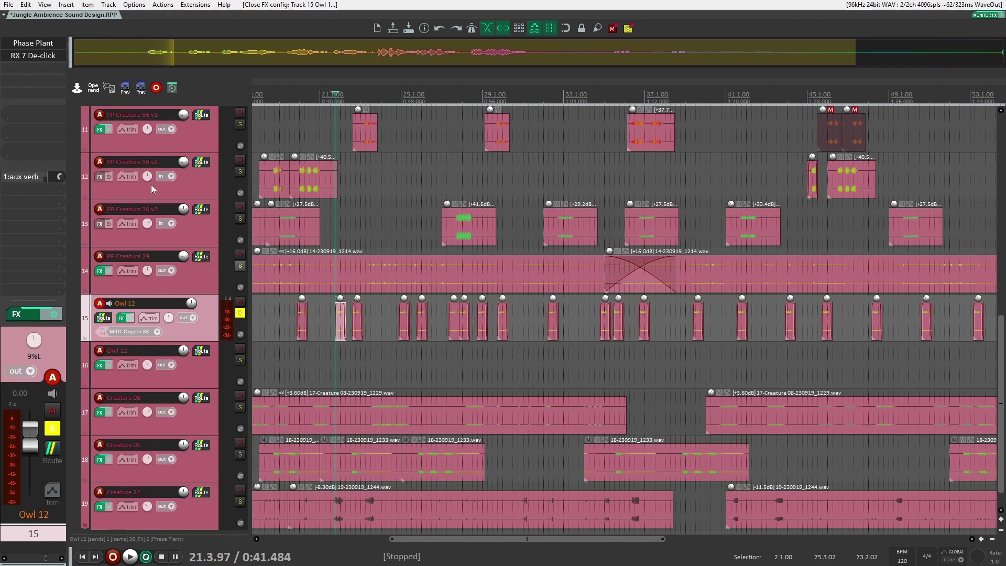
click(24, 43)
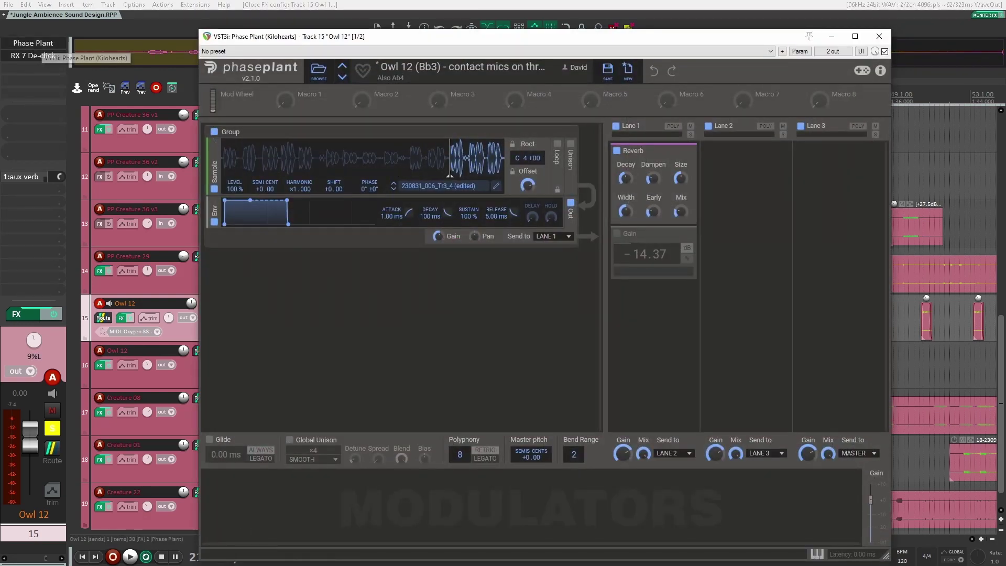
click(880, 36)
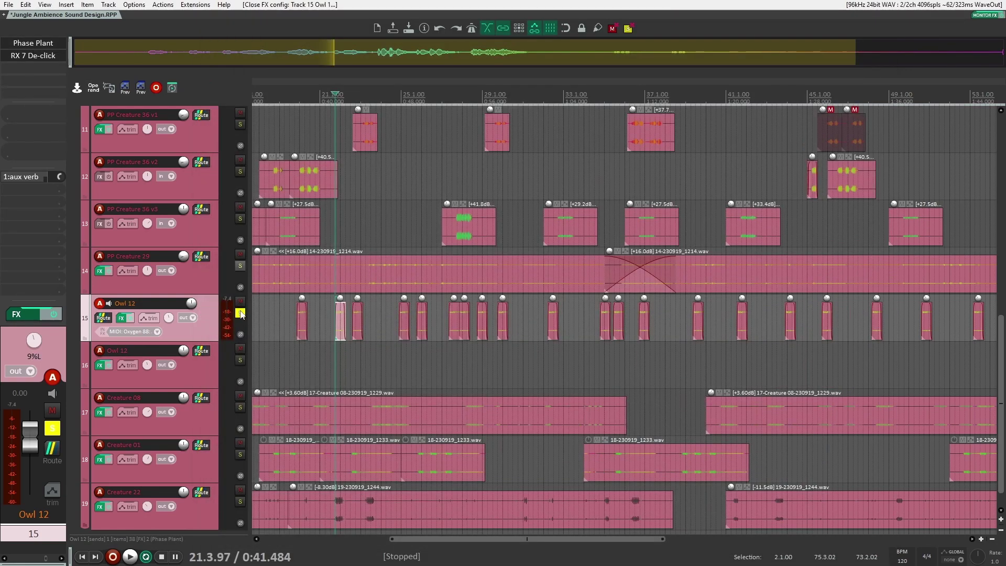
- Clear the solo on track 15, select the second Owl 12 track, and inspect its two items in the arrangement
click(241, 313)
click(187, 366)
scroll(412, 334, down, 5)
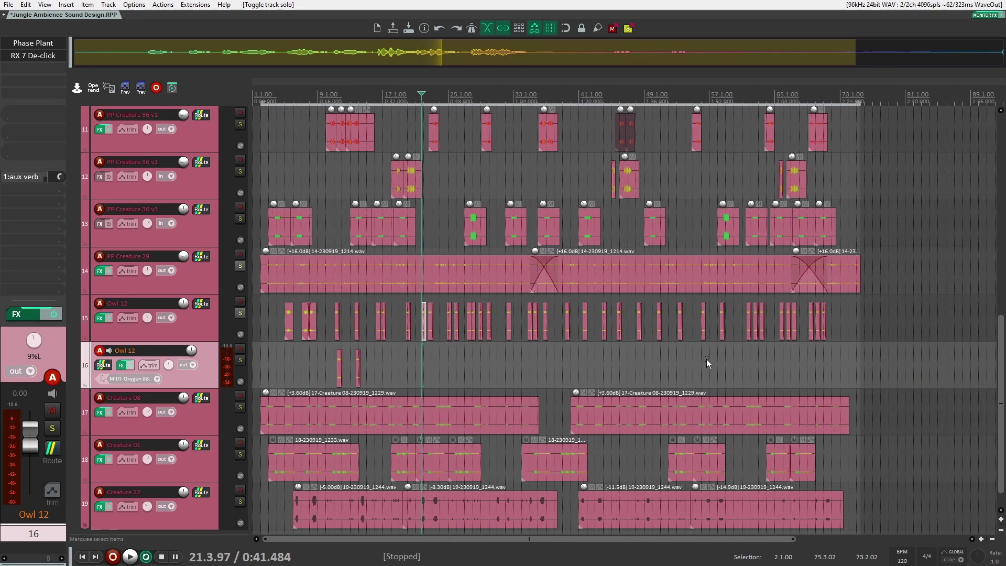
scroll(706, 359, up, 5)
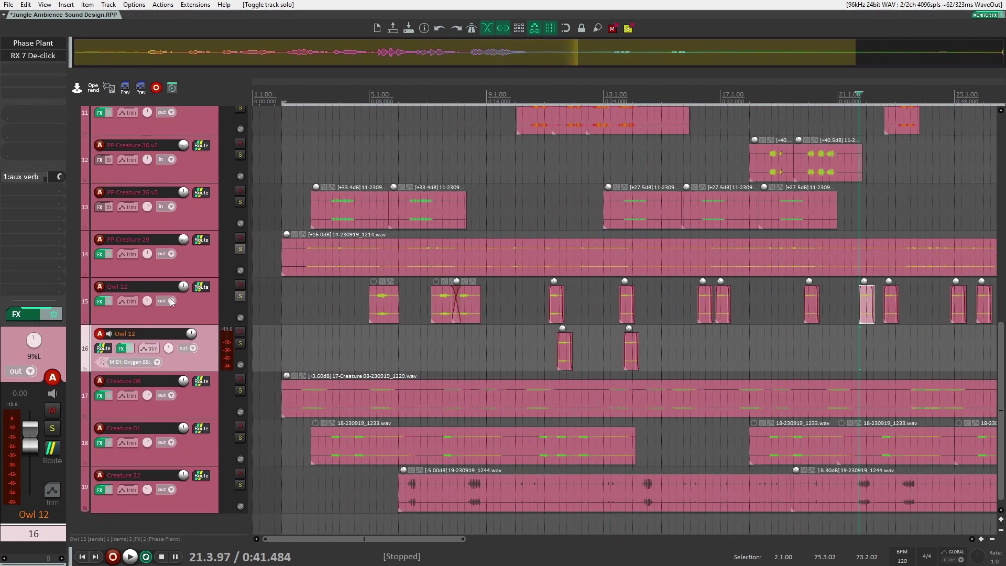
- Solo Owl 12 on track 15 and play from around bar 7, comparing RX 7 De-click bypassed and enabled, then stop
click(193, 315)
click(240, 296)
click(429, 313)
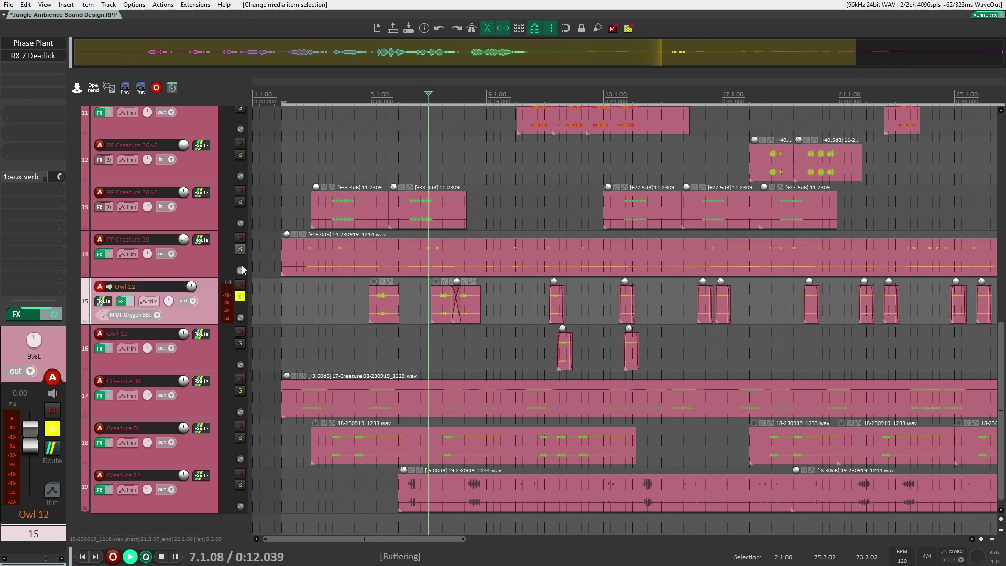
shift+click(33, 56)
key(space)
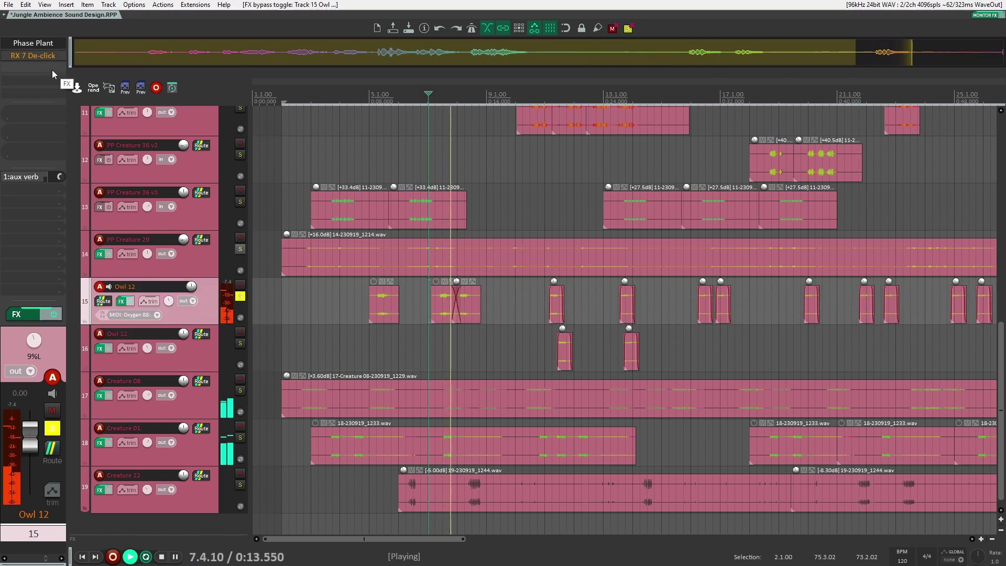
shift+click(40, 58)
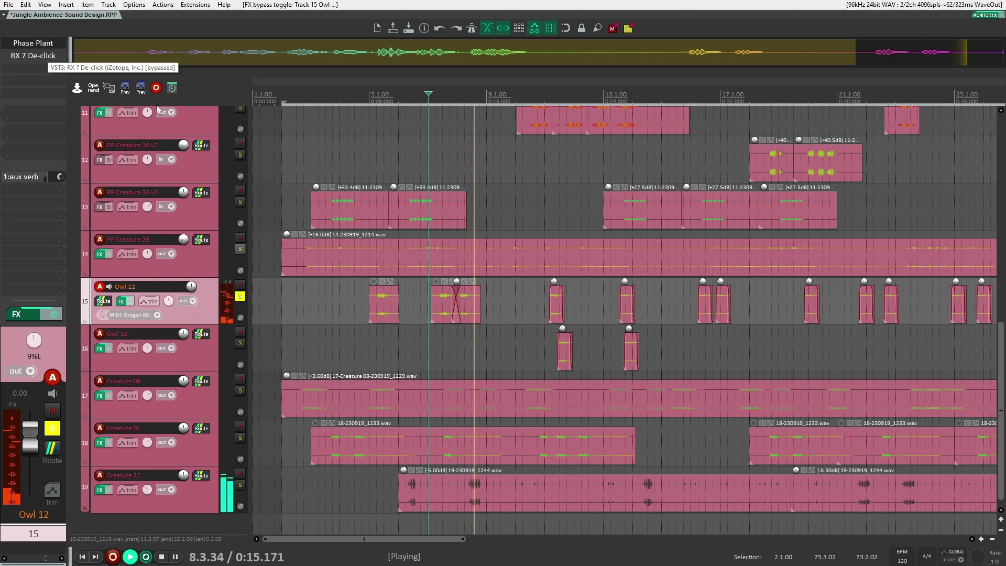
key(space)
- Inspect the crossfaded Owl 12 items near bar 8, clear the track's solo, and select Owl 12 on track 16
scroll(477, 299, up, 8)
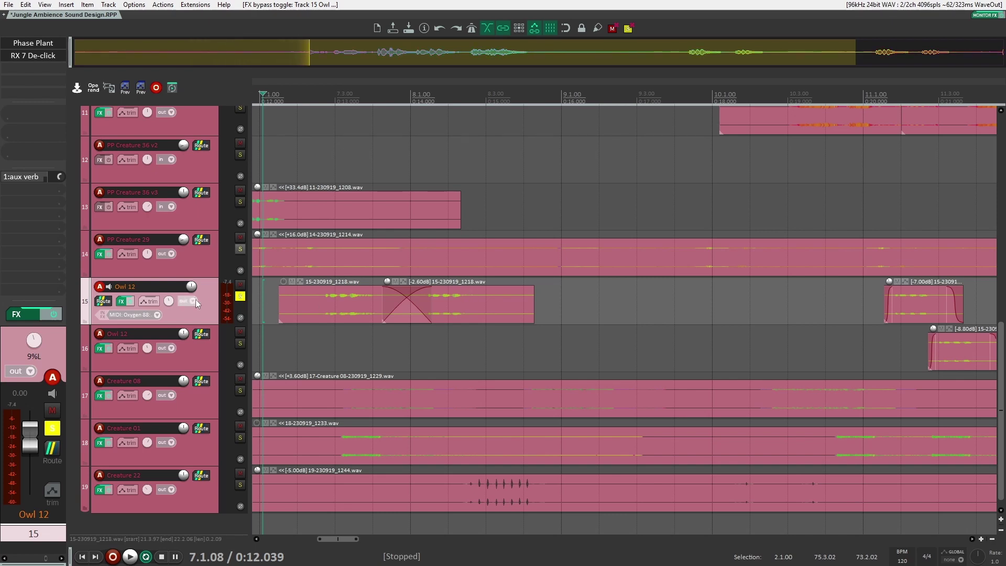
click(240, 296)
scroll(383, 310, down, 8)
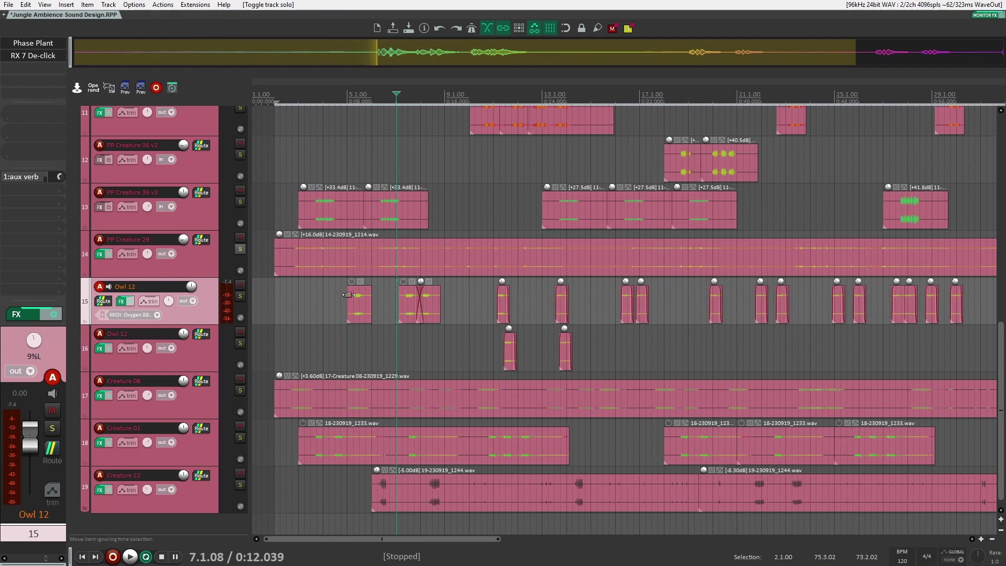
click(211, 340)
scroll(344, 325, down, 1)
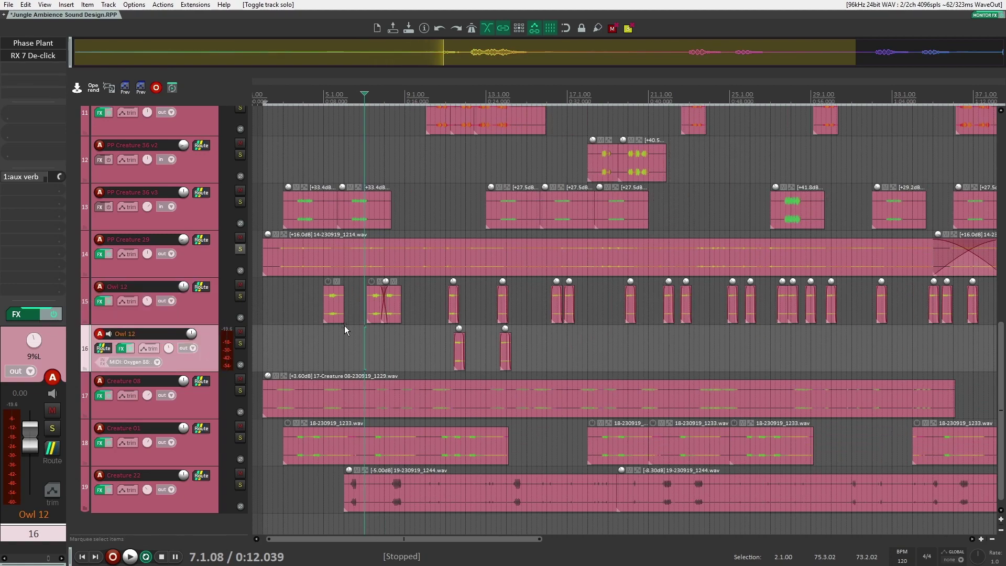
scroll(256, 360, up, 1)
scroll(294, 345, down, 3)
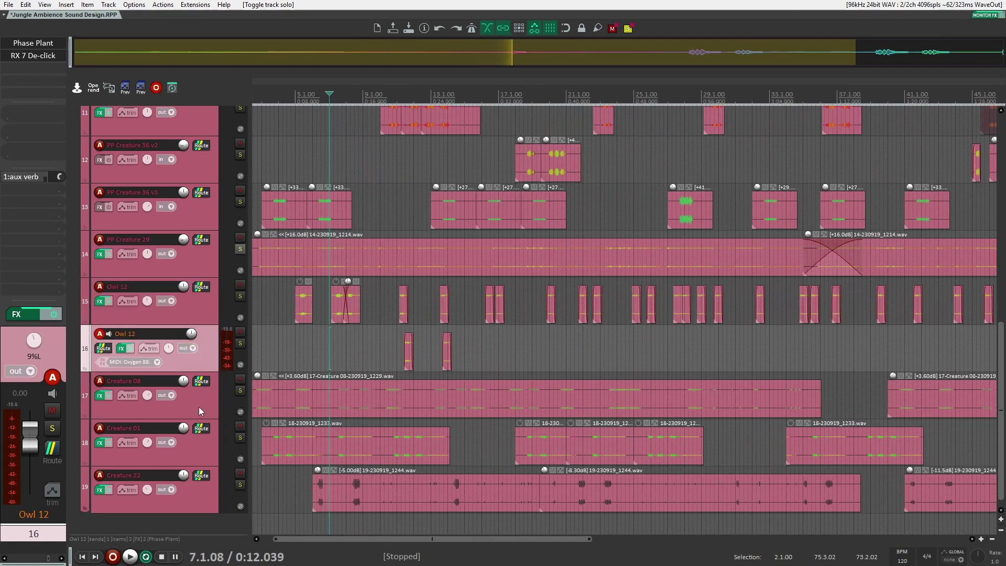
- Solo the Creature 08 track, play it from around bar 5, select the track, and stop playback
scroll(213, 398, down, 1)
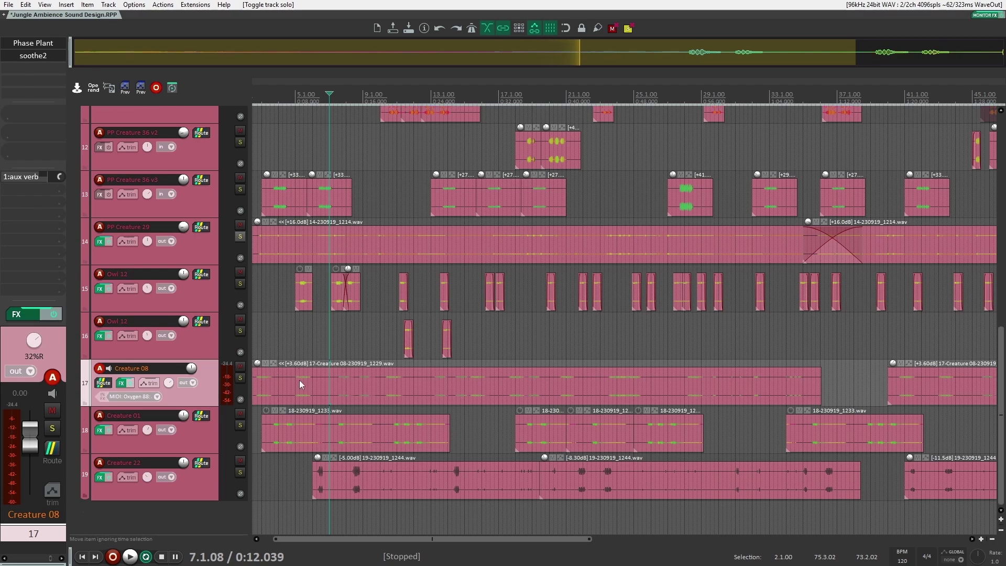
scroll(300, 379, up, 4)
click(292, 352)
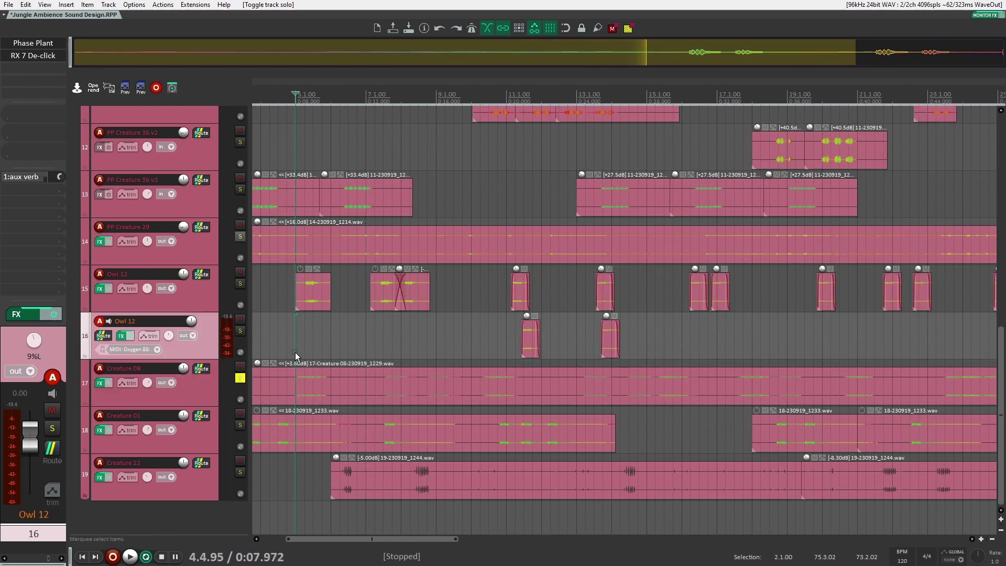
key(space)
click(196, 389)
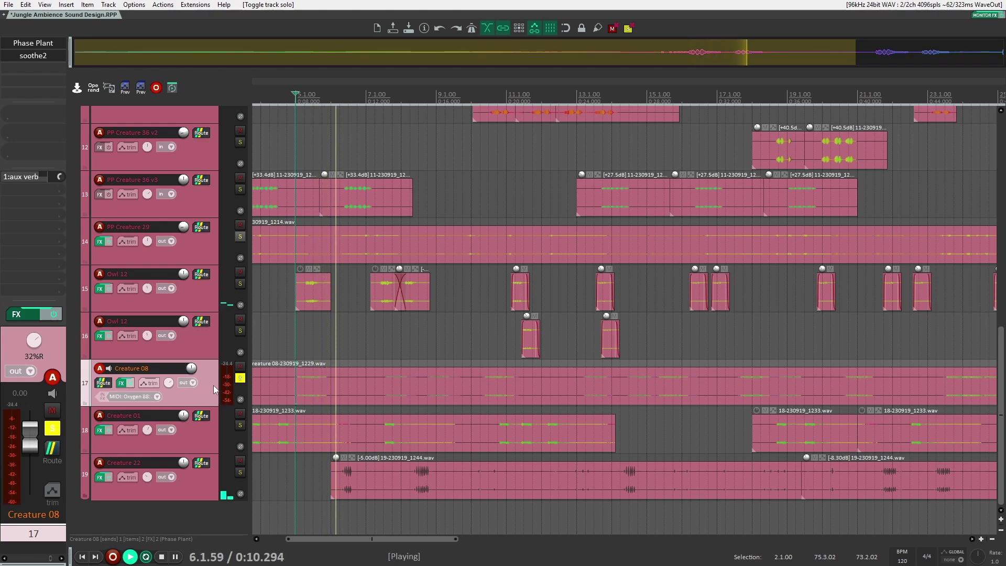
key(space)
- Review the Phase Plant patch and the soothe2 settings on the Creature 08 track, closing each plug-in window
click(36, 45)
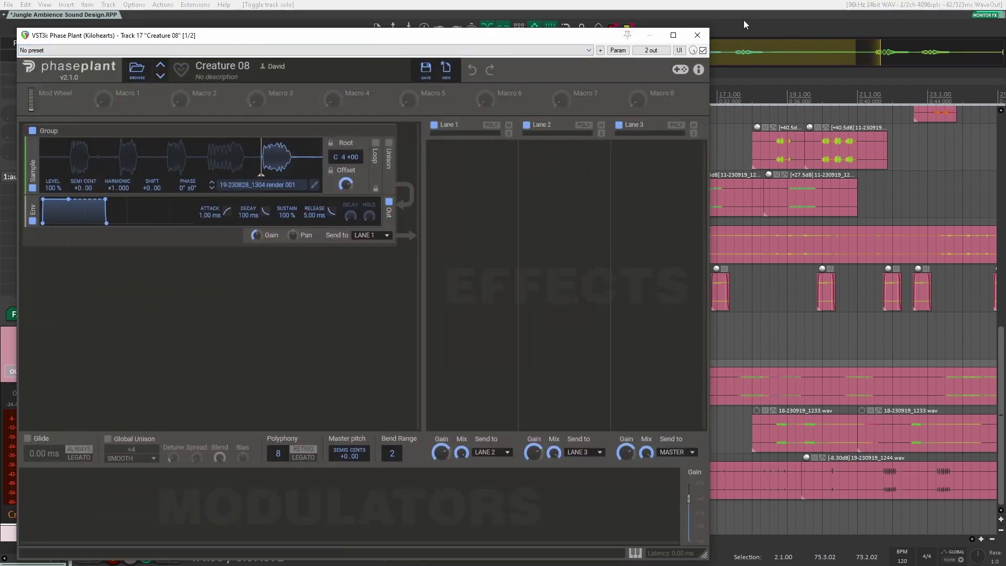
click(697, 35)
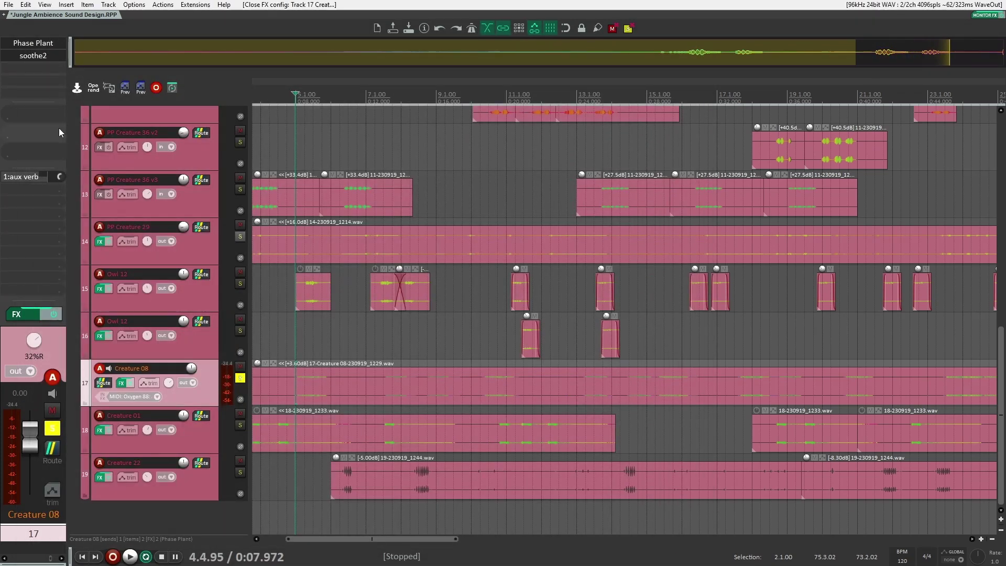
click(30, 56)
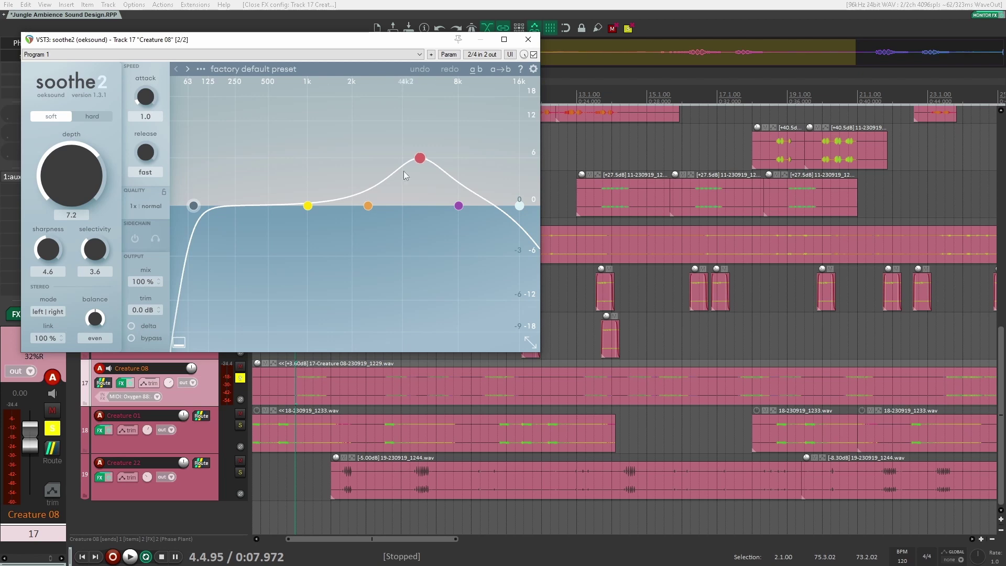
click(528, 40)
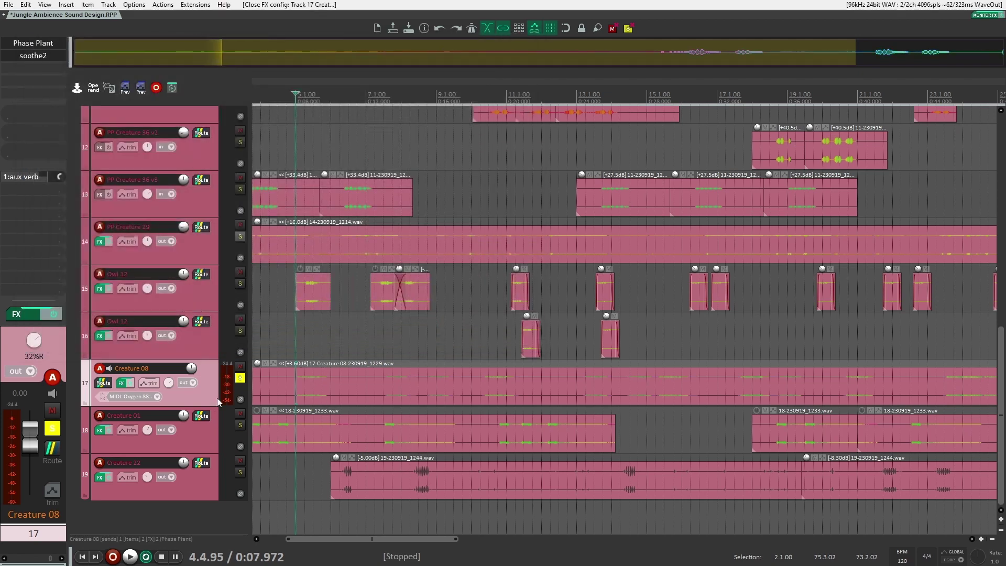
- Clear the solo on Creature 08, solo Creature 01, and play it from around bar 4, then stop
click(239, 378)
click(240, 425)
scroll(391, 348, left, 3)
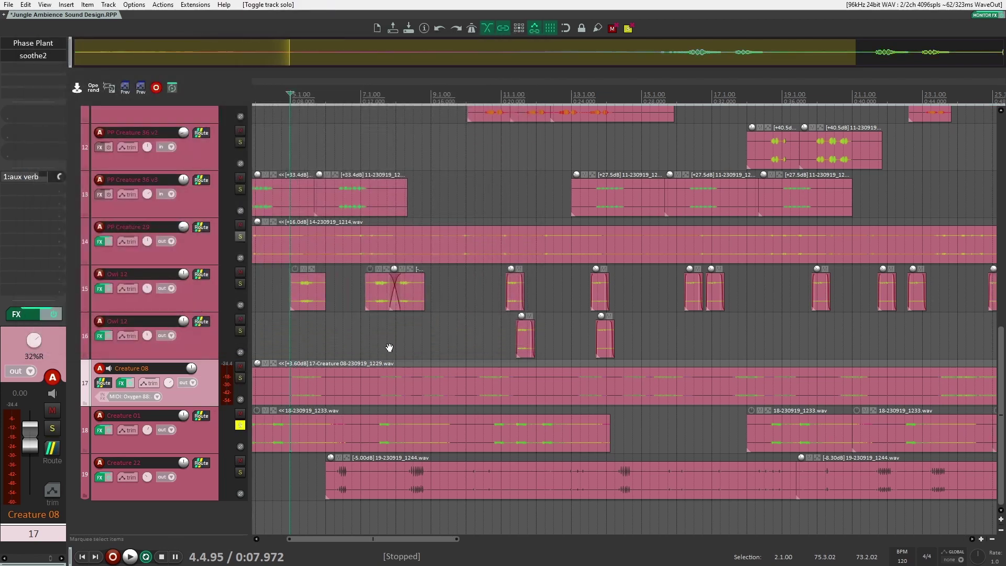
click(351, 340)
key(space)
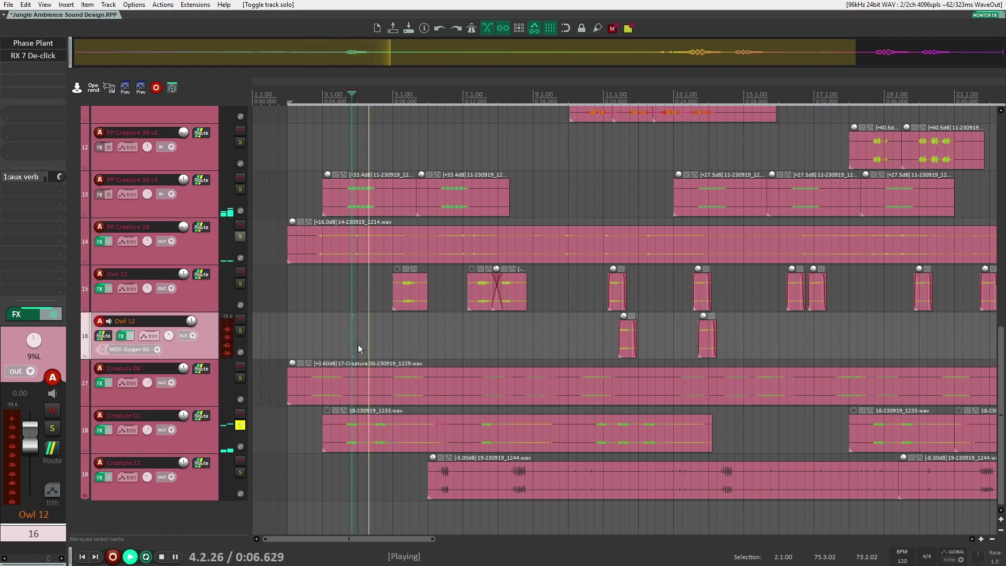
key(space)
- Select the Creature 01 track and examine its Phase Plant sample, Gain and Reverb, then close the plug-in
click(201, 439)
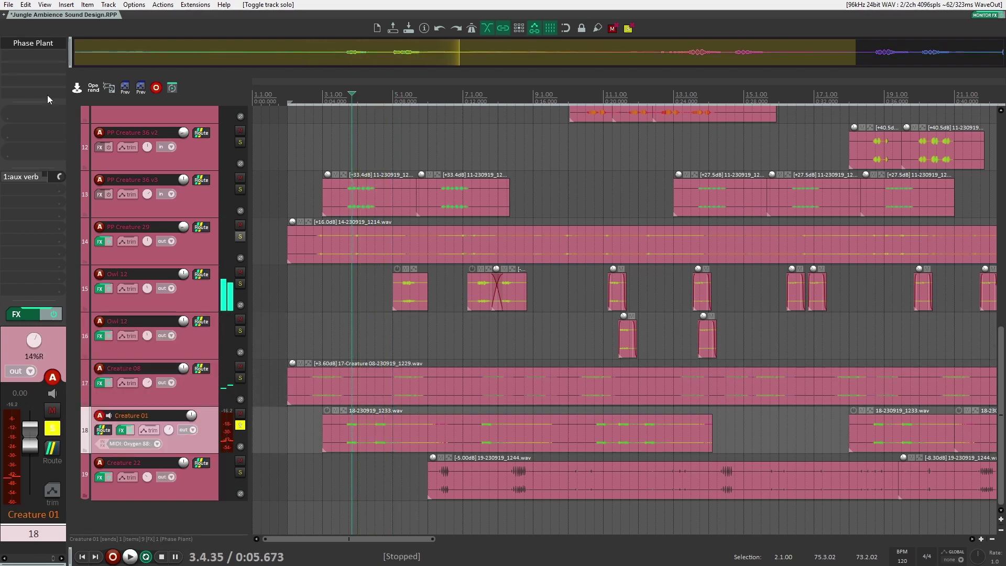
click(43, 46)
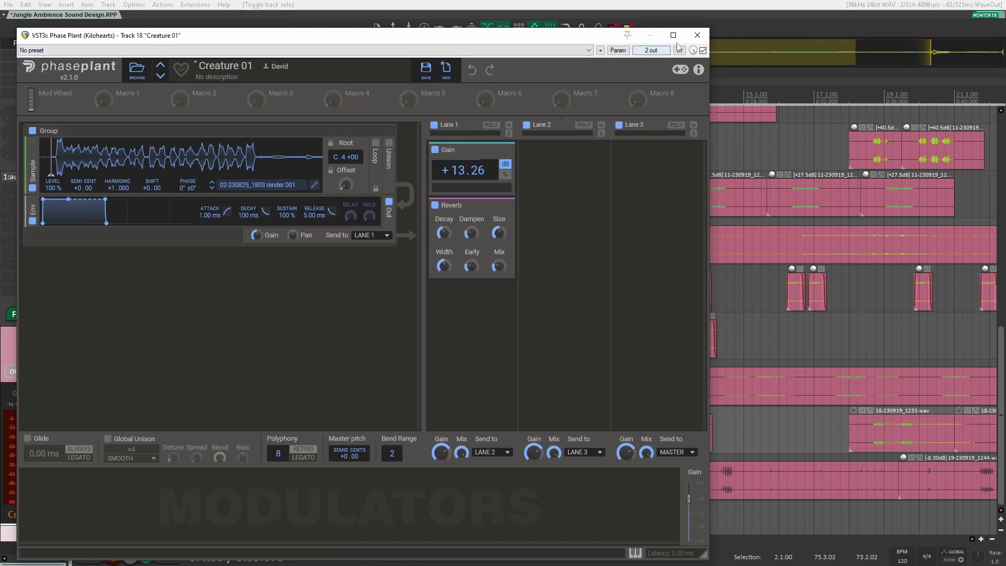
click(697, 35)
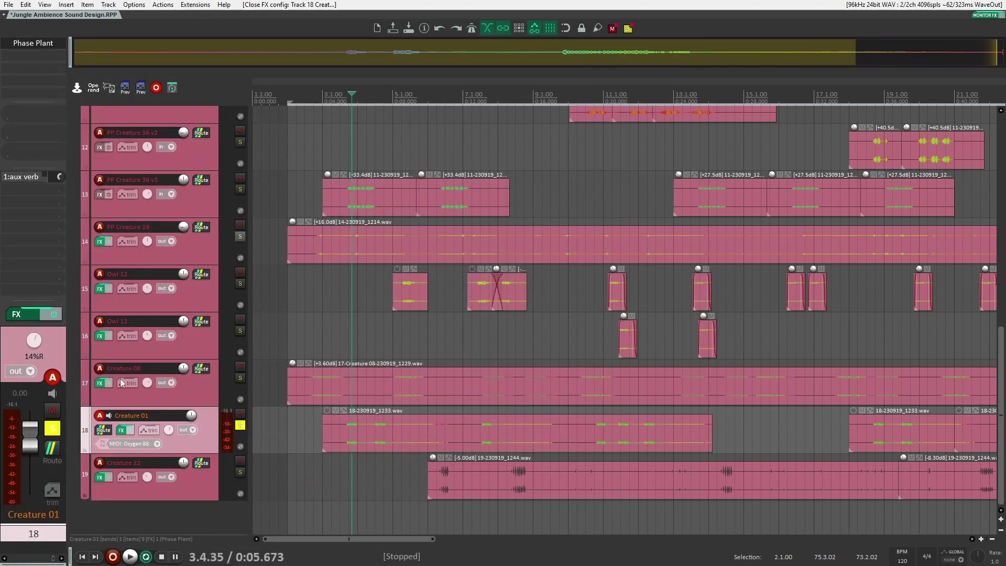
click(55, 44)
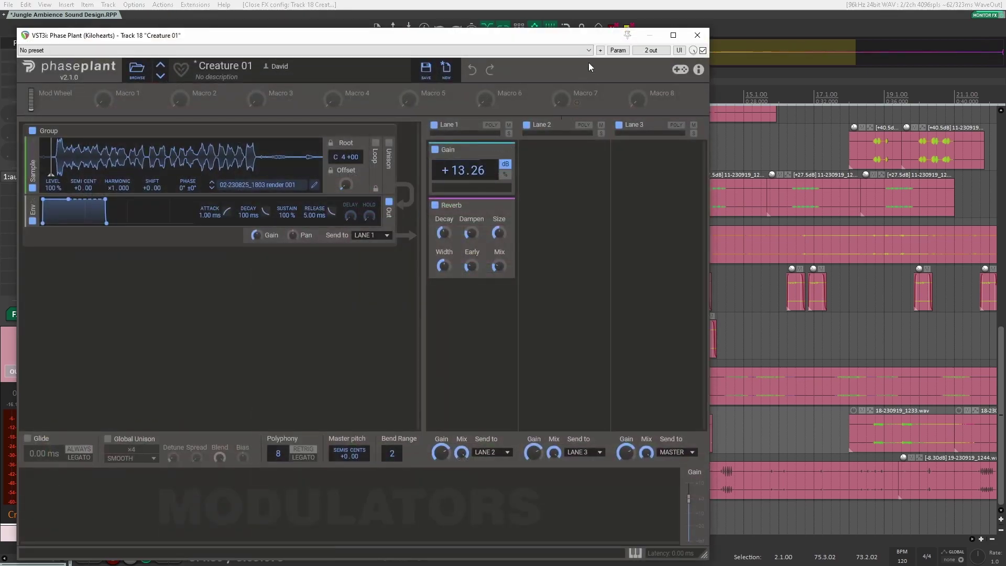
click(697, 36)
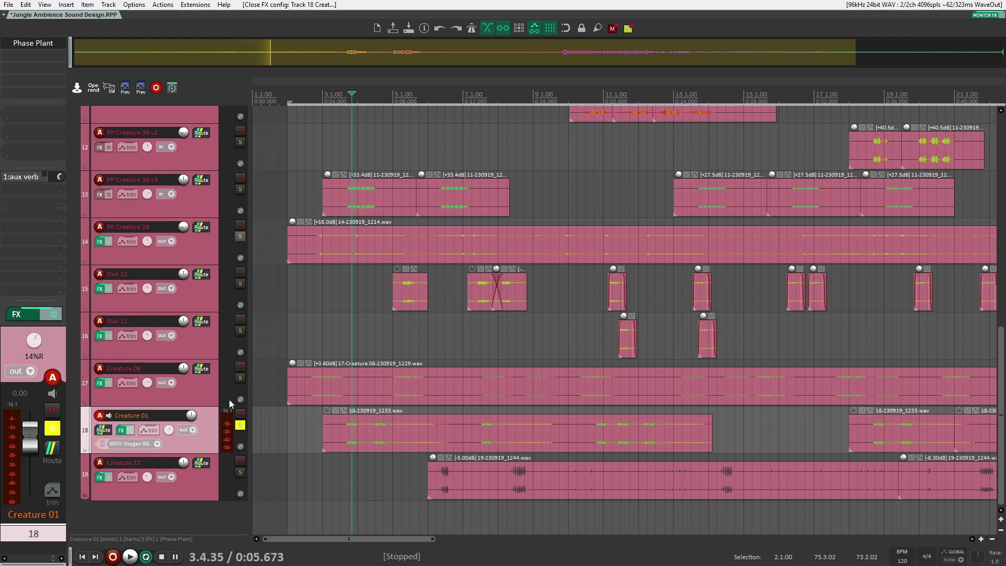
- Play the first Creature 01 item from around bar 3, then stop playback
click(338, 426)
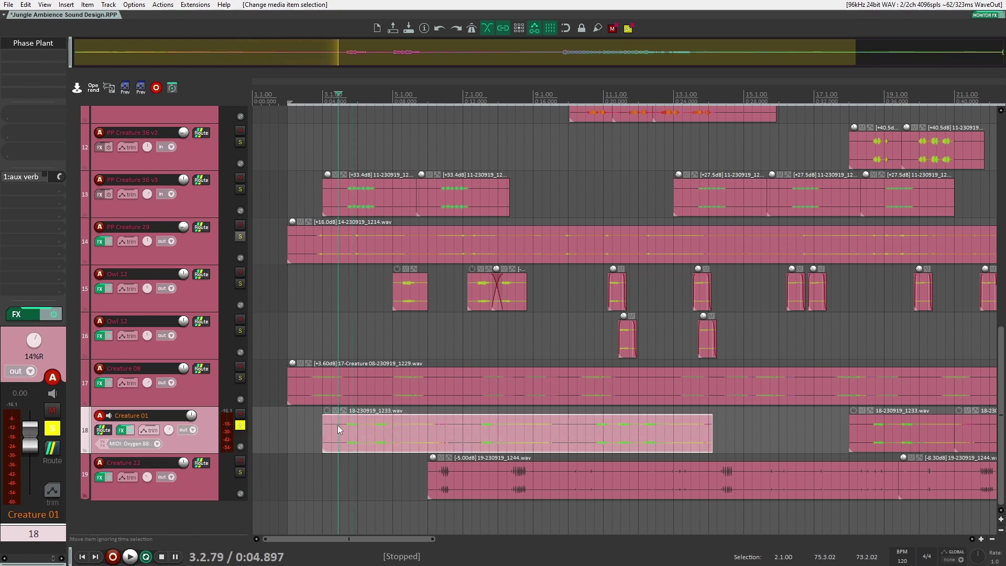
key(space)
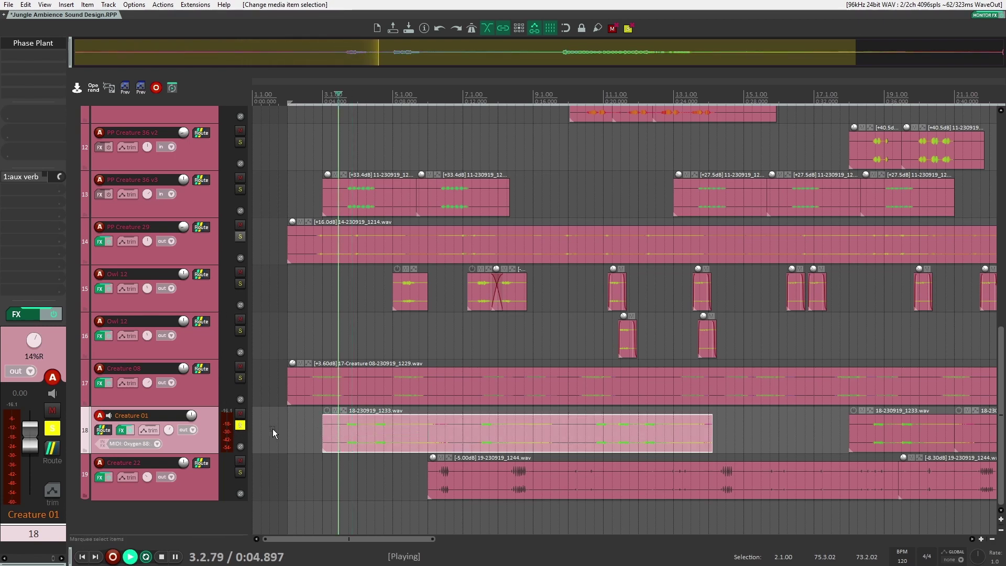
key(space)
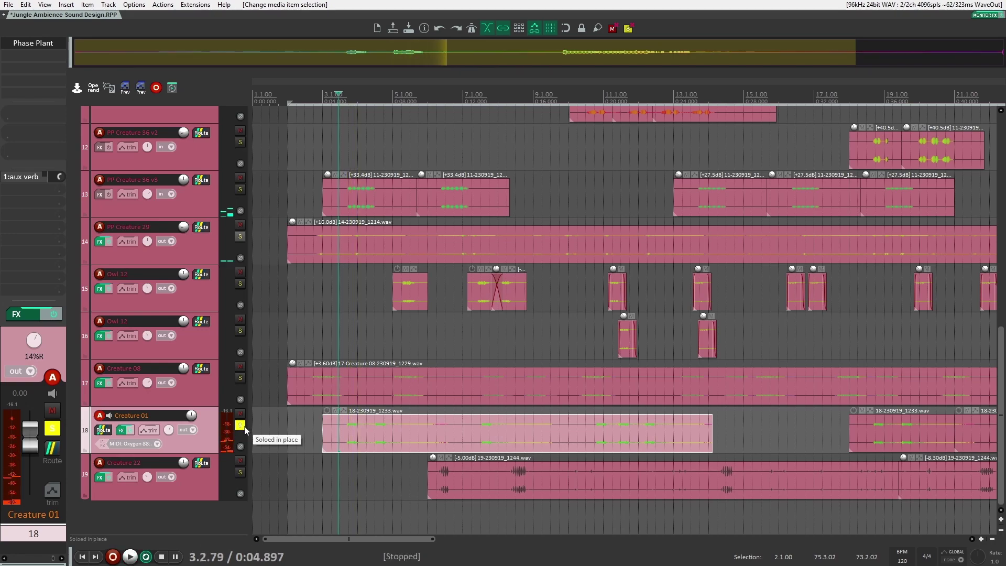
- Solo Creature 22 instead of Creature 01 and audition its first item from around bars 6 and 8, then stop
click(240, 472)
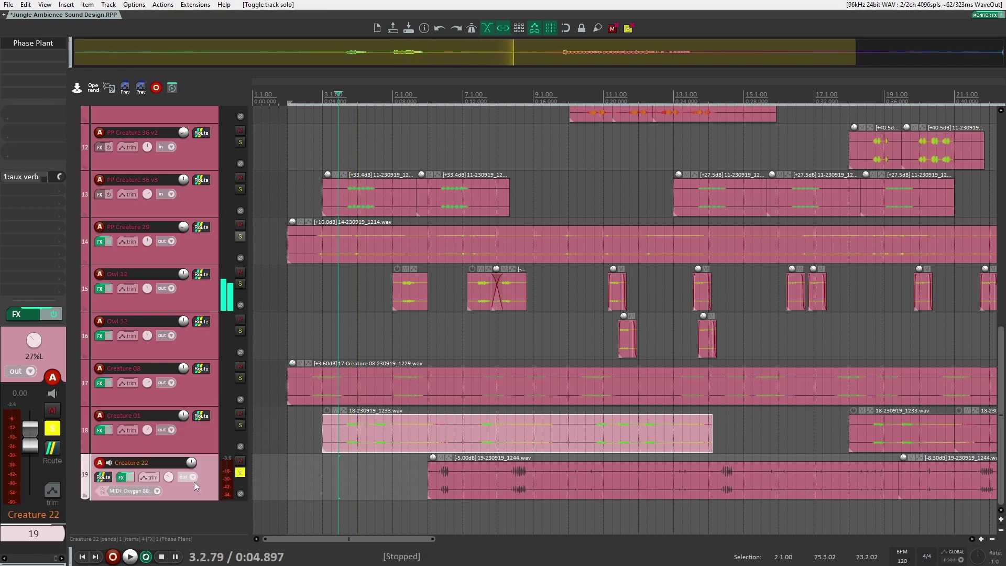
click(416, 467)
scroll(400, 467, down, 1)
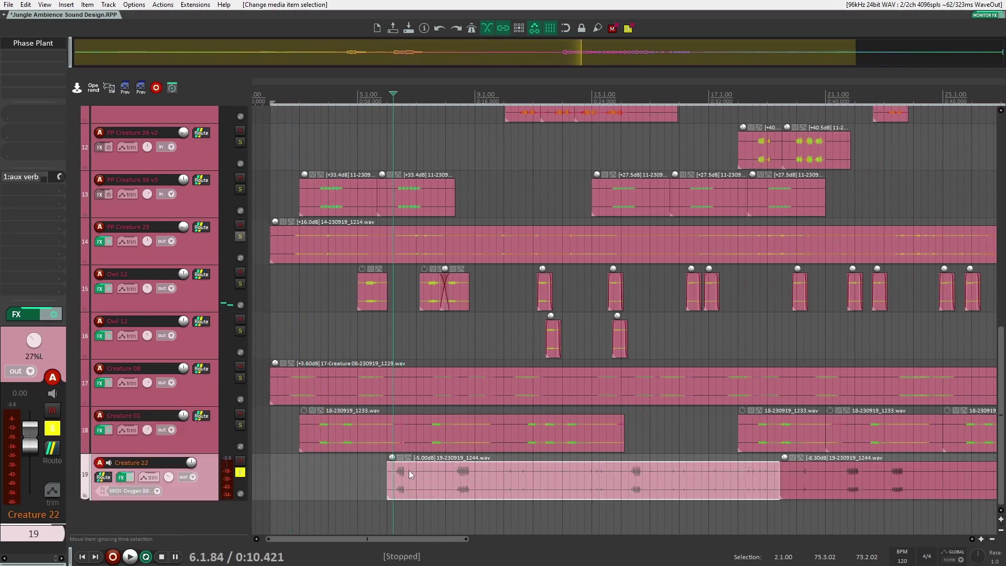
key(space)
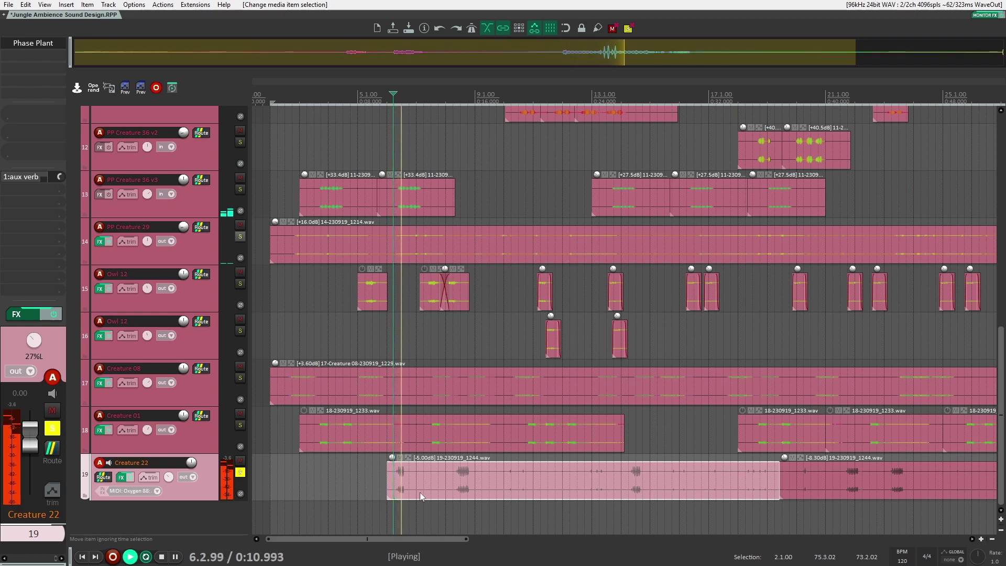
key(space)
click(459, 472)
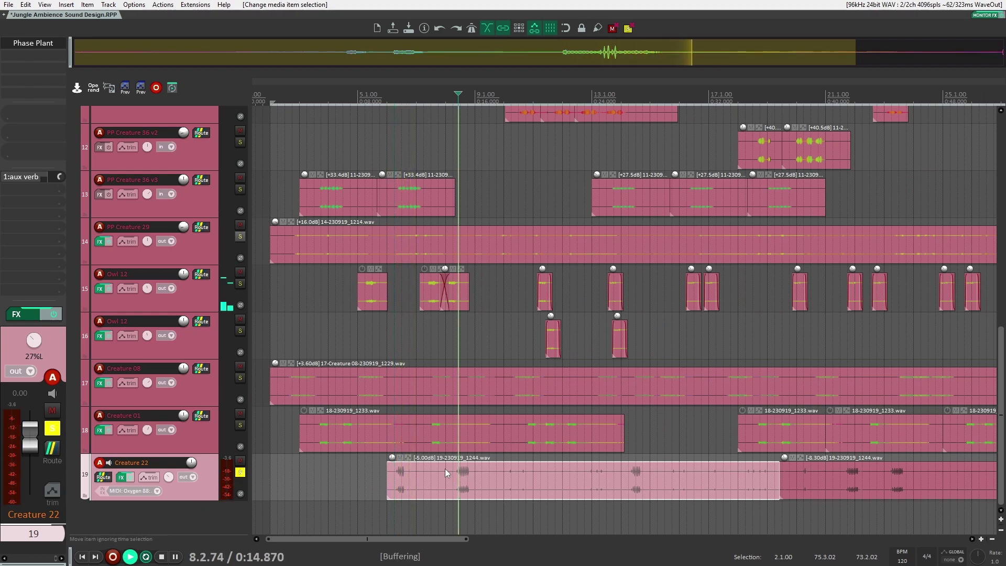
key(space)
key(space)
- Nudge the sample start point slightly forward in Creature 22's Phase Plant, then review the patch once more and close it
click(33, 43)
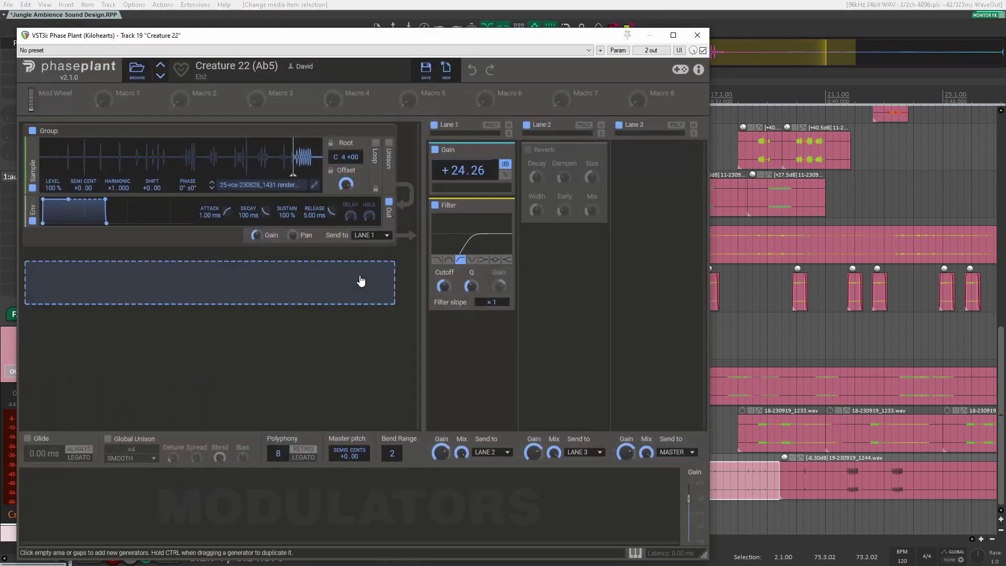
mouse_move(293, 167)
mouse_down()
mouse_move(67, 165)
mouse_move(295, 164)
mouse_up()
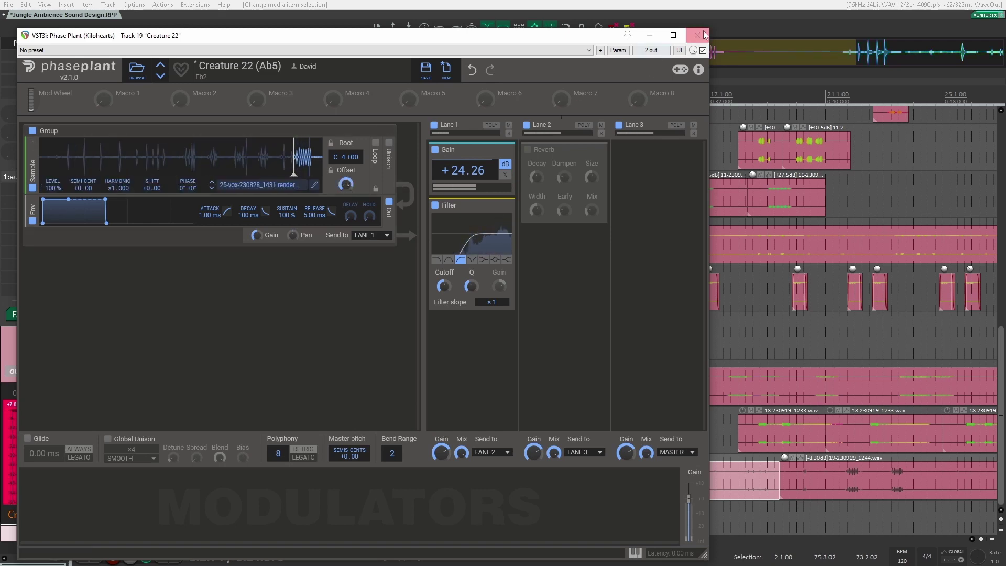
key(Escape)
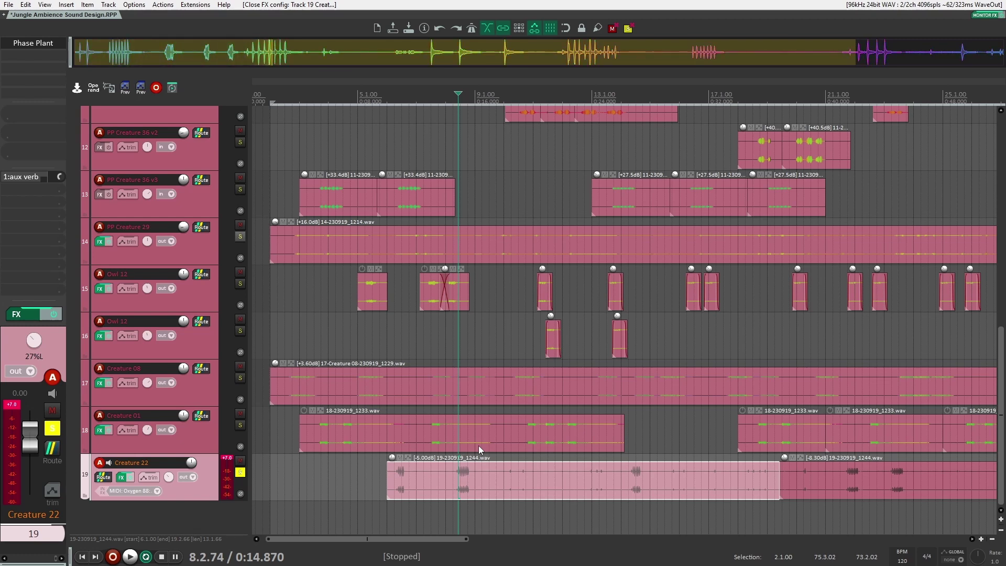
click(21, 45)
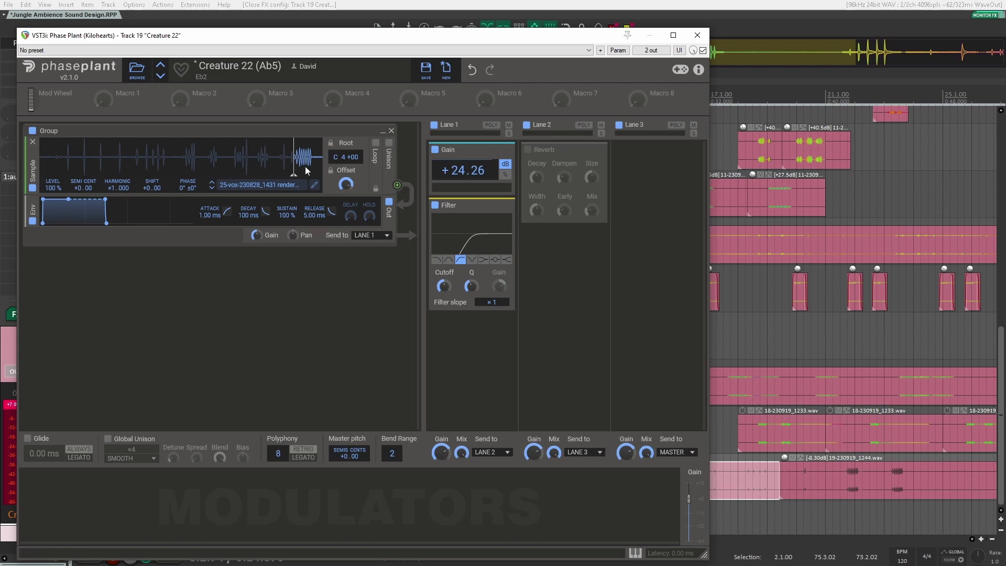
click(697, 35)
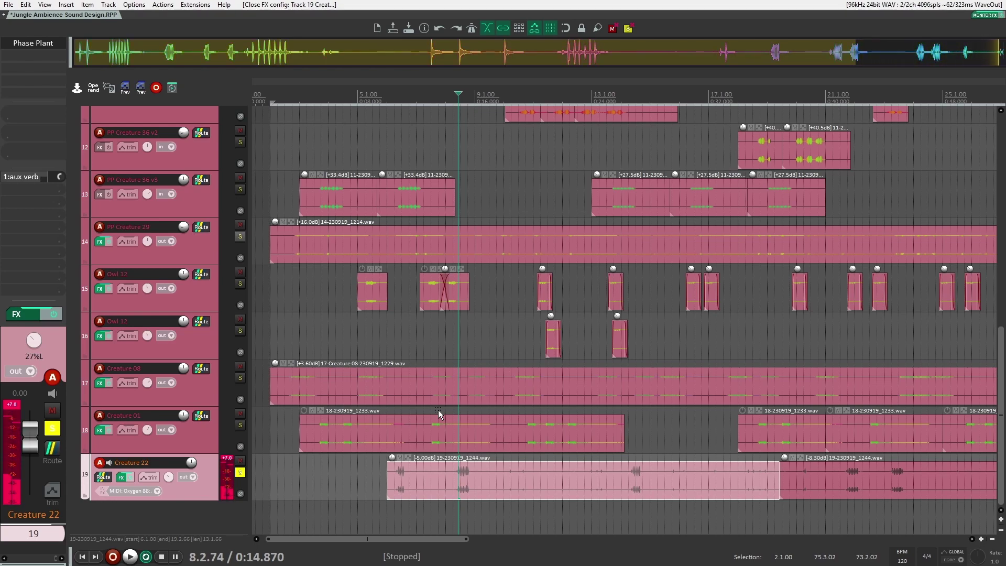
- Clear the solo on Creature 22 and play the arrangement from around bar 36, inspecting the items during playback, then stop
scroll(758, 438, down, 5)
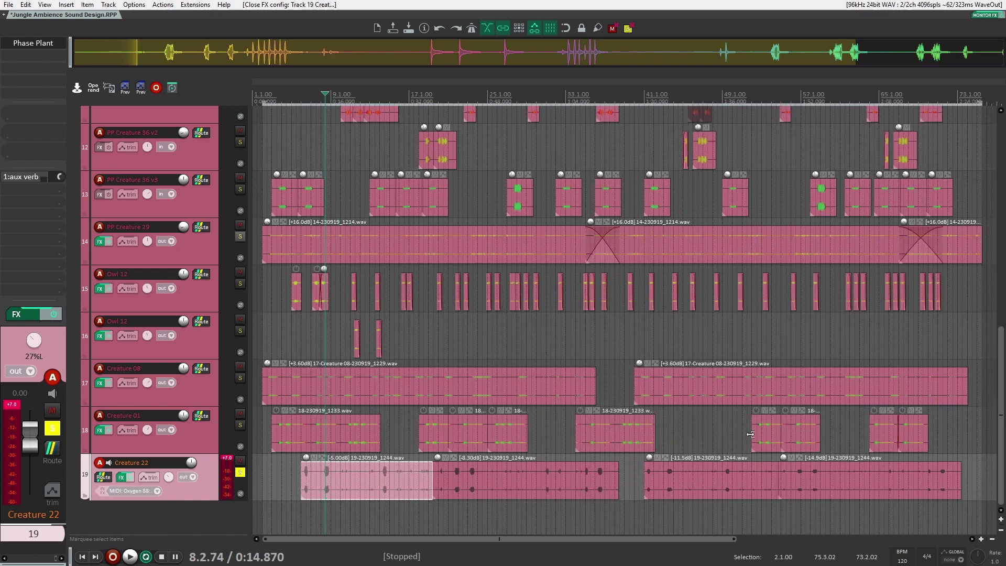
scroll(448, 392, down, 3)
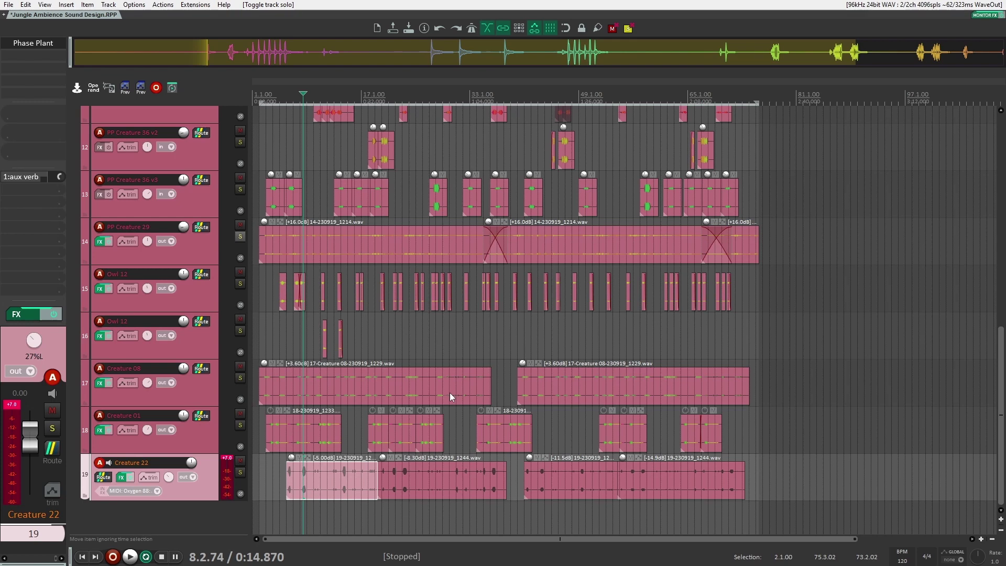
scroll(450, 392, down, 2)
click(450, 391)
key(space)
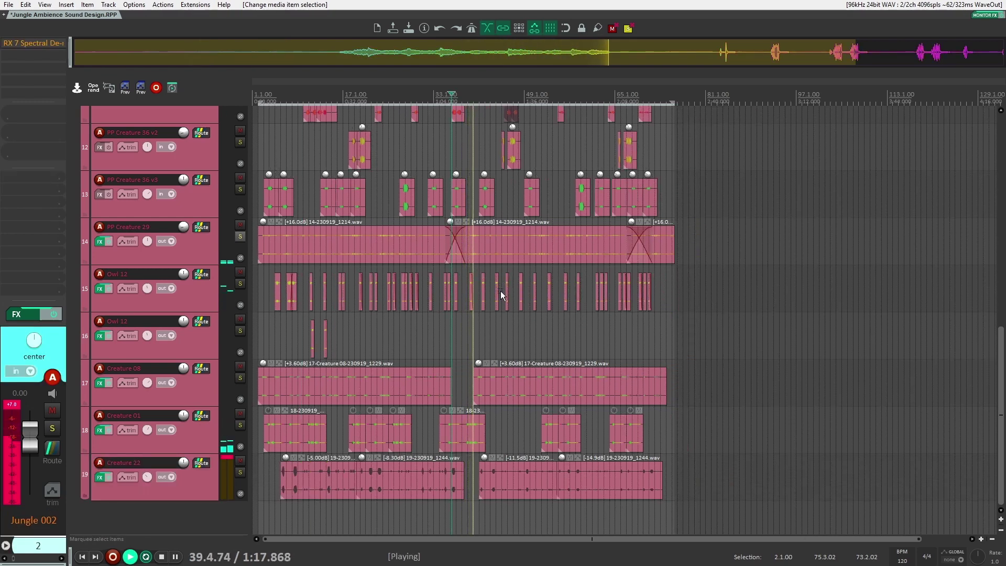
scroll(501, 291, up, 12)
scroll(362, 445, up, 5)
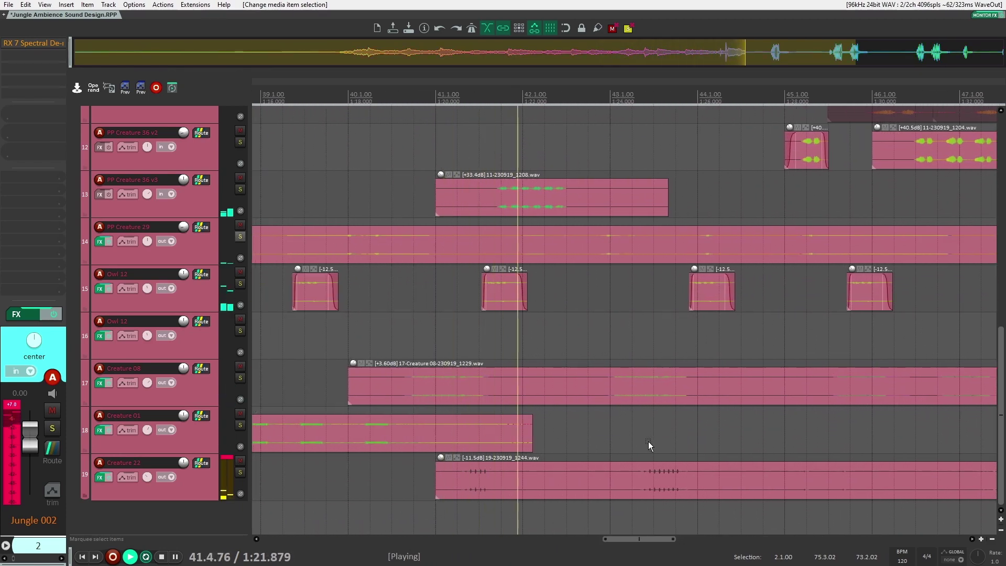
scroll(638, 441, down, 3)
scroll(637, 441, down, 4)
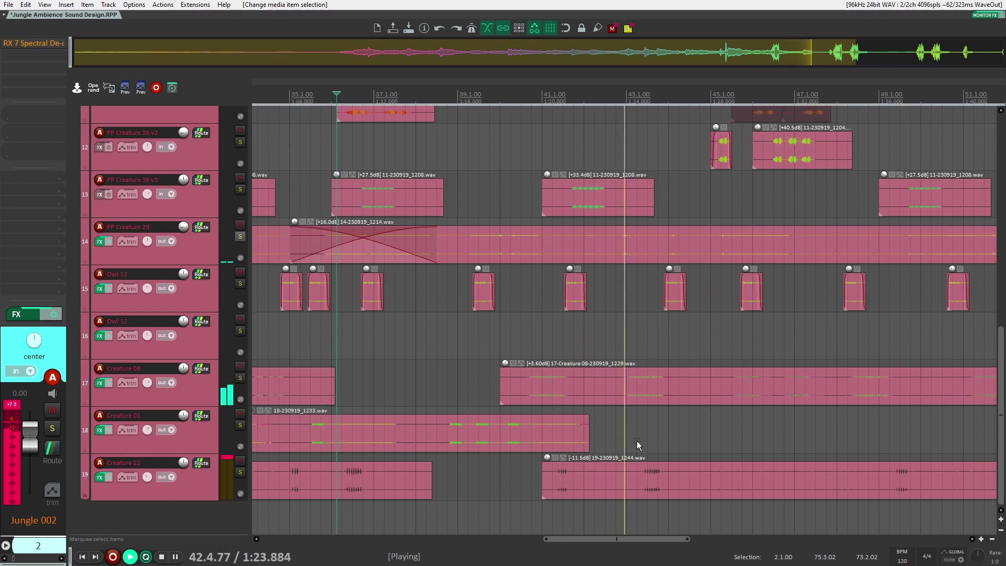
scroll(566, 425, down, 3)
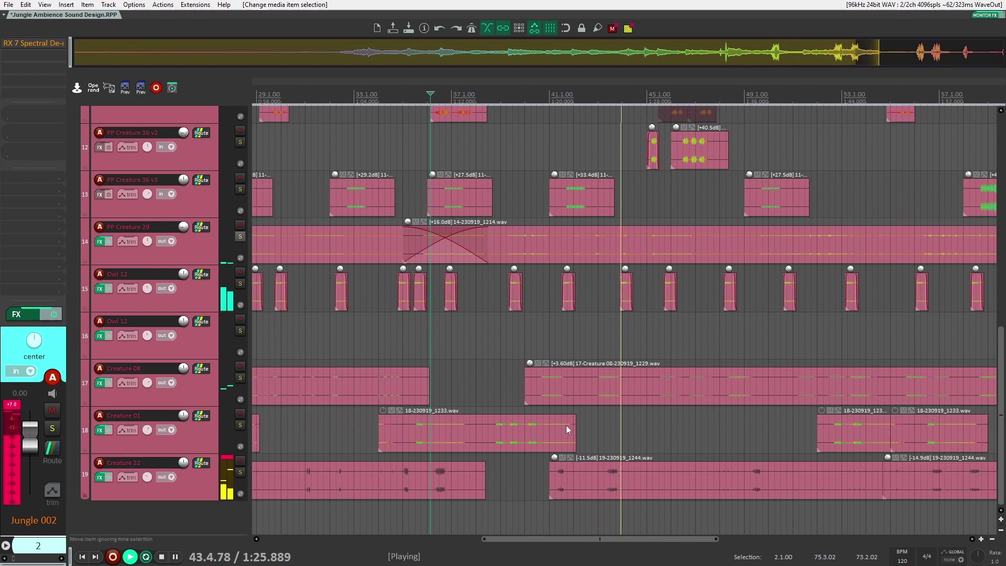
key(space)
- Clear the solo on the aux verb track, select that track, and look over the full arrangement of ambience and creature layers
scroll(564, 445, up, 8)
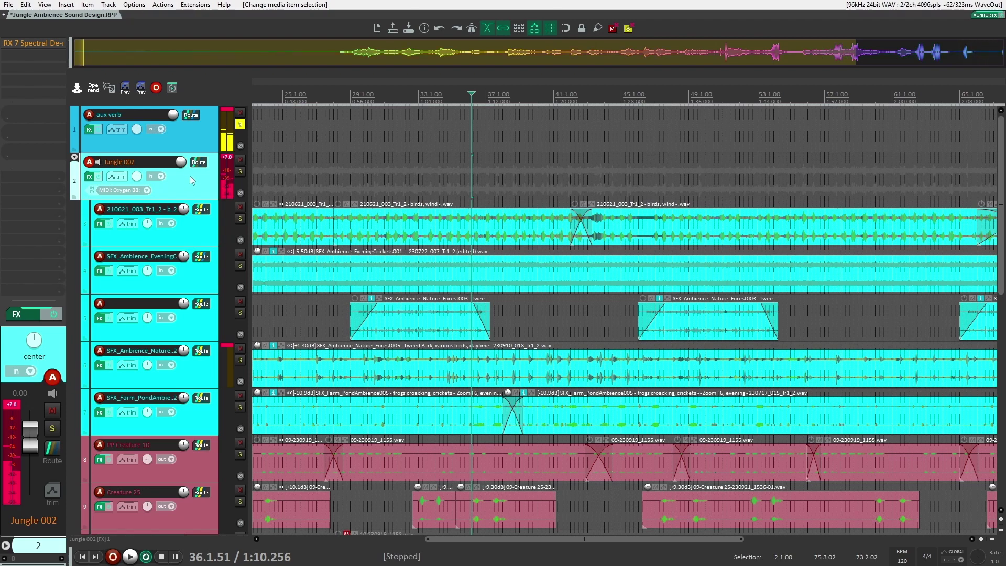
click(240, 124)
click(204, 143)
scroll(204, 143, up, 4)
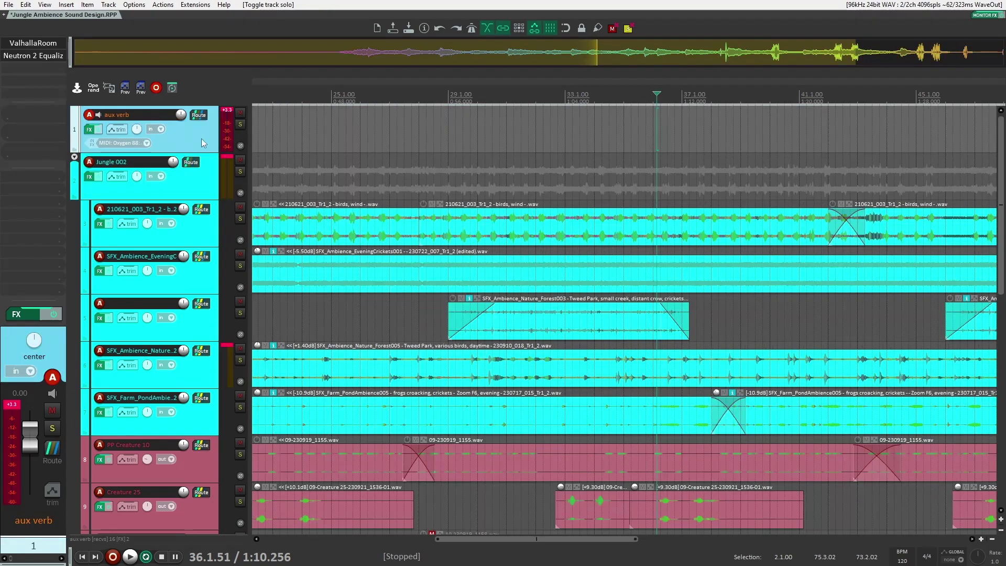
scroll(321, 205, down, 10)
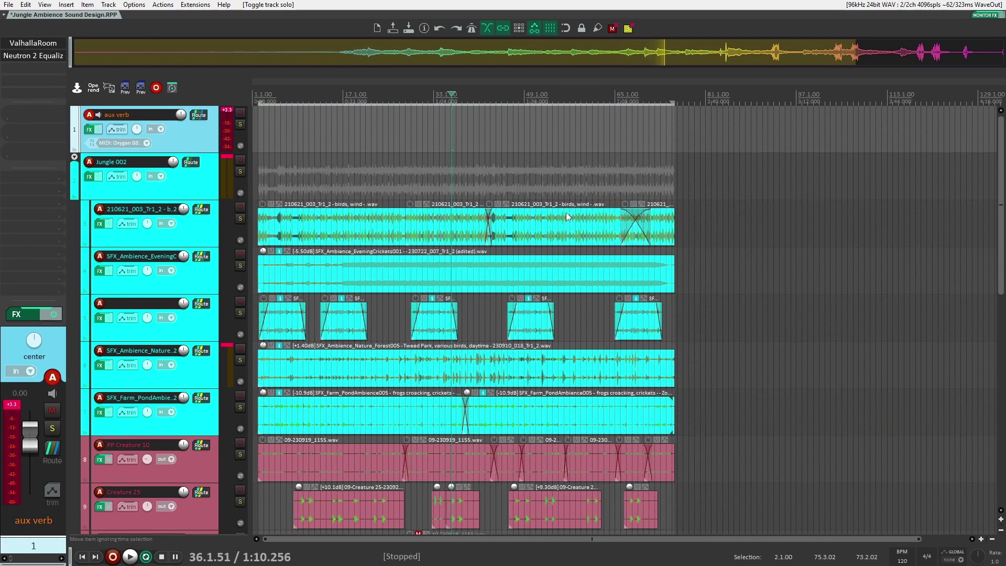
scroll(567, 213, down, 5)
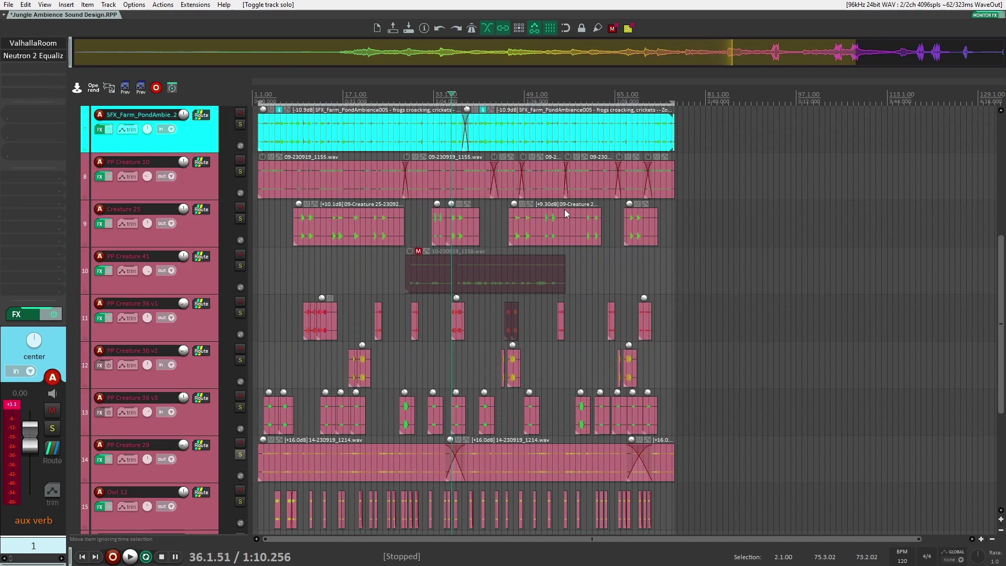
scroll(391, 370, up, 5)
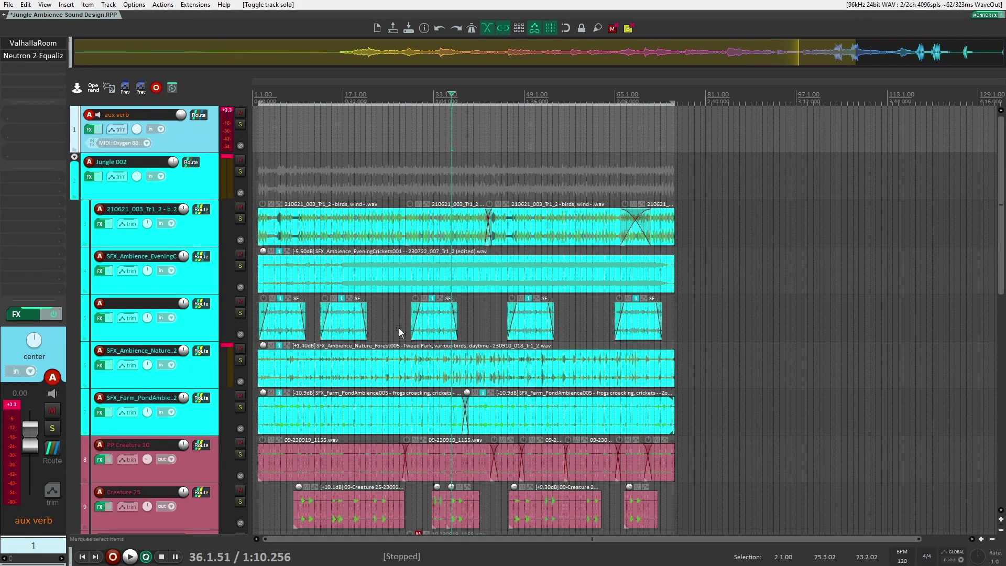